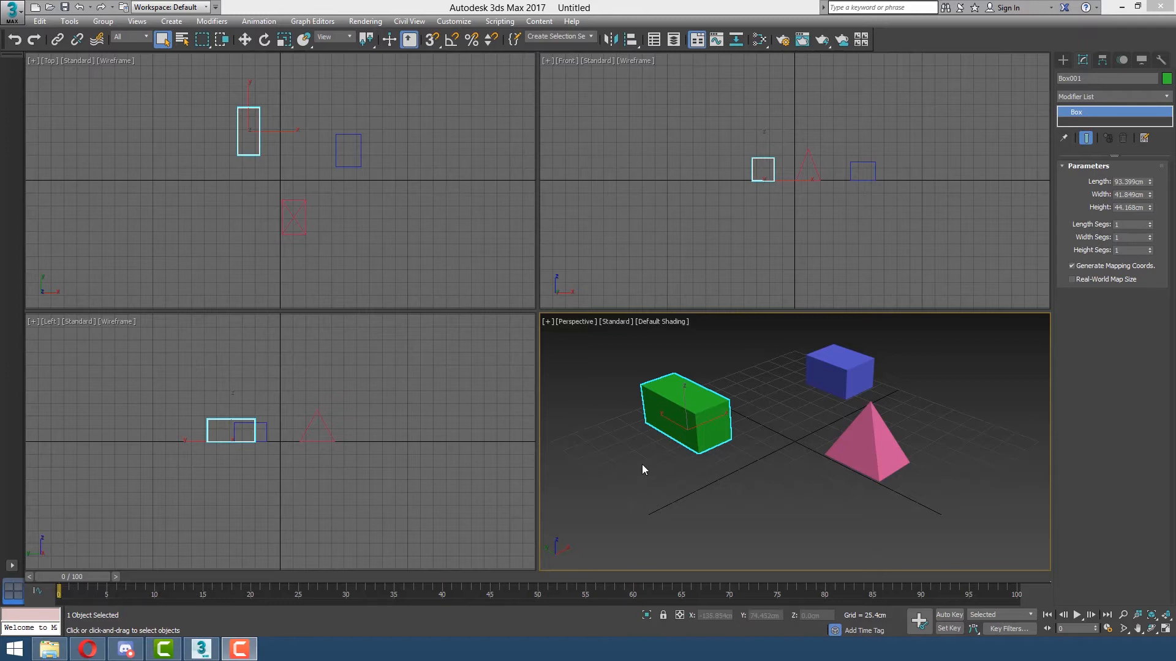
# Deselect the green box and switch to Select and Move (W).
pyautogui.press('w')
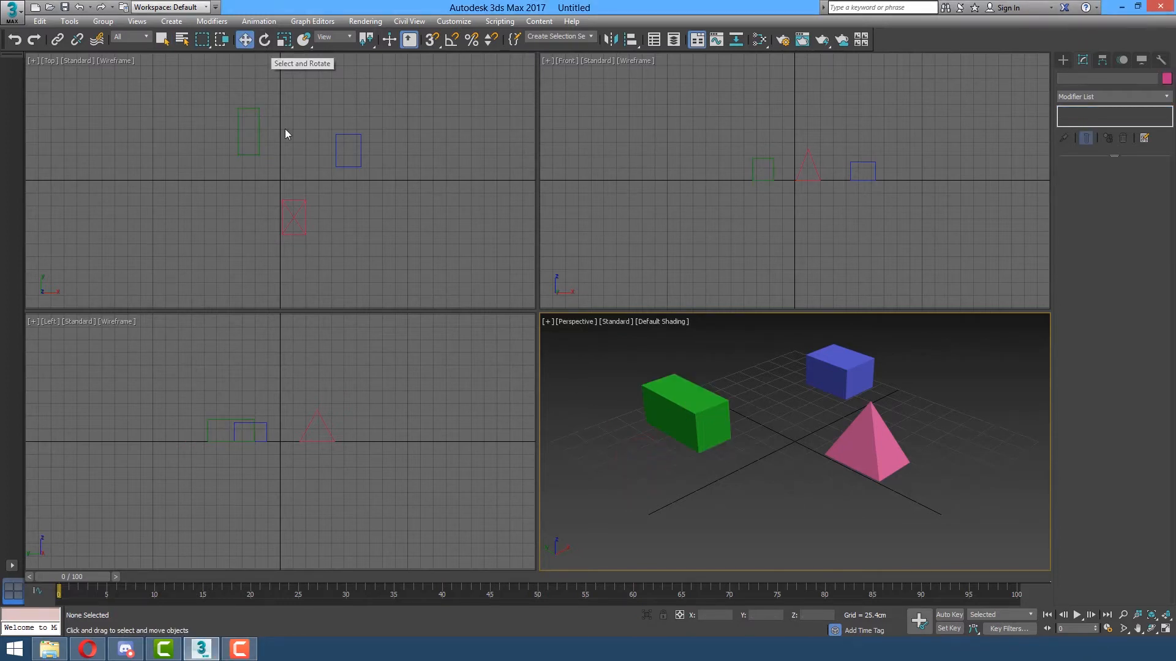
# In Select and Rotate mode, single-select the green box, blue box and pyramid in turn, ending on the green box.
pyautogui.press('e')
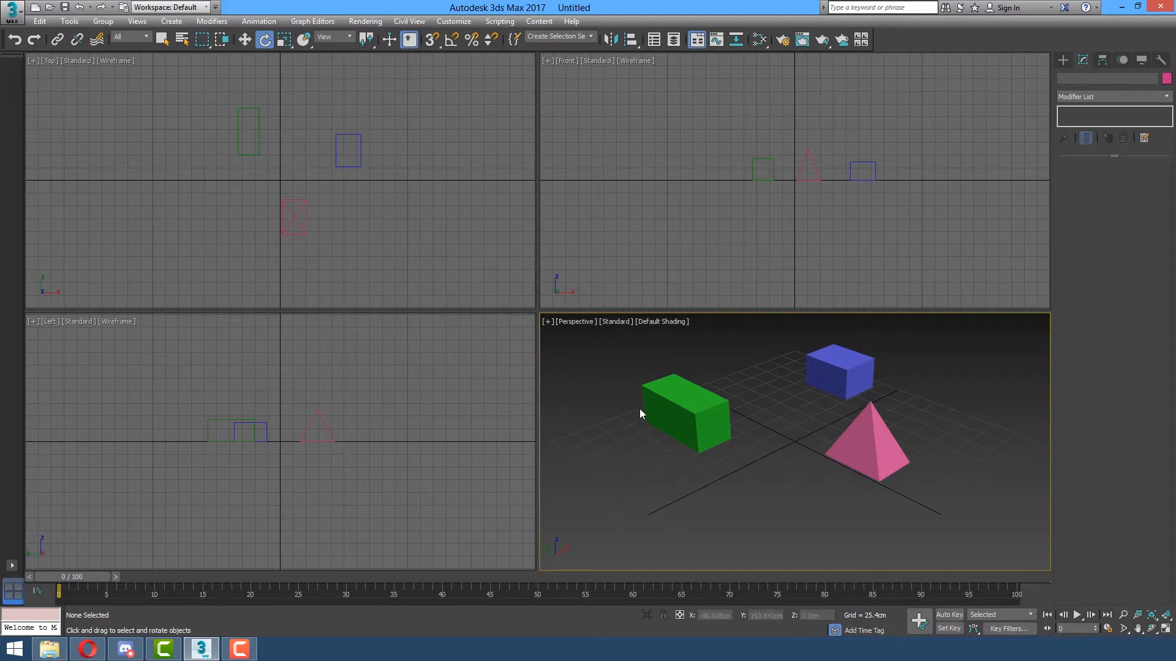
pyautogui.click(675, 392)
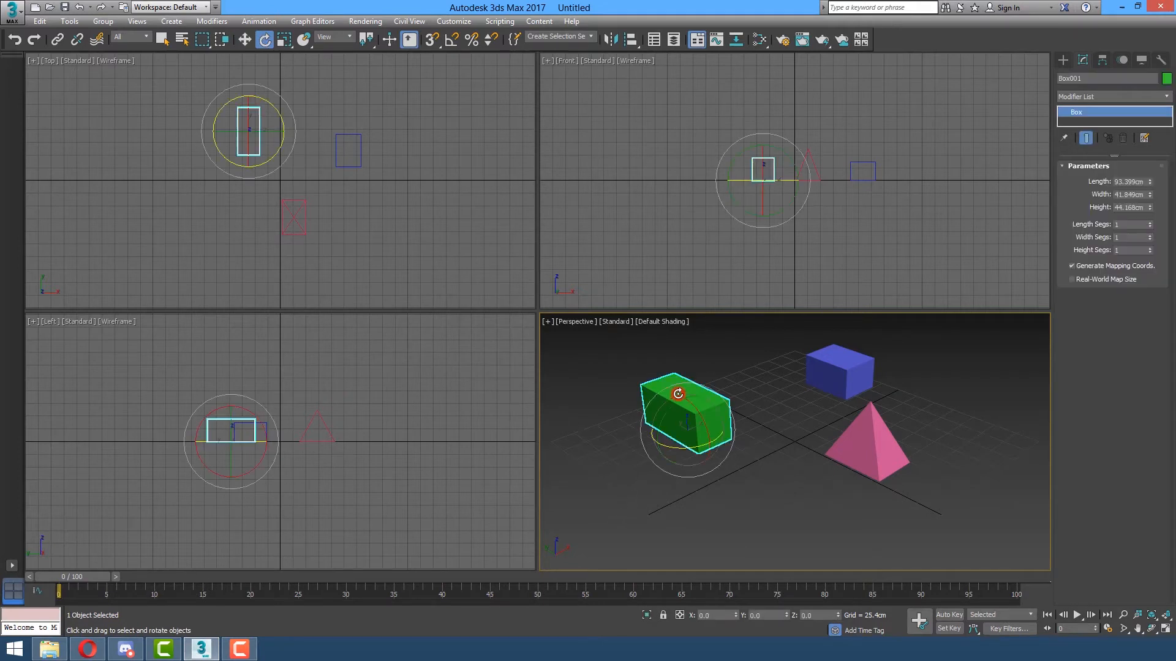
pyautogui.click(860, 359)
pyautogui.click(867, 441)
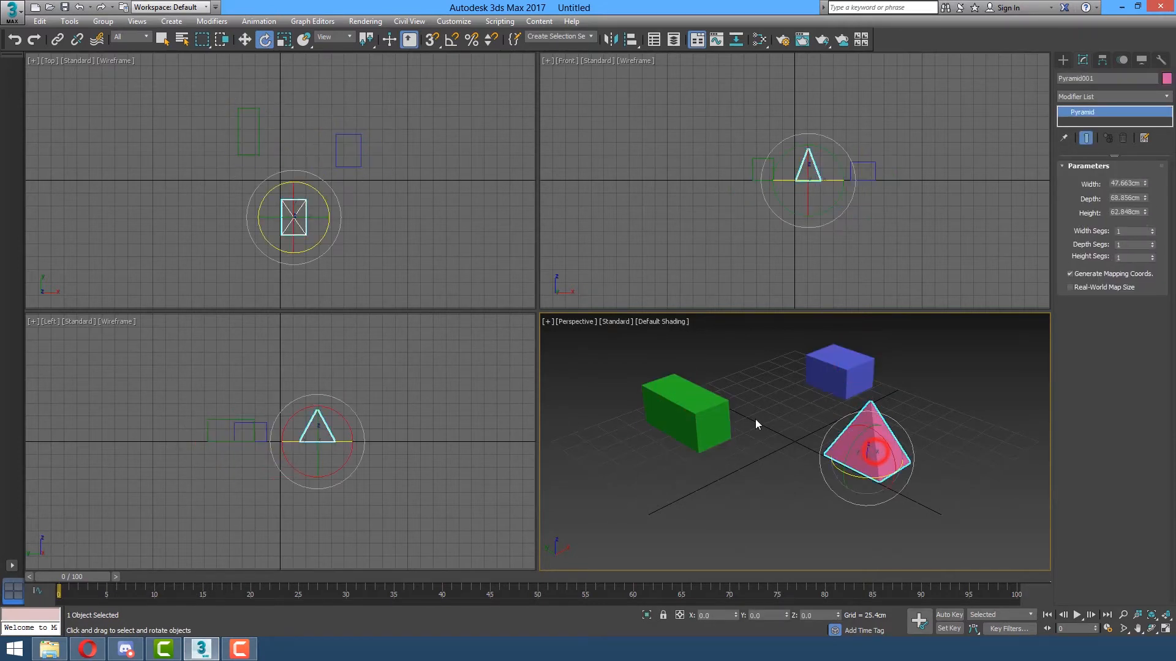
pyautogui.click(715, 421)
pyautogui.click(840, 357)
pyautogui.click(865, 443)
pyautogui.click(840, 367)
pyautogui.click(670, 418)
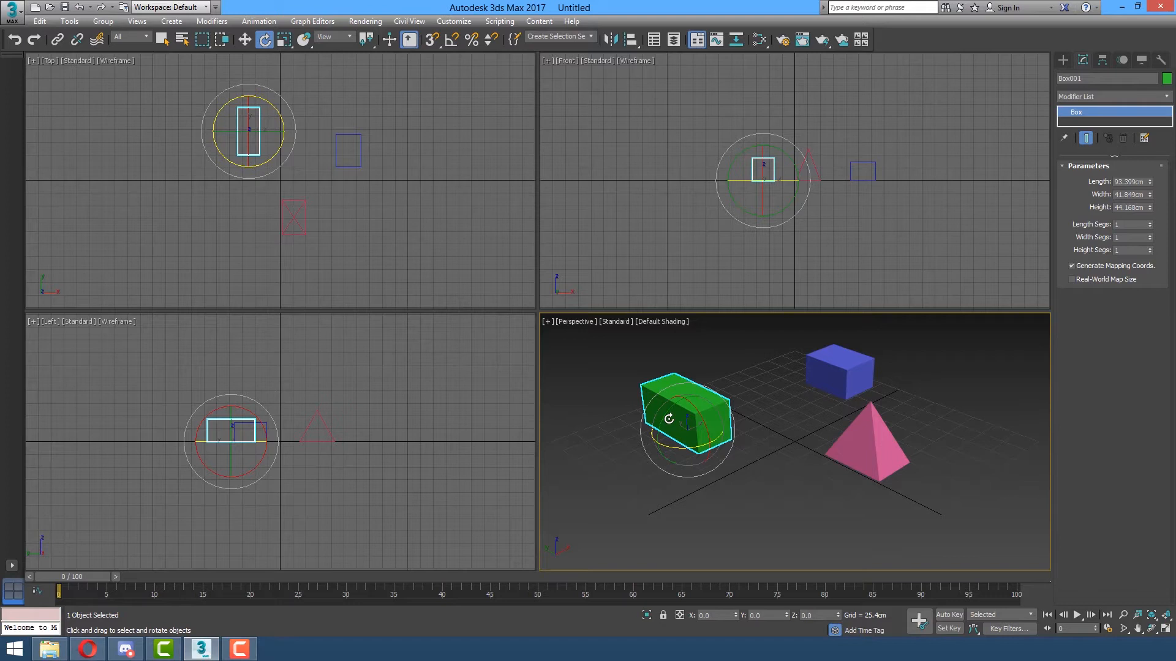
# Ctrl-add the blue box and pyramid, then Alt-remove them so only the green box stays selected.
pyautogui.keyDown('ctrl'); pyautogui.click(829, 376); pyautogui.keyUp('ctrl')
pyautogui.keyDown('ctrl'); pyautogui.click(851, 445); pyautogui.keyUp('ctrl')
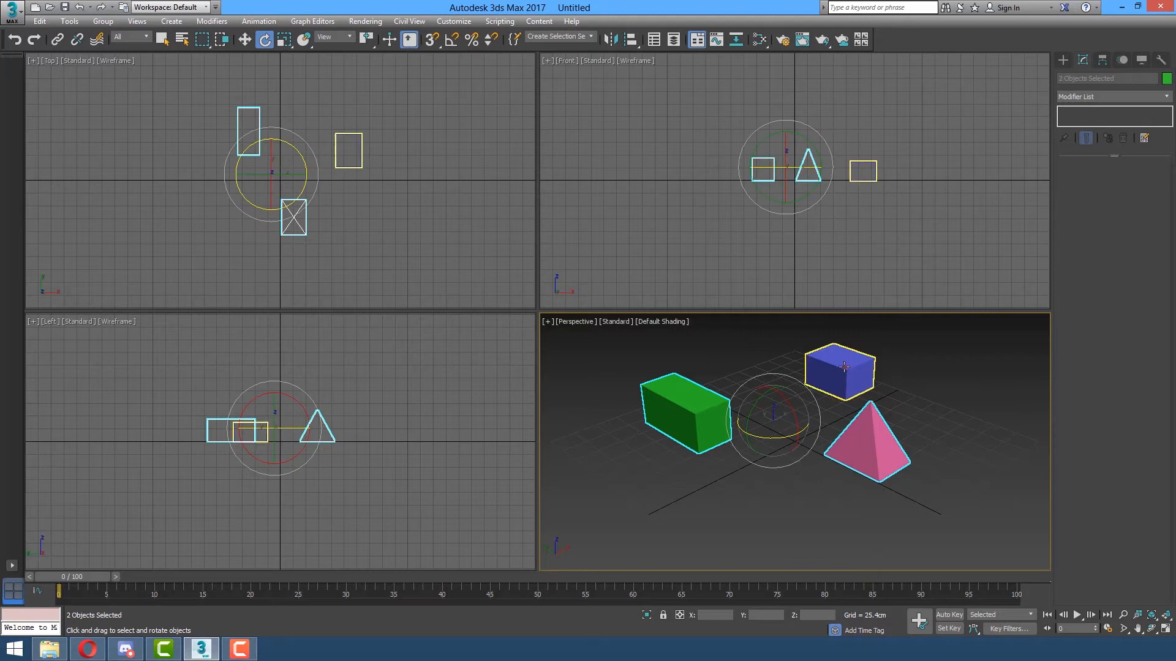
pyautogui.keyDown('ctrl'); pyautogui.click(845, 369); pyautogui.keyUp('ctrl')
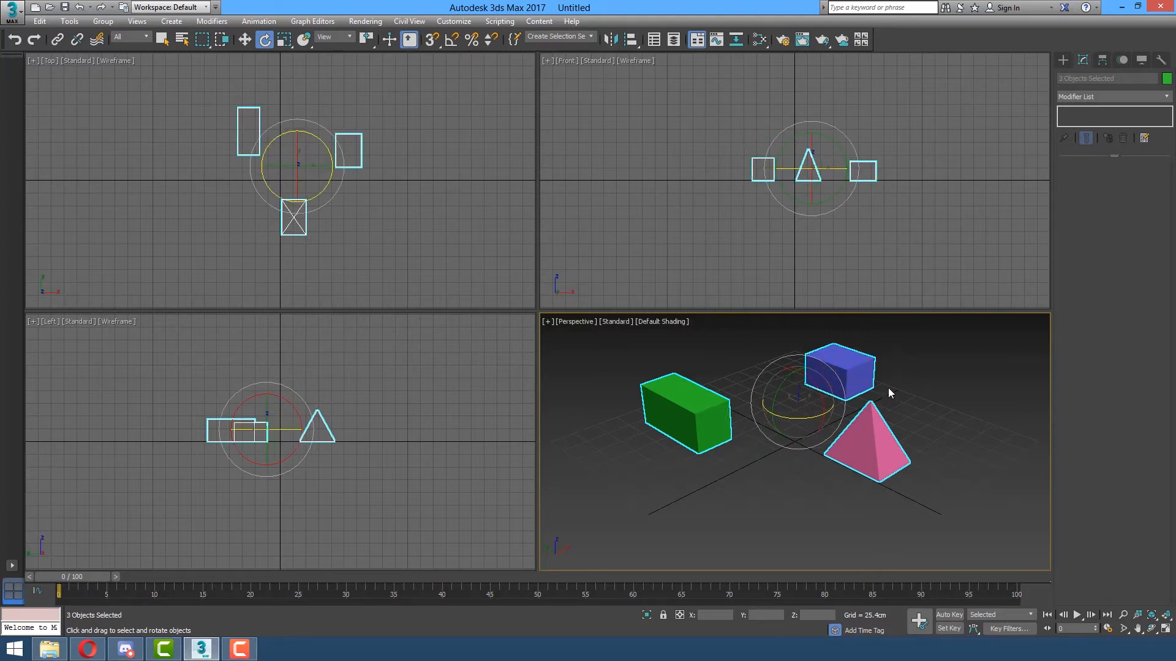
pyautogui.keyDown('ctrl'); pyautogui.click(860, 372); pyautogui.keyUp('ctrl')
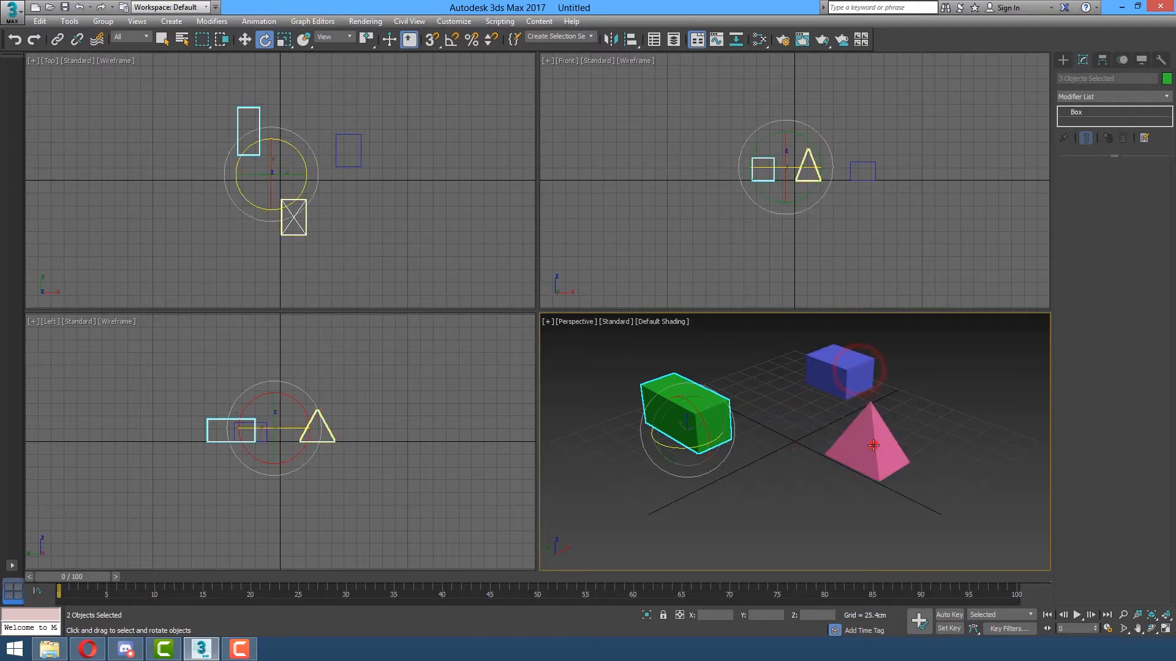
pyautogui.keyDown('ctrl'); pyautogui.click(873, 445); pyautogui.keyUp('ctrl')
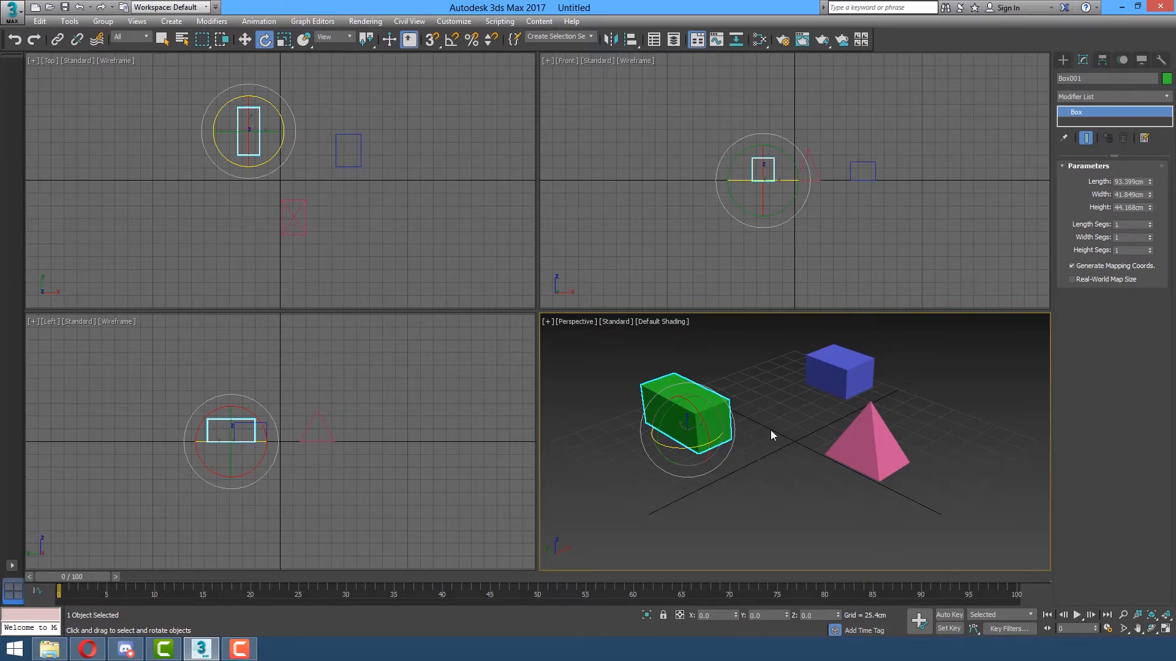
# Maximize the Perspective viewport (Alt+W), then switch from Move to the Select Object tool.
pyautogui.hotkey('alt', 'w')
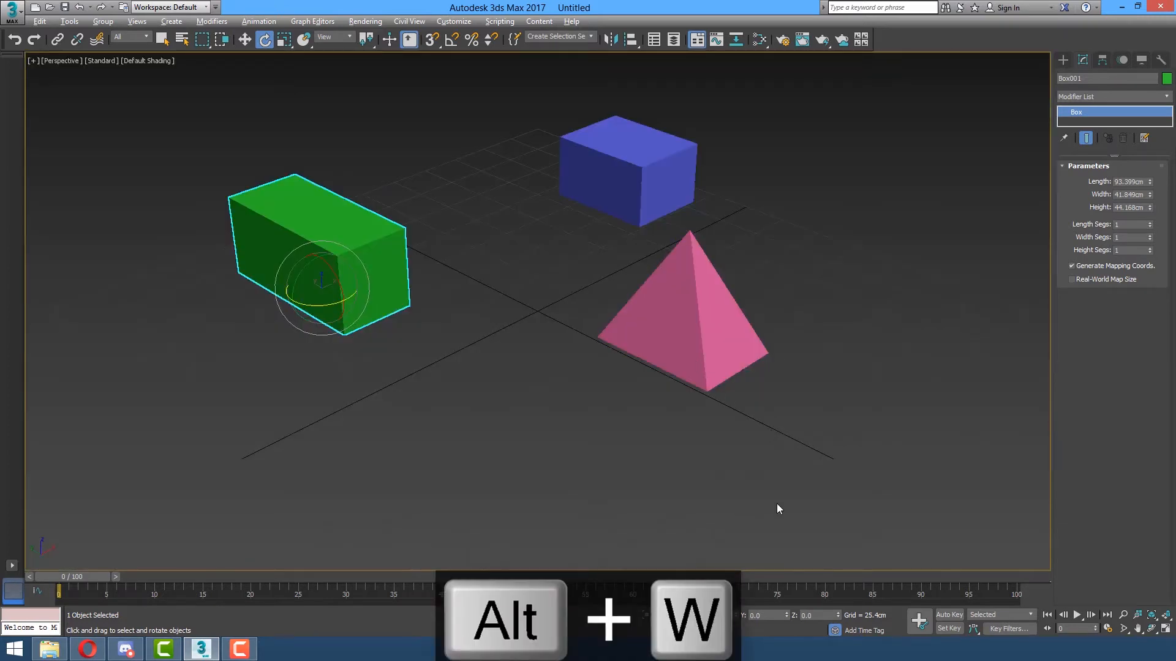
pyautogui.press('w')
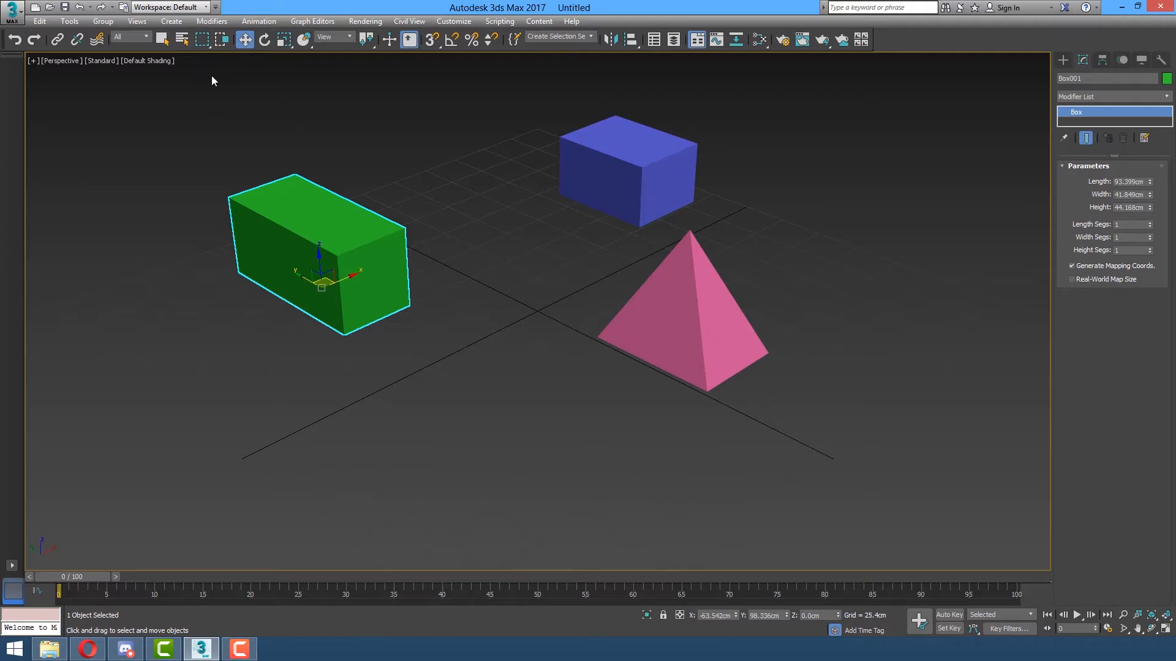
pyautogui.click(163, 39)
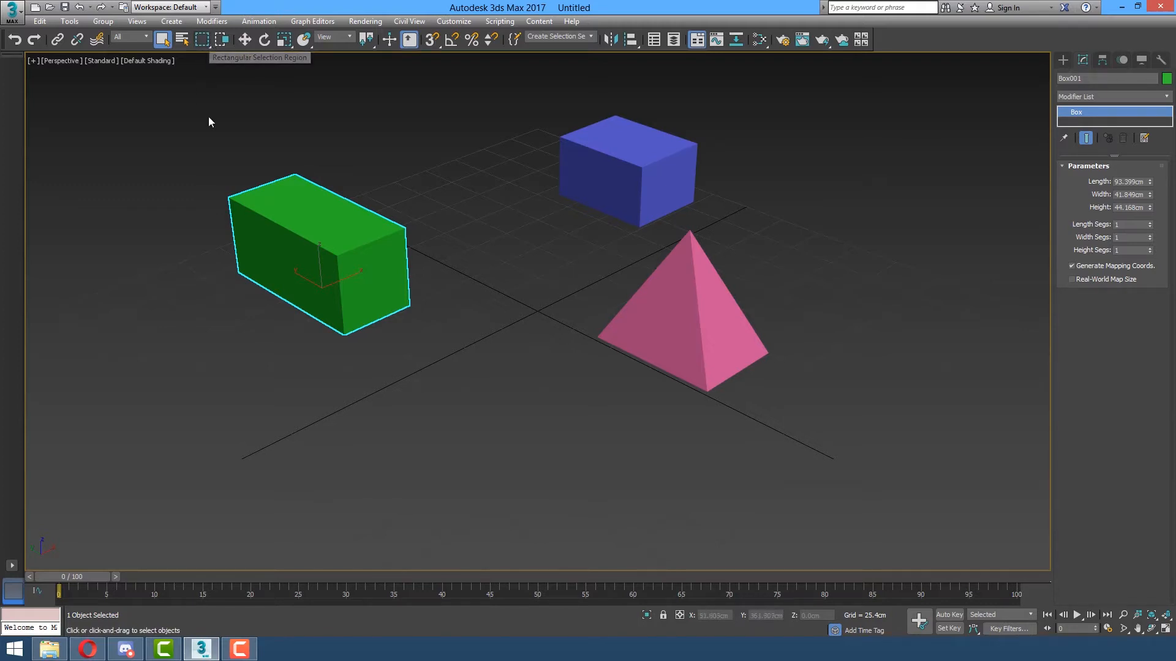
# Rectangle-select all three shapes, deselect, circle-select the blue box and pyramid, then change the region type to Fence.
pyautogui.moveTo(198, 98); pyautogui.dragTo(810, 410)
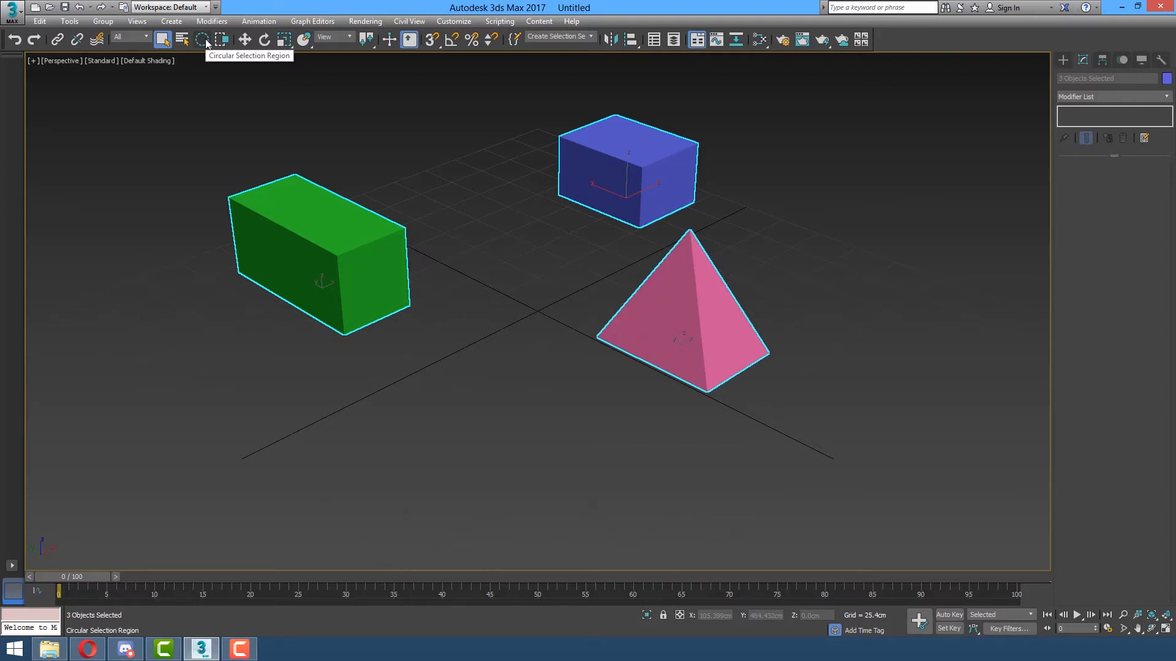
pyautogui.click(535, 266)
pyautogui.moveTo(628, 255); pyautogui.dragTo(783, 377)
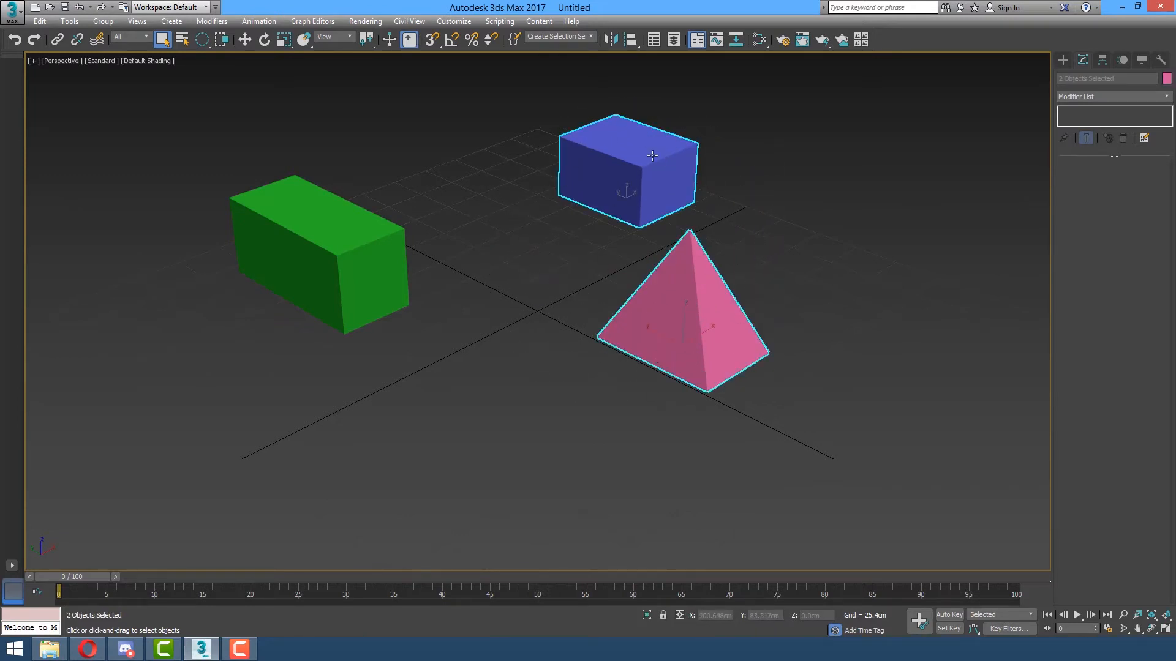
pyautogui.press('q')
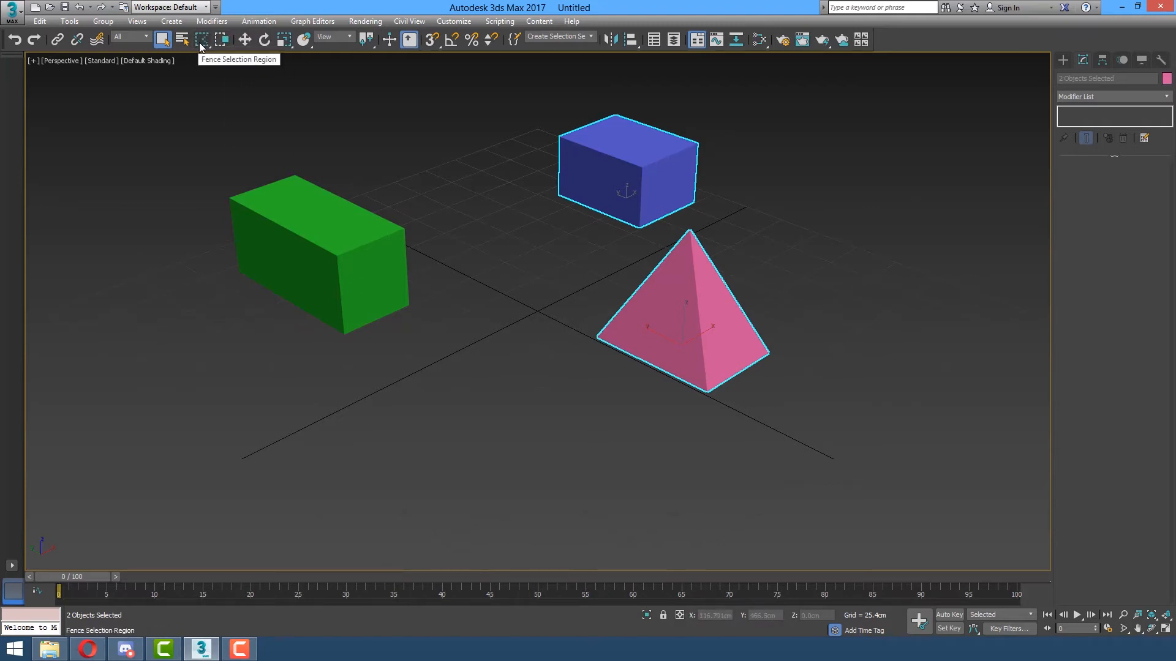
# Draw a fence outline around the green and blue boxes to select both.
pyautogui.click(332, 91)
pyautogui.click(248, 134)
pyautogui.click(444, 102)
pyautogui.moveTo(461, 104); pyautogui.dragTo(529, 261)
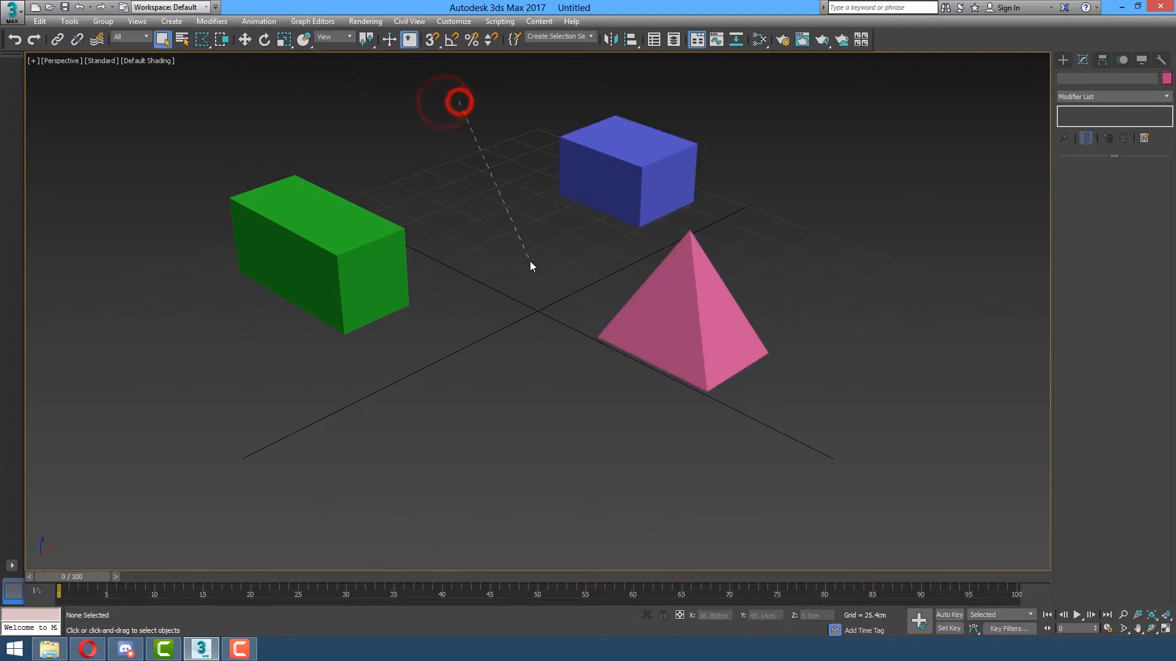
pyautogui.click(160, 131)
pyautogui.click(213, 105)
pyautogui.click(354, 147)
pyautogui.click(384, 137)
pyautogui.click(397, 109)
pyautogui.click(649, 60)
pyautogui.click(796, 96)
pyautogui.click(795, 202)
pyautogui.click(641, 250)
pyautogui.click(609, 238)
pyautogui.click(531, 125)
pyautogui.click(472, 110)
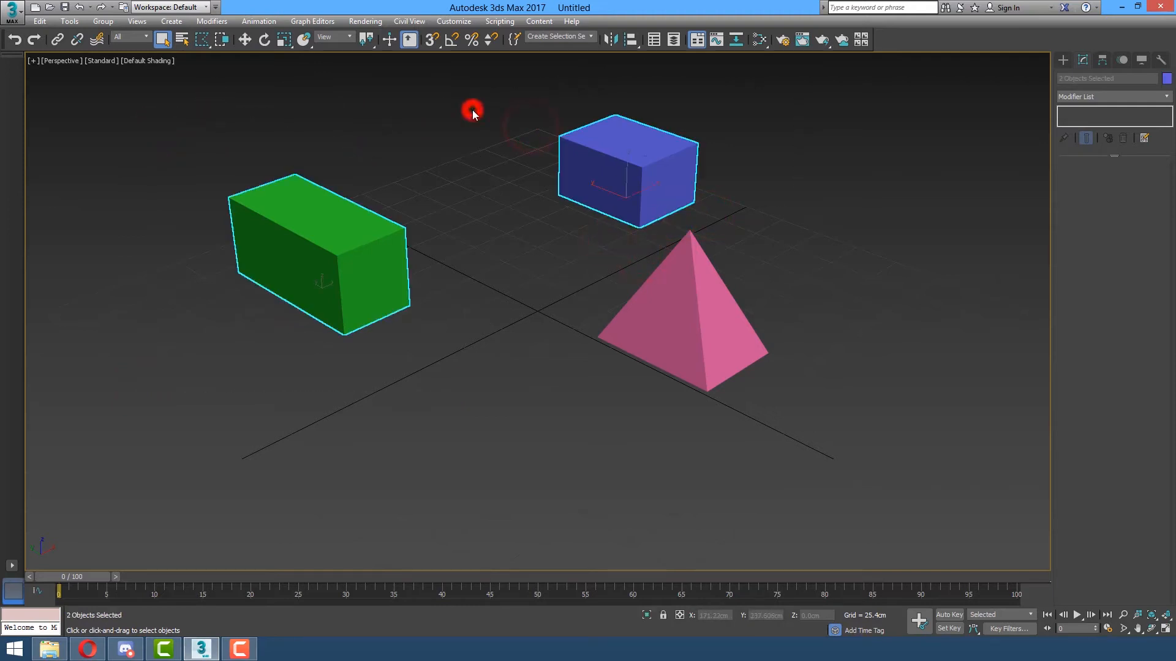
# Lasso-select the green box and pyramid, clear the selection, and set the region type to Paint.
pyautogui.hotkey('ctrl', 'f')
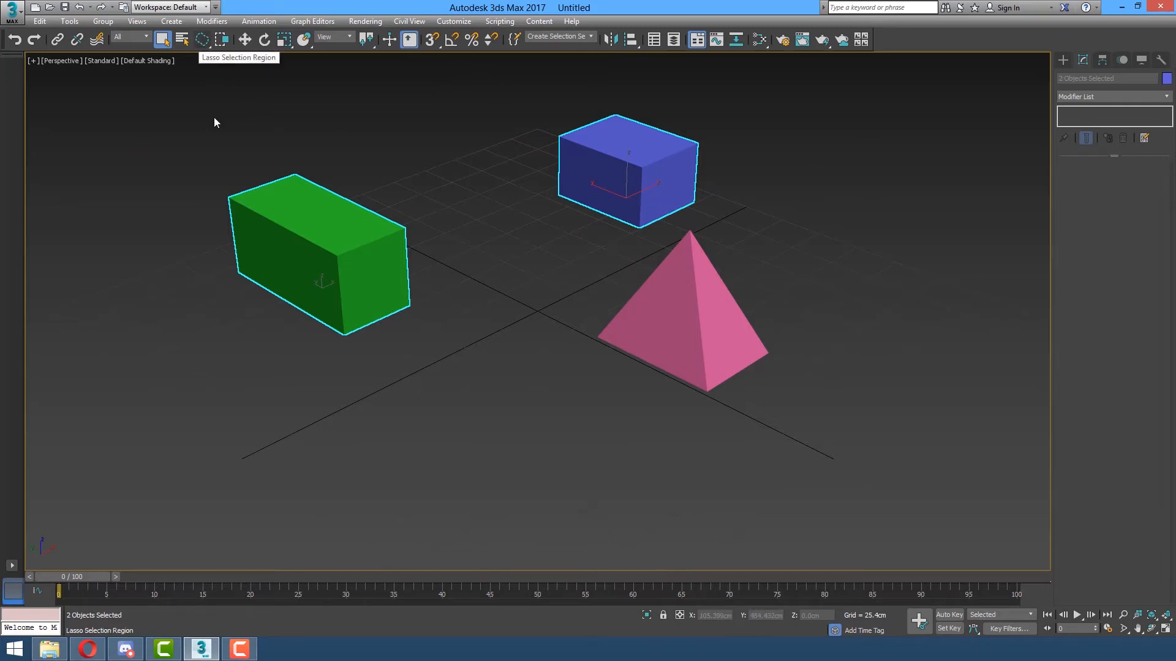
pyautogui.moveTo(338, 141)
pyautogui.mouseDown()
pyautogui.moveTo(197, 161)
pyautogui.moveTo(123, 240)
pyautogui.mouseUp()
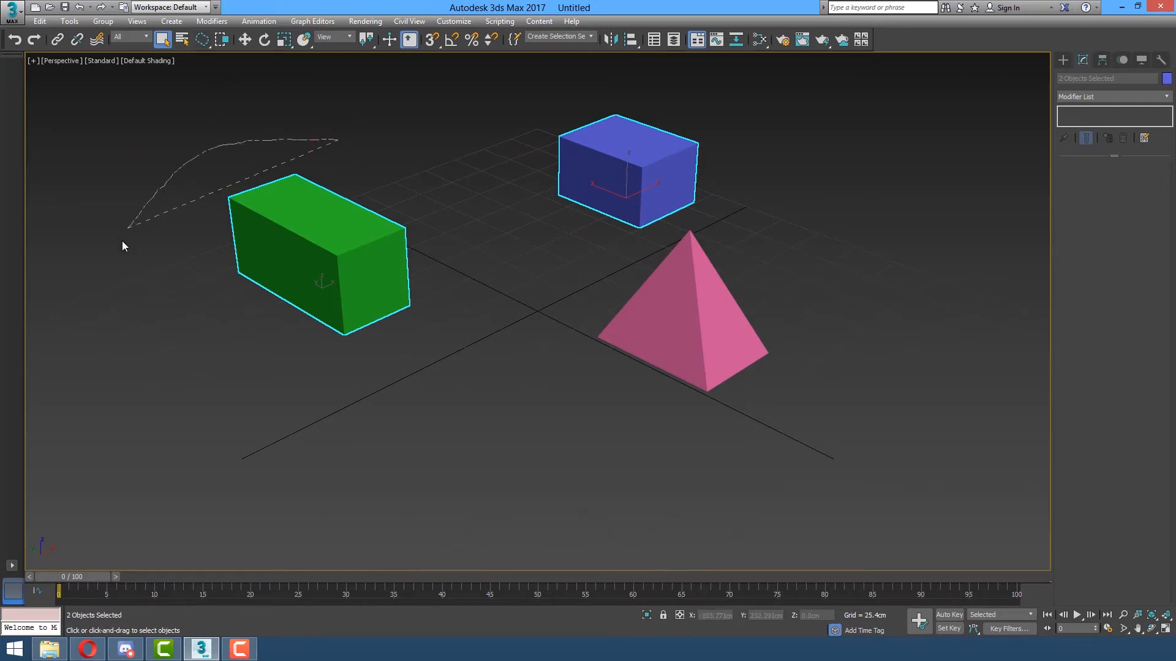
pyautogui.moveTo(113, 348)
pyautogui.mouseDown()
pyautogui.moveTo(168, 428)
pyautogui.moveTo(377, 465)
pyautogui.mouseUp()
pyautogui.moveTo(585, 349); pyautogui.dragTo(685, 425)
pyautogui.moveTo(824, 331)
pyautogui.mouseDown()
pyautogui.moveTo(767, 239)
pyautogui.moveTo(670, 231)
pyautogui.moveTo(589, 278)
pyautogui.moveTo(292, 132)
pyautogui.moveTo(237, 174)
pyautogui.mouseUp()
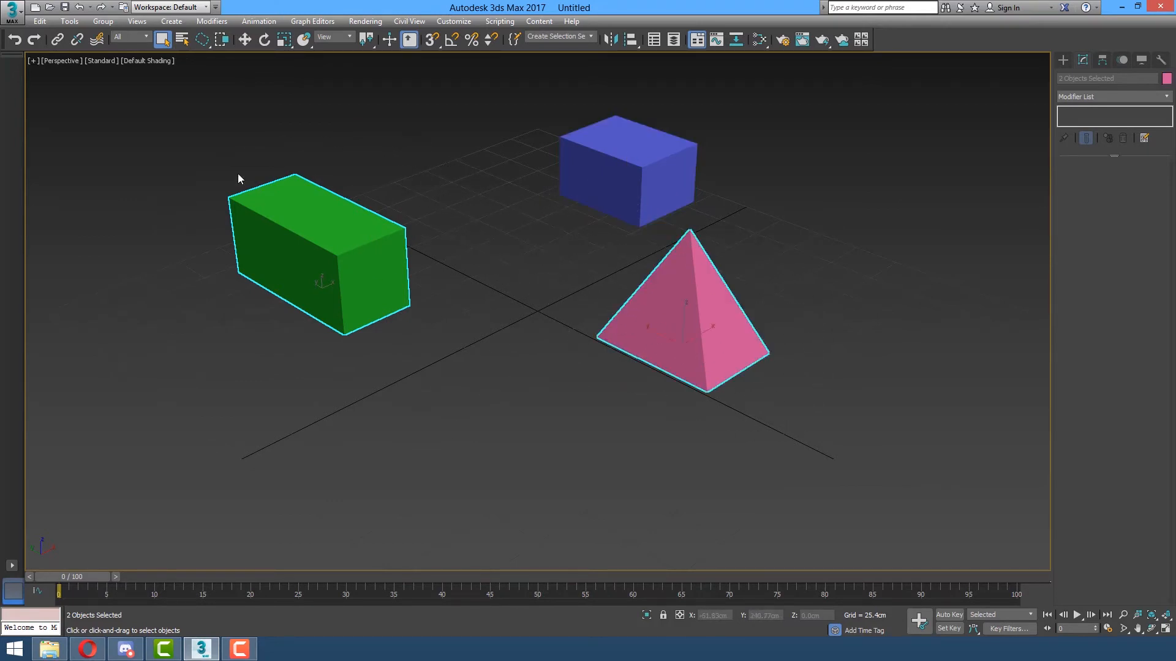
pyautogui.click(528, 126)
pyautogui.hotkey('ctrl', 'f')
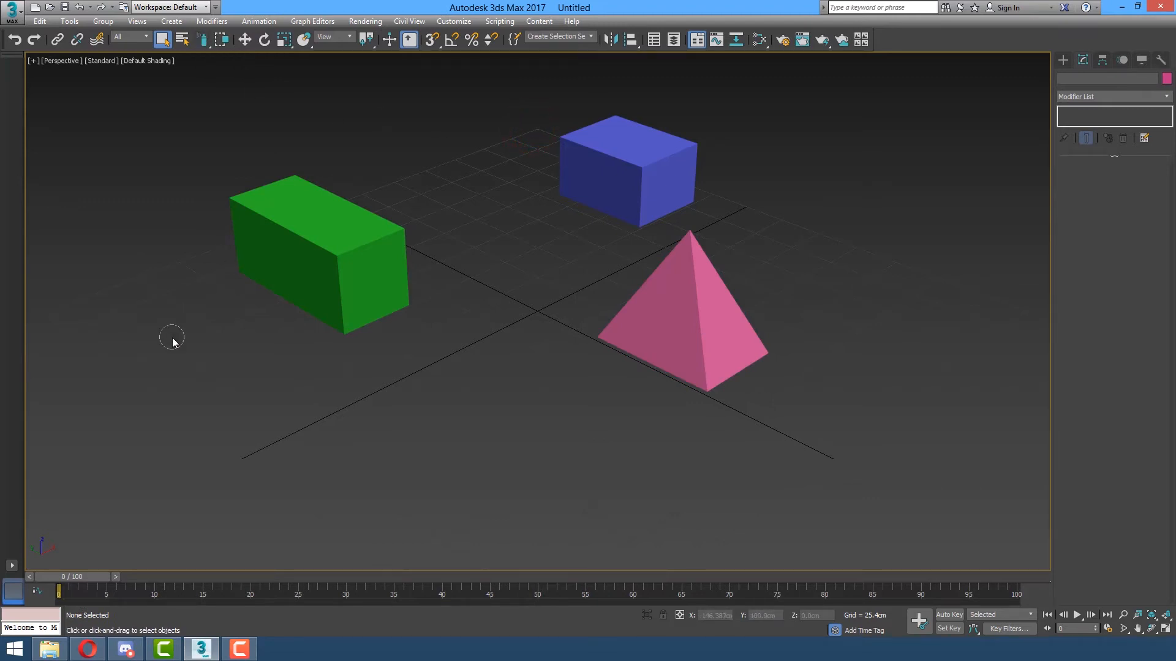
# Paint-select the green box, then the pyramid and blue box, and return to Rectangular region with nothing selected.
pyautogui.moveTo(223, 291); pyautogui.dragTo(306, 249)
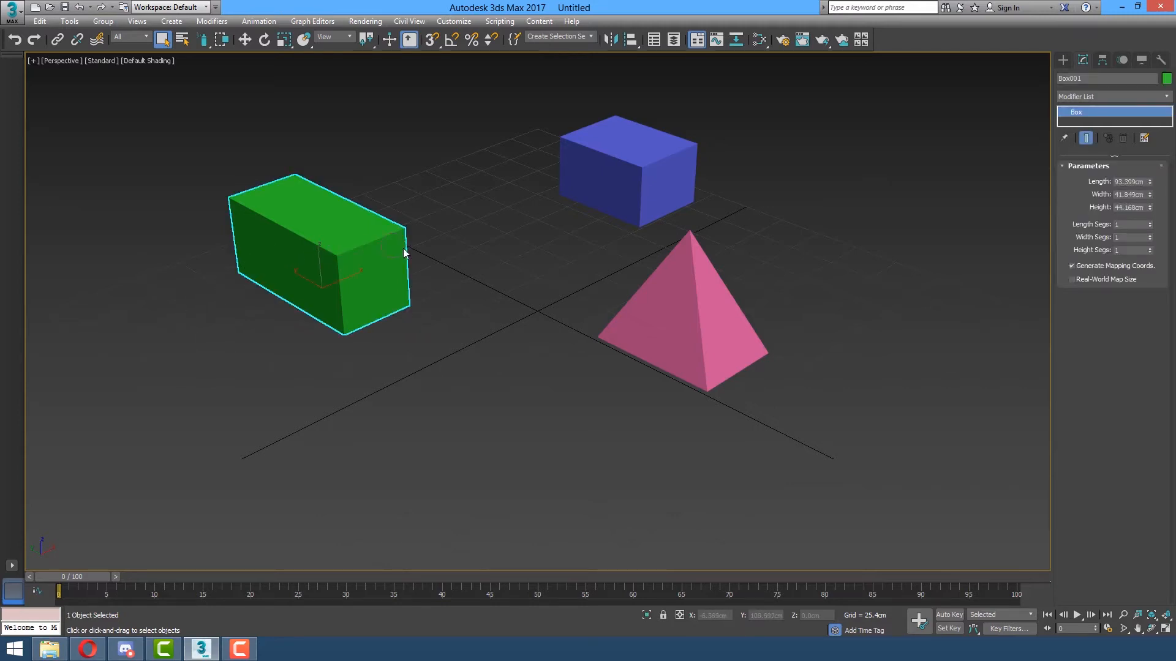
pyautogui.moveTo(493, 280)
pyautogui.keyDown('ctrl'); pyautogui.mouseDown()
pyautogui.moveTo(648, 314)
pyautogui.moveTo(634, 197)
pyautogui.mouseUp(); pyautogui.keyUp('ctrl')
pyautogui.press('q')
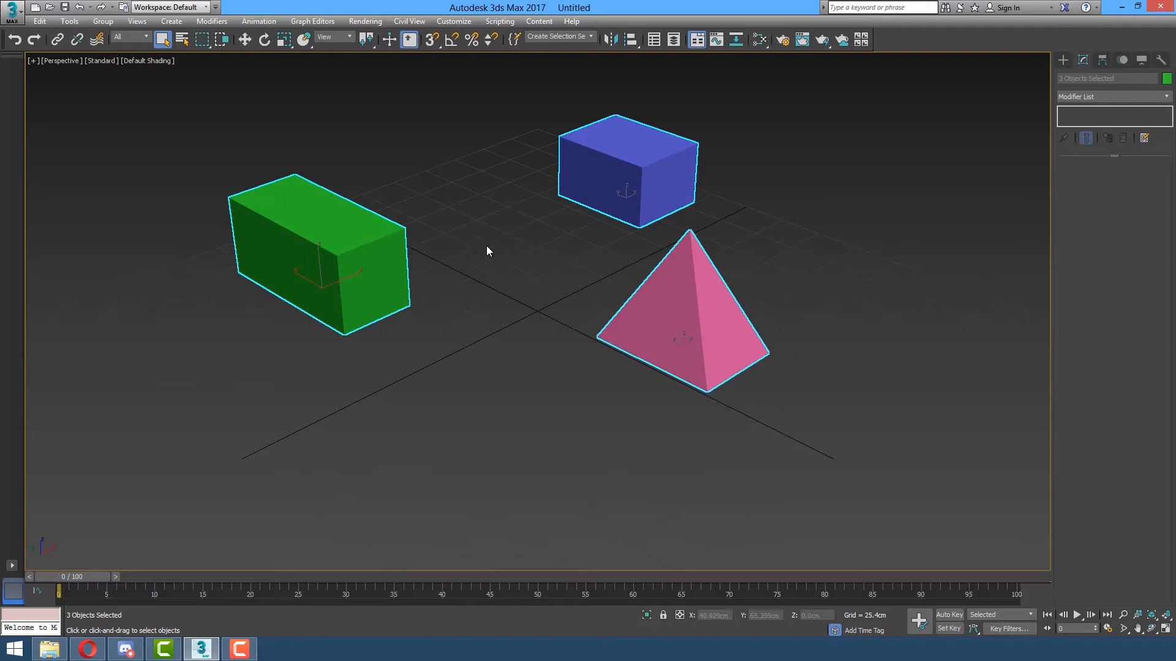
pyautogui.click(387, 123)
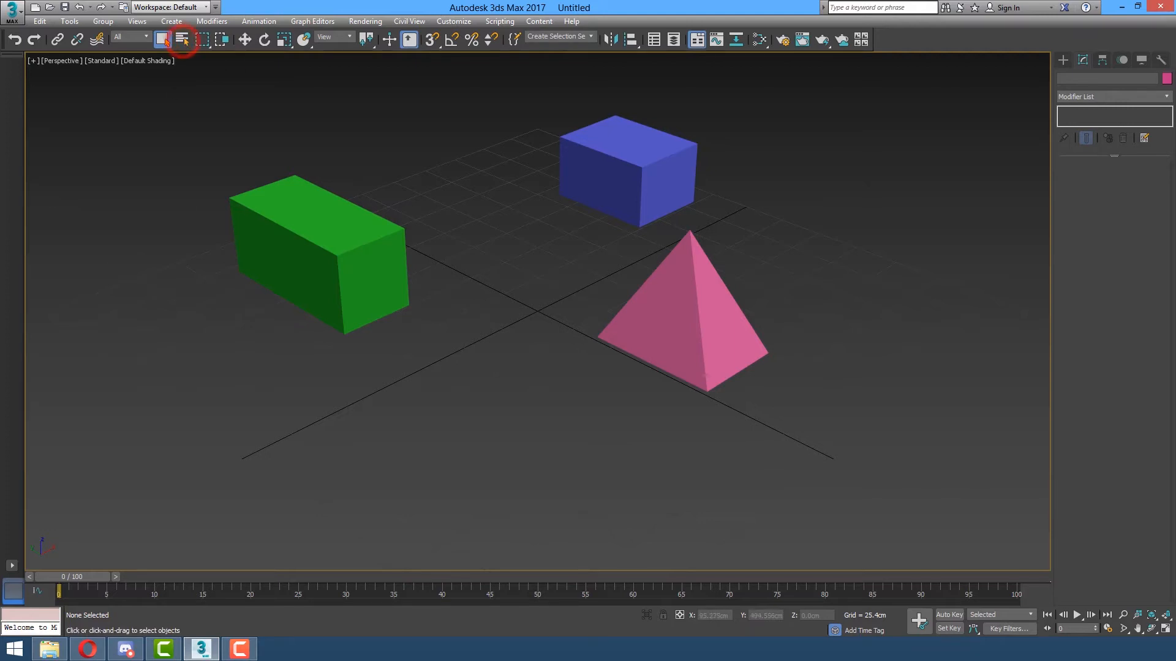
# In Select From Scene (H), choose Box001 from the object list and confirm with OK.
pyautogui.press('h')
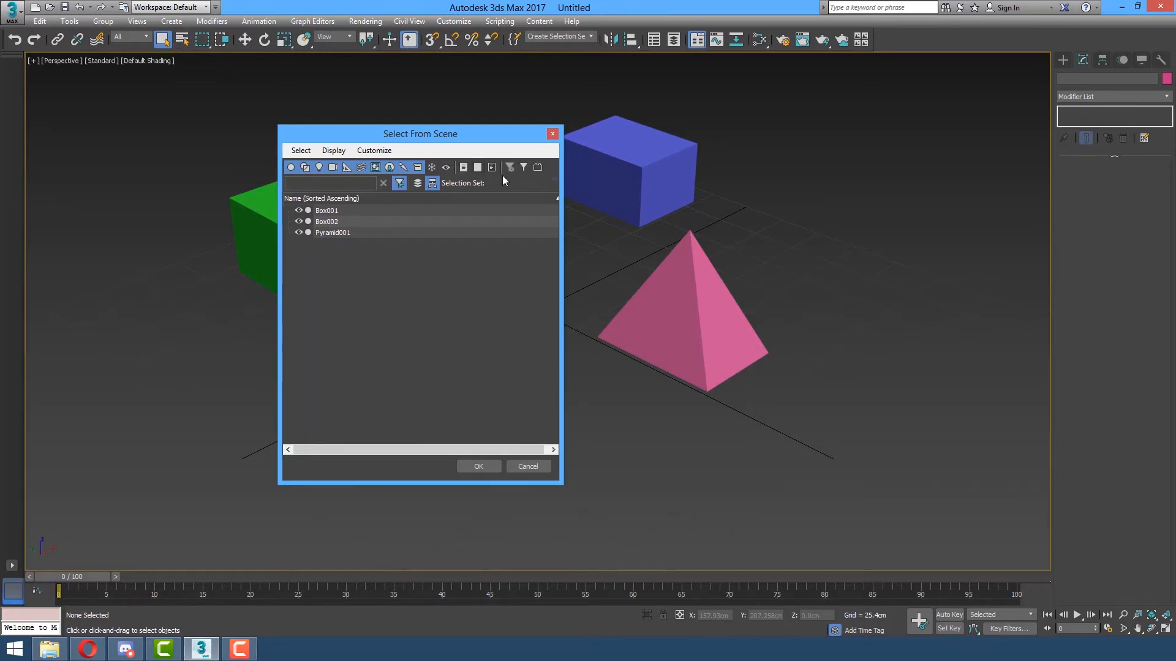
pyautogui.moveTo(405, 136); pyautogui.dragTo(471, 123)
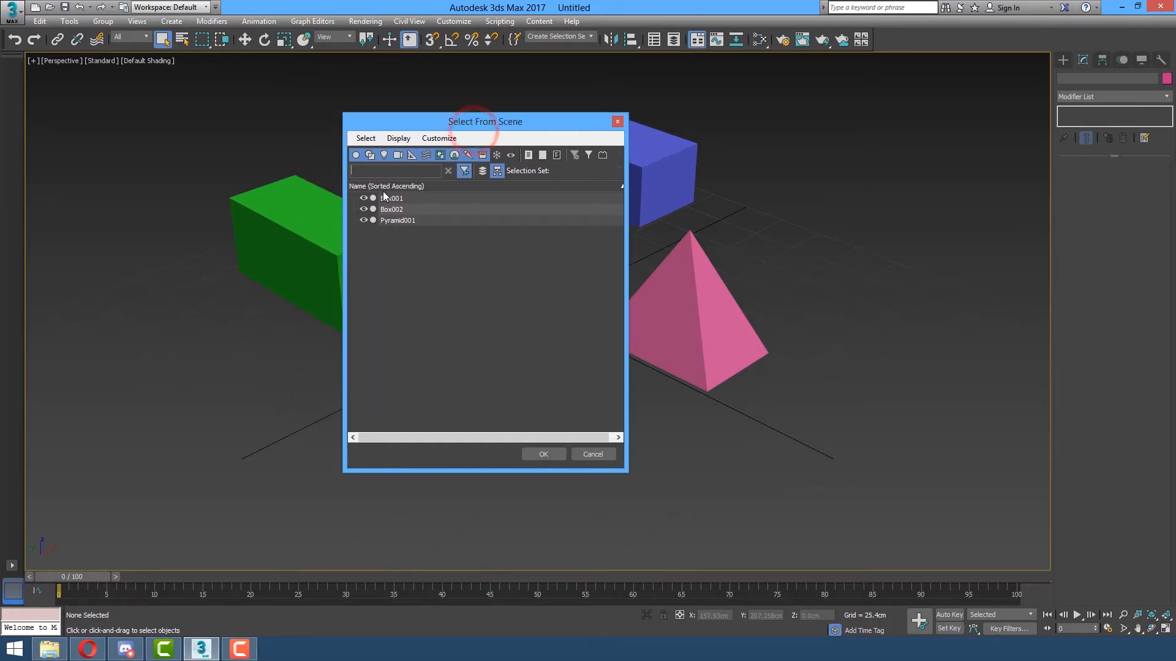
pyautogui.moveTo(485, 129); pyautogui.dragTo(747, 132)
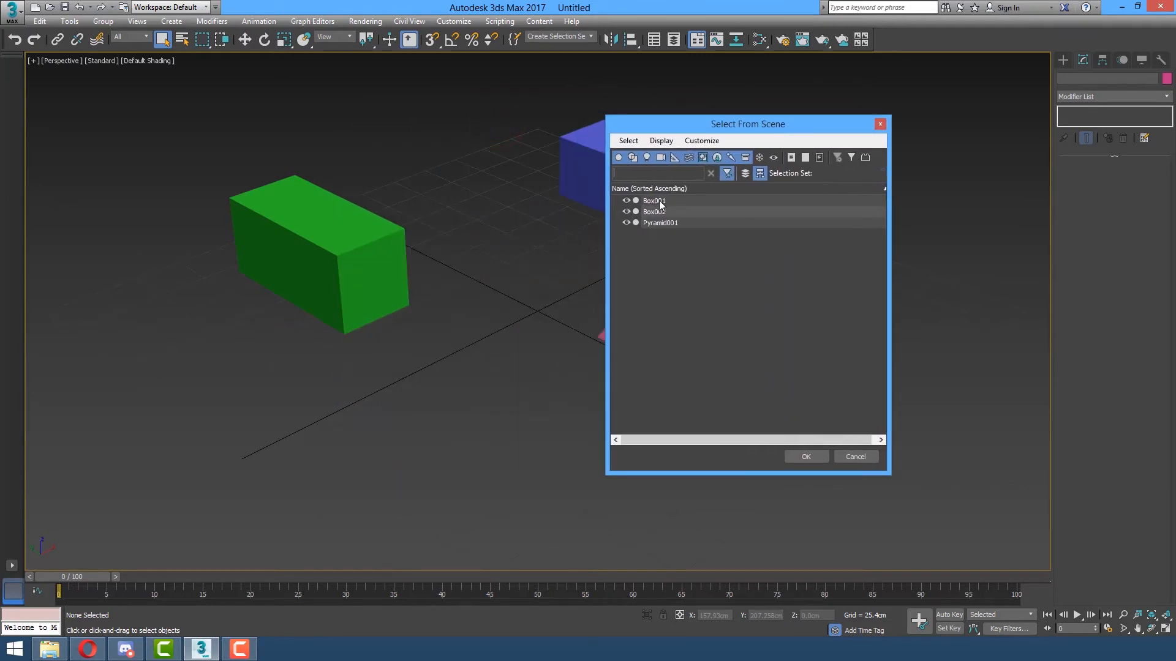
pyautogui.click(654, 201)
pyautogui.click(655, 212)
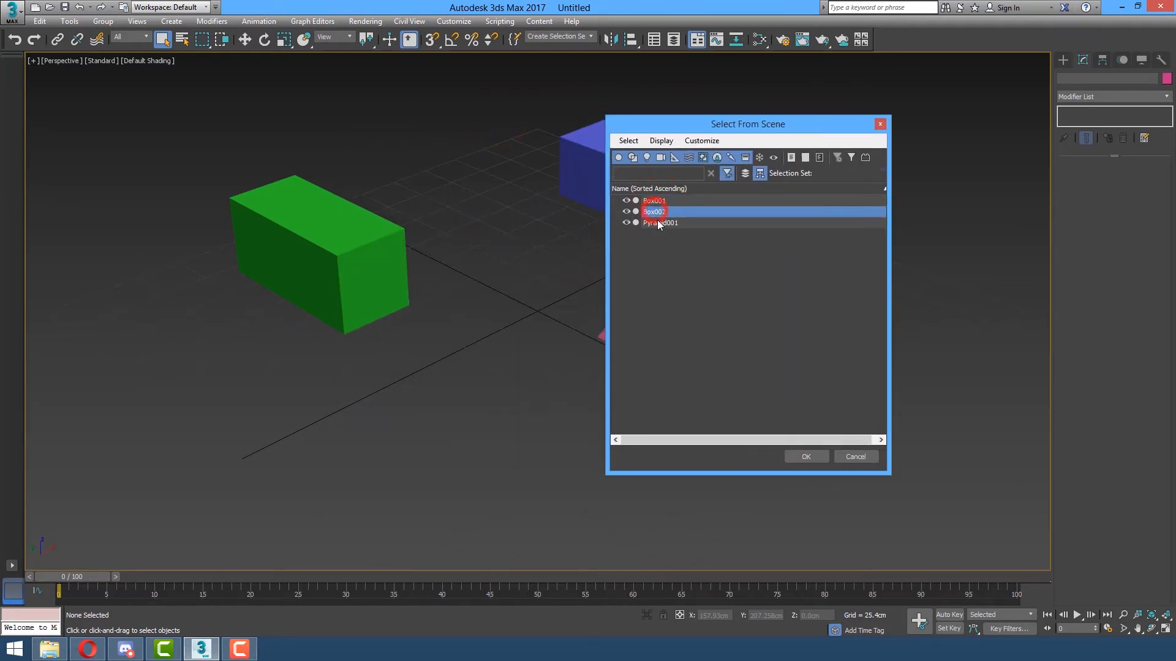
pyautogui.click(656, 223)
pyautogui.click(659, 212)
pyautogui.click(663, 201)
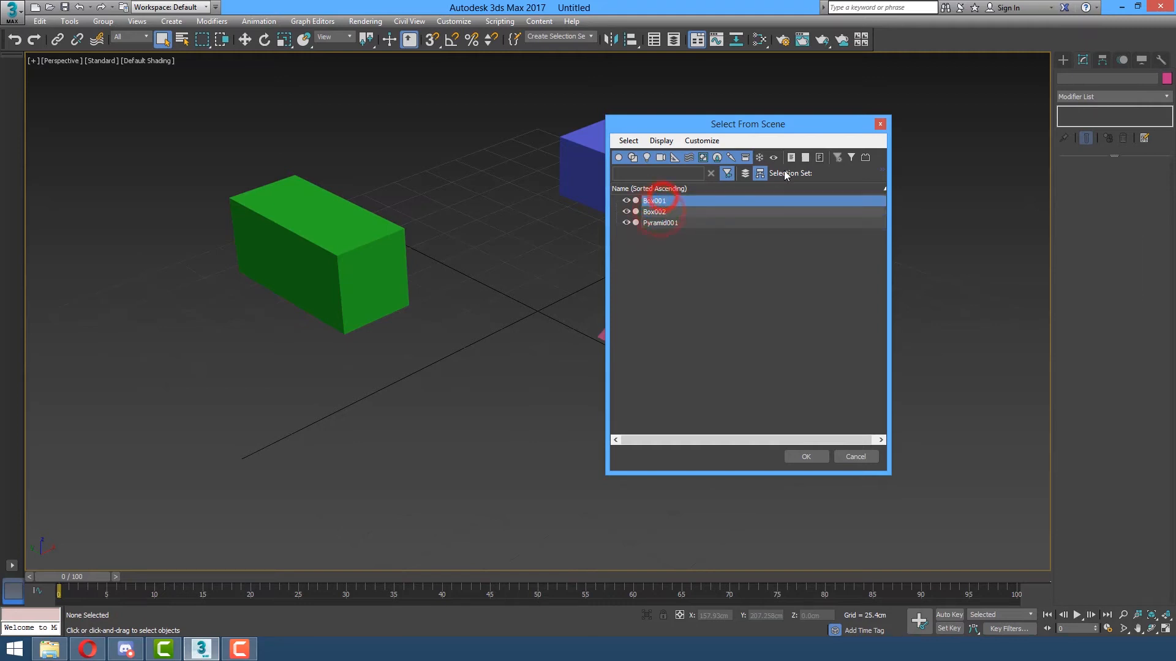
pyautogui.moveTo(828, 126); pyautogui.dragTo(948, 157)
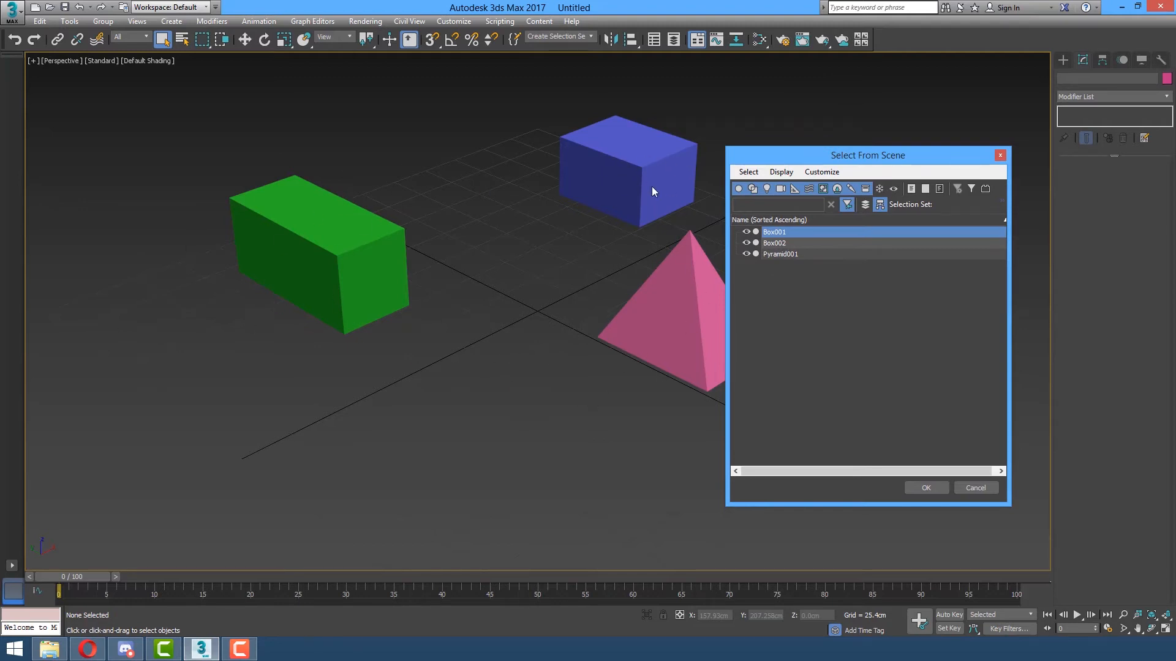
pyautogui.click(1000, 155)
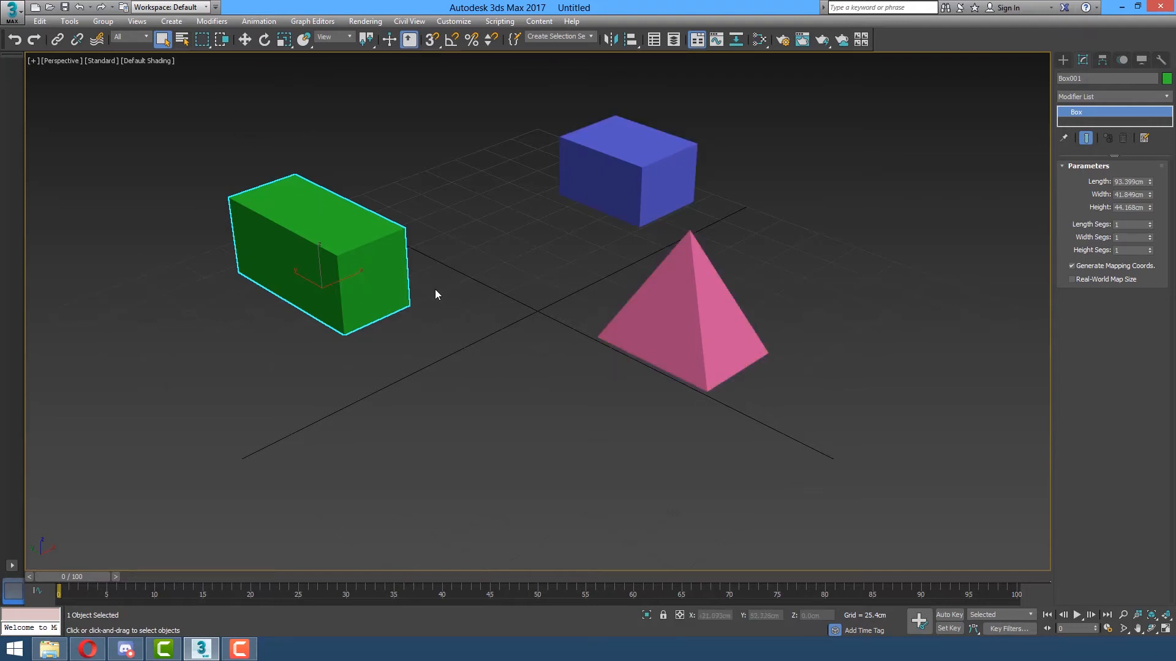
# Rename the green box Green_box, the blue box Blue_box and the pyramid Pink_Pyramid in the name field.
pyautogui.doubleClick(1101, 78)
pyautogui.write('Green_box')
pyautogui.press('Return')
pyautogui.click(688, 151)
pyautogui.click(1099, 74)
pyautogui.write('Blue_b')
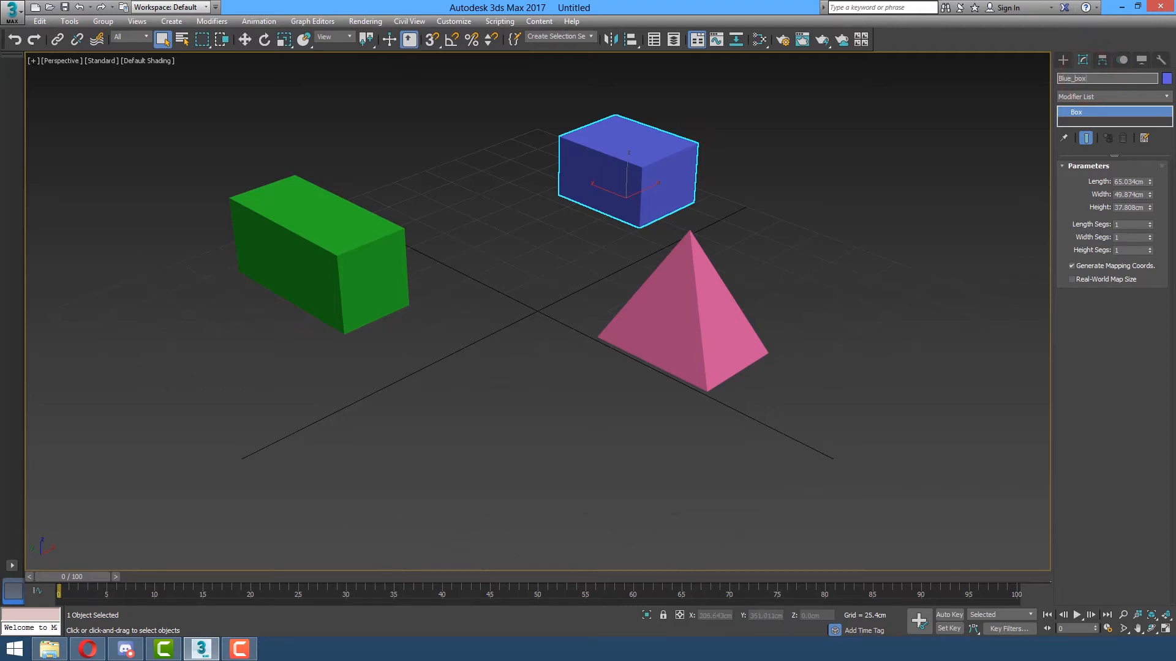
pyautogui.click(614, 332)
pyautogui.write('Pink_Py')
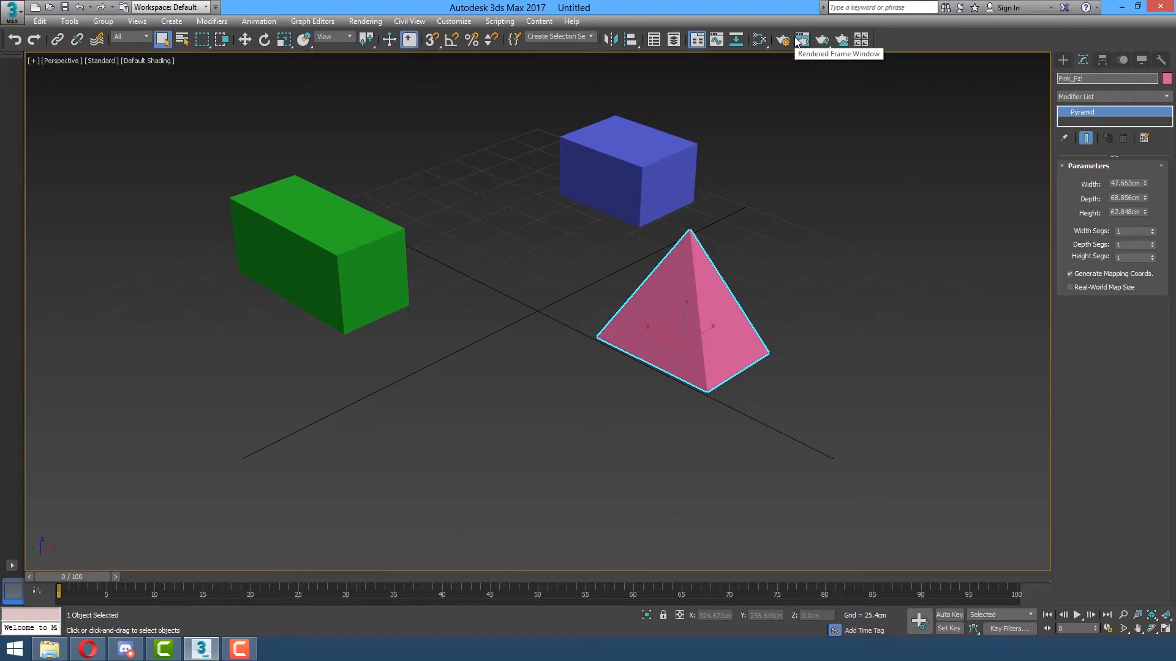
pyautogui.write('ramid')
pyautogui.press('Return')
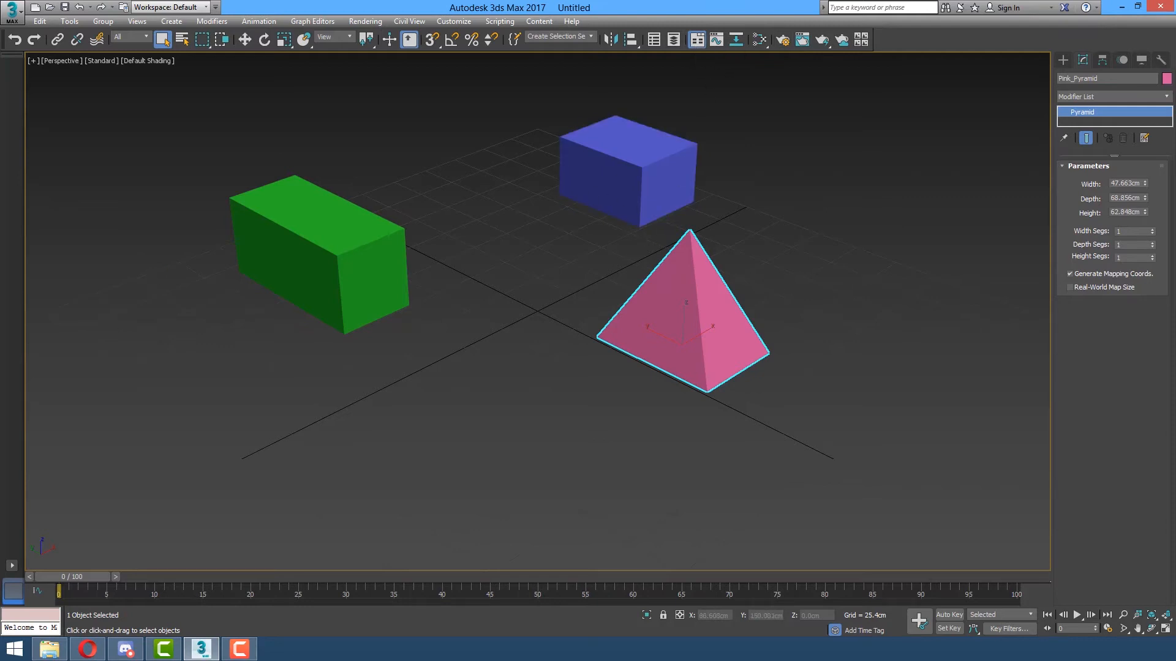
pyautogui.press('h')
pyautogui.moveTo(63, 218); pyautogui.dragTo(939, 99)
pyautogui.moveTo(823, 100); pyautogui.dragTo(911, 85)
pyautogui.click(848, 161)
pyautogui.click(857, 172)
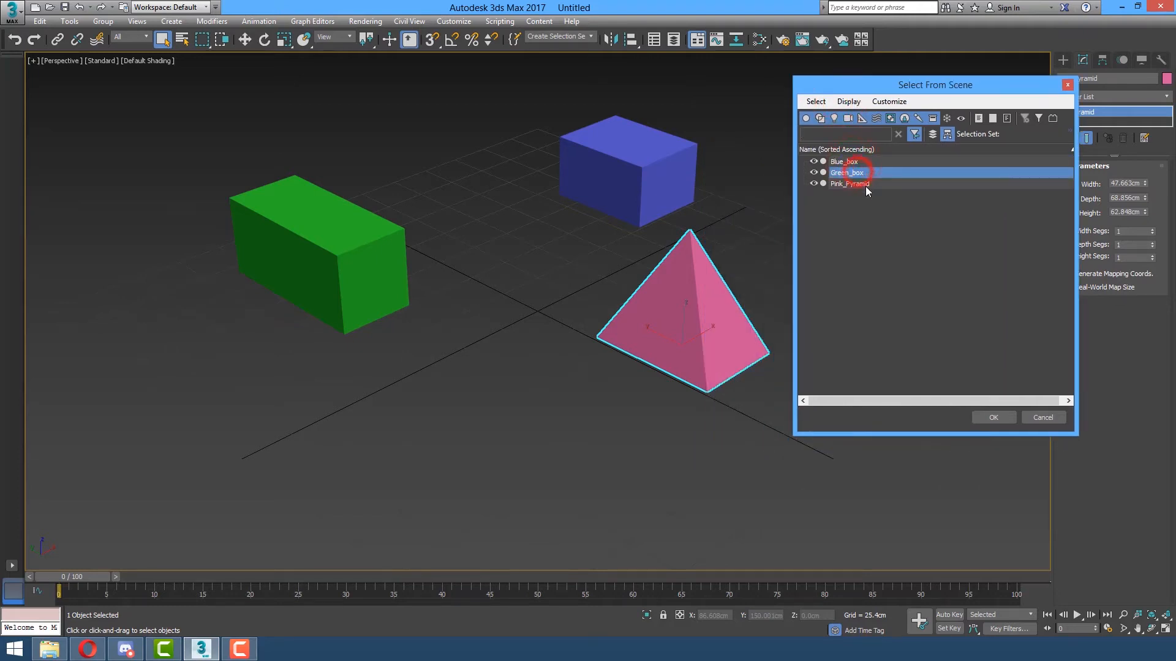
pyautogui.click(865, 184)
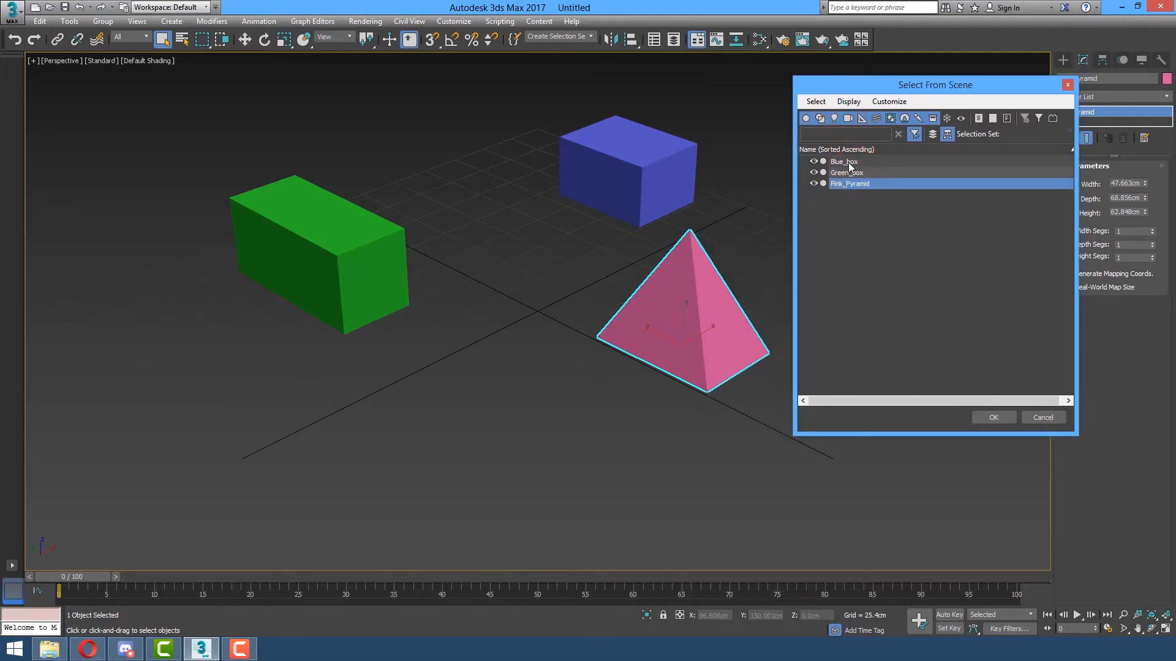
pyautogui.click(848, 161)
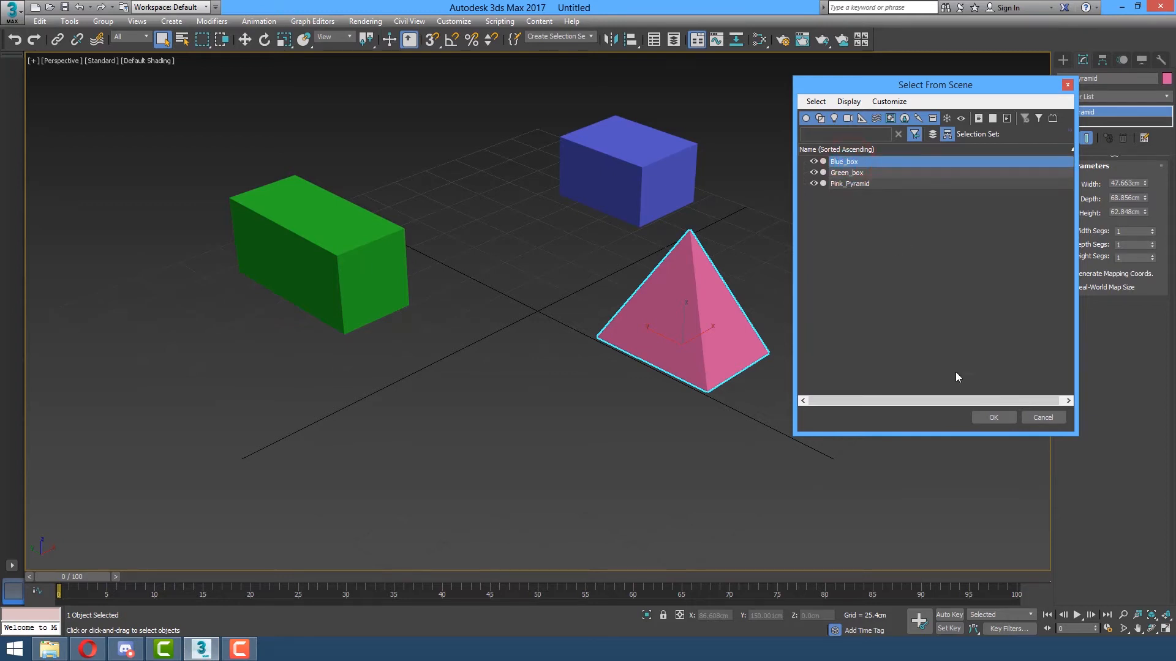
pyautogui.click(994, 420)
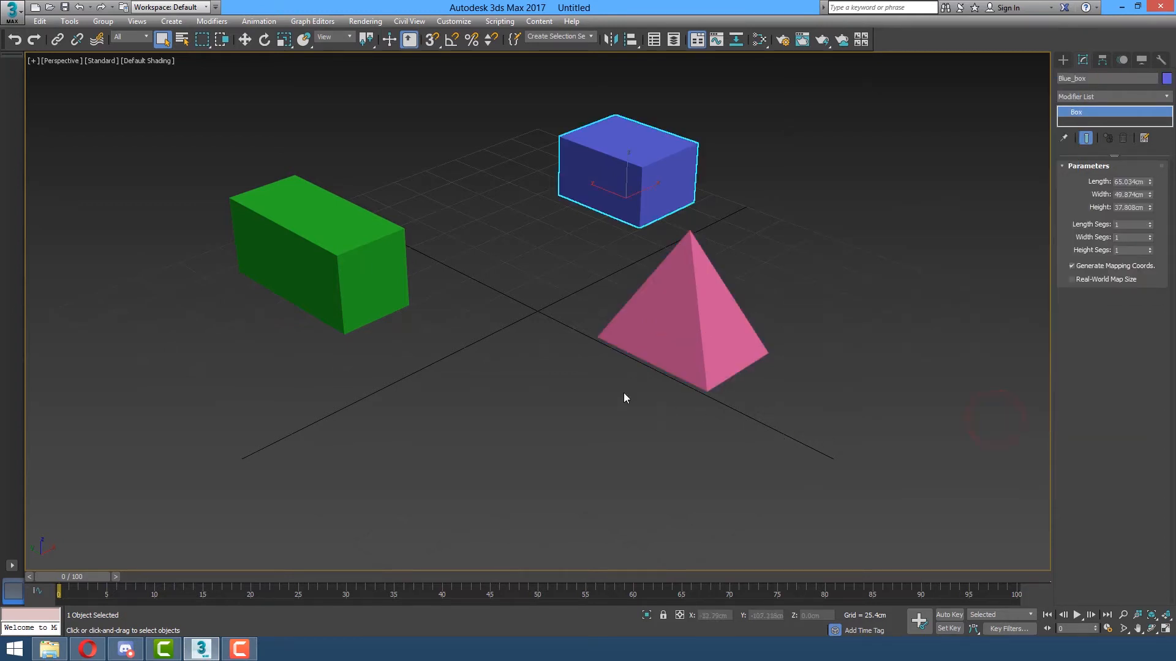
pyautogui.press('h')
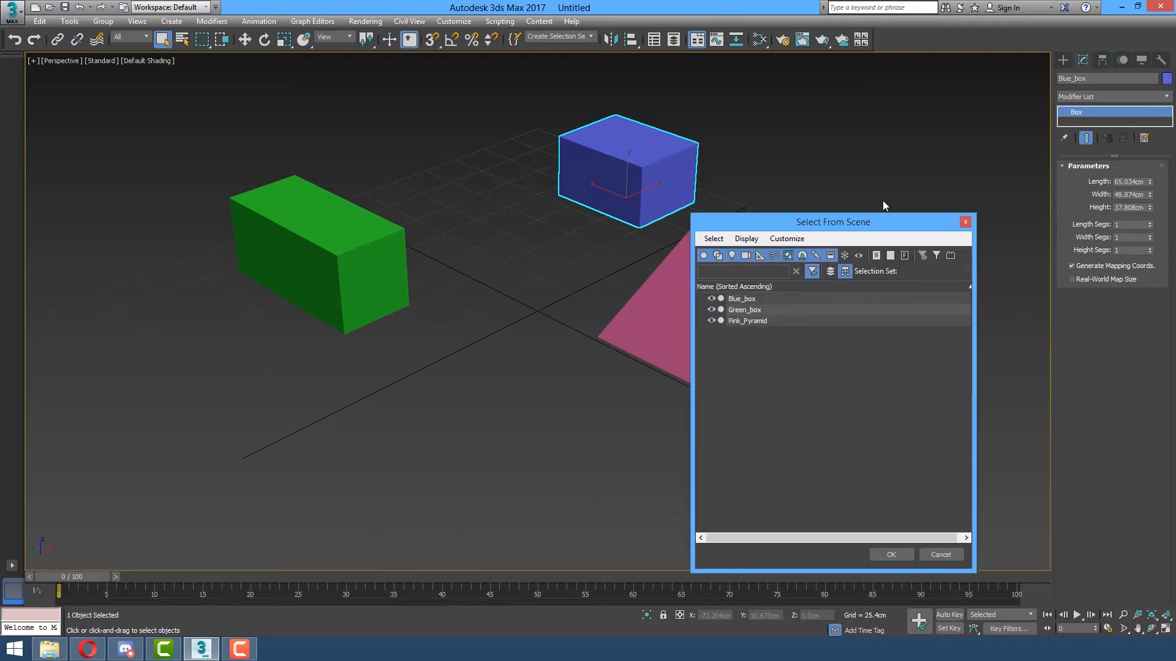
pyautogui.click(810, 190)
pyautogui.keyDown('ctrl'); pyautogui.click(799, 203); pyautogui.keyUp('ctrl')
pyautogui.click(798, 222)
pyautogui.click(799, 213)
pyautogui.keyDown('ctrl'); pyautogui.click(800, 202); pyautogui.keyUp('ctrl')
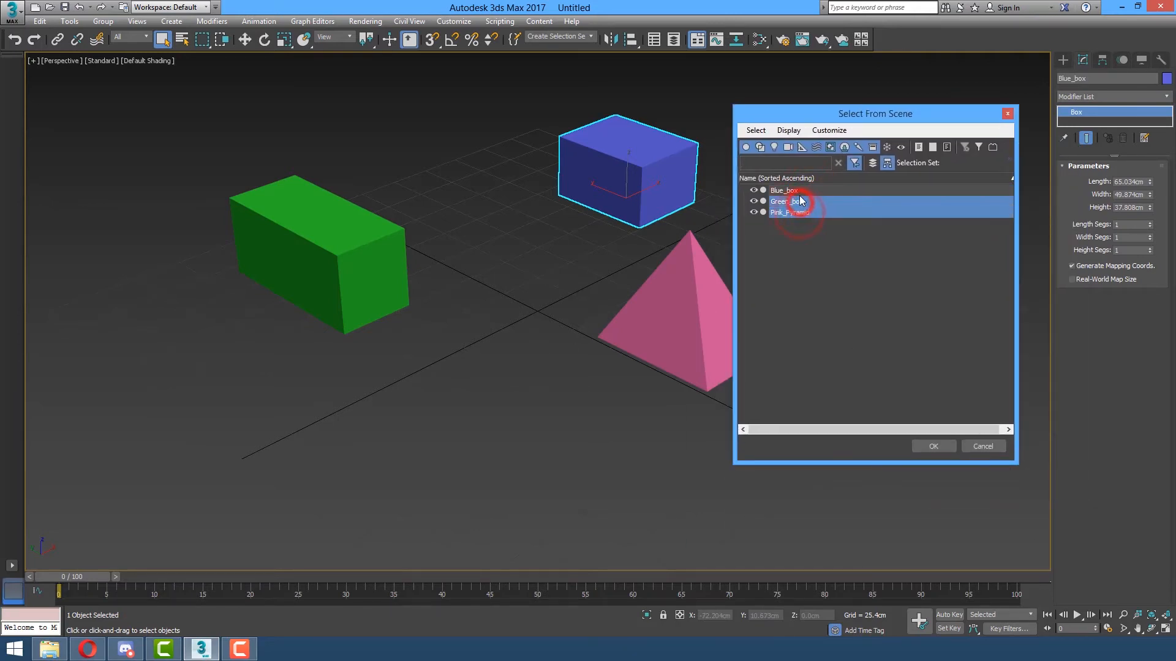
pyautogui.keyDown('ctrl'); pyautogui.click(798, 192); pyautogui.keyUp('ctrl')
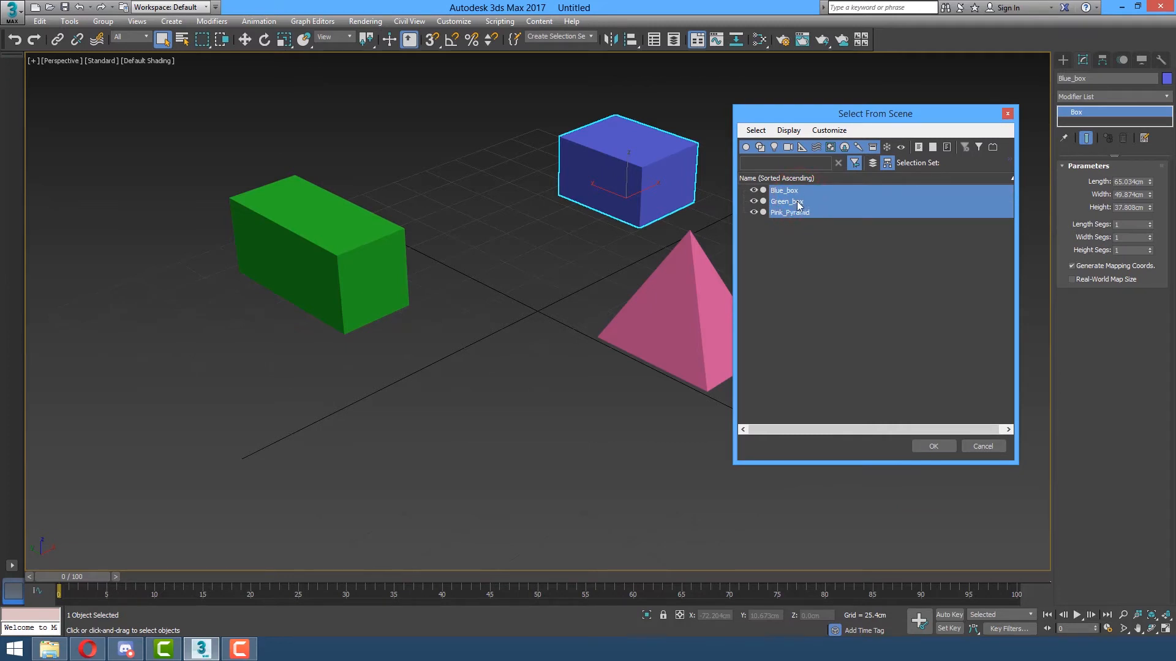
pyautogui.click(798, 205)
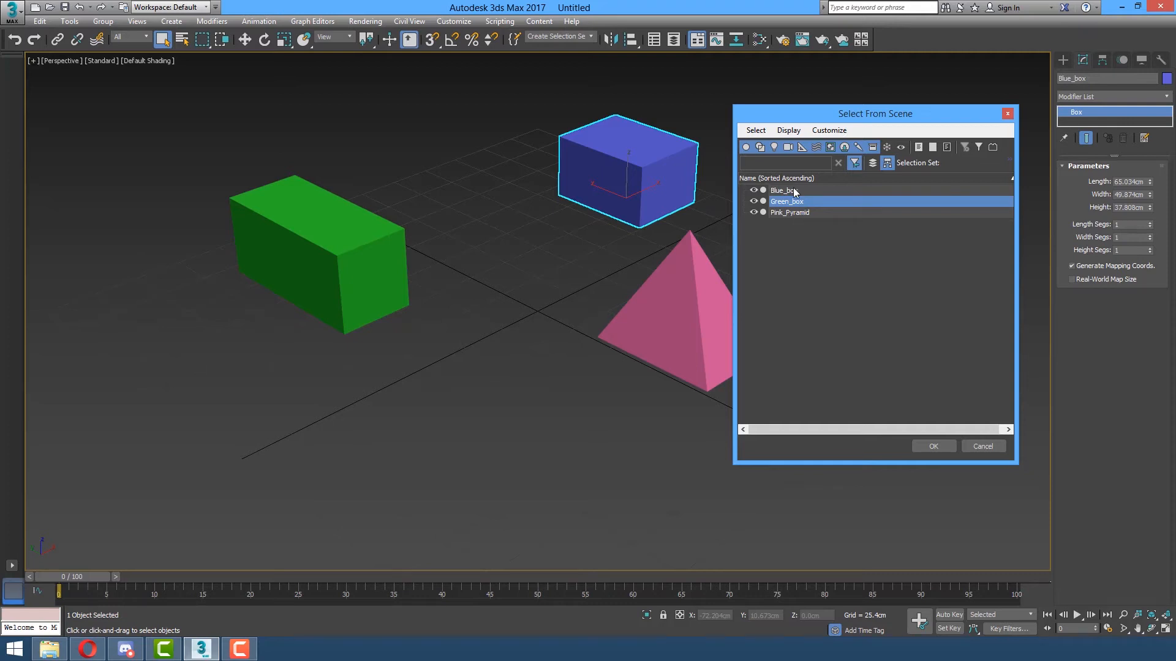
pyautogui.click(794, 191)
pyautogui.keyDown('shift'); pyautogui.click(802, 215); pyautogui.keyUp('shift')
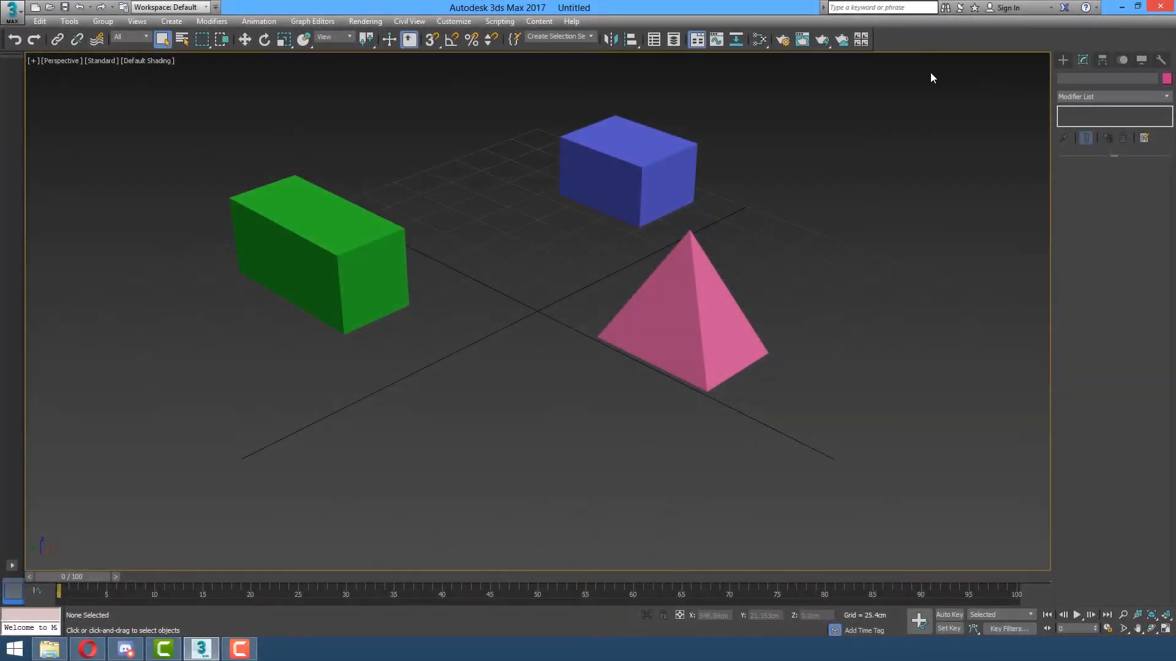
# Select the green box and hide it with Hide Selection from the right-click quad menu.
pyautogui.click(334, 245)
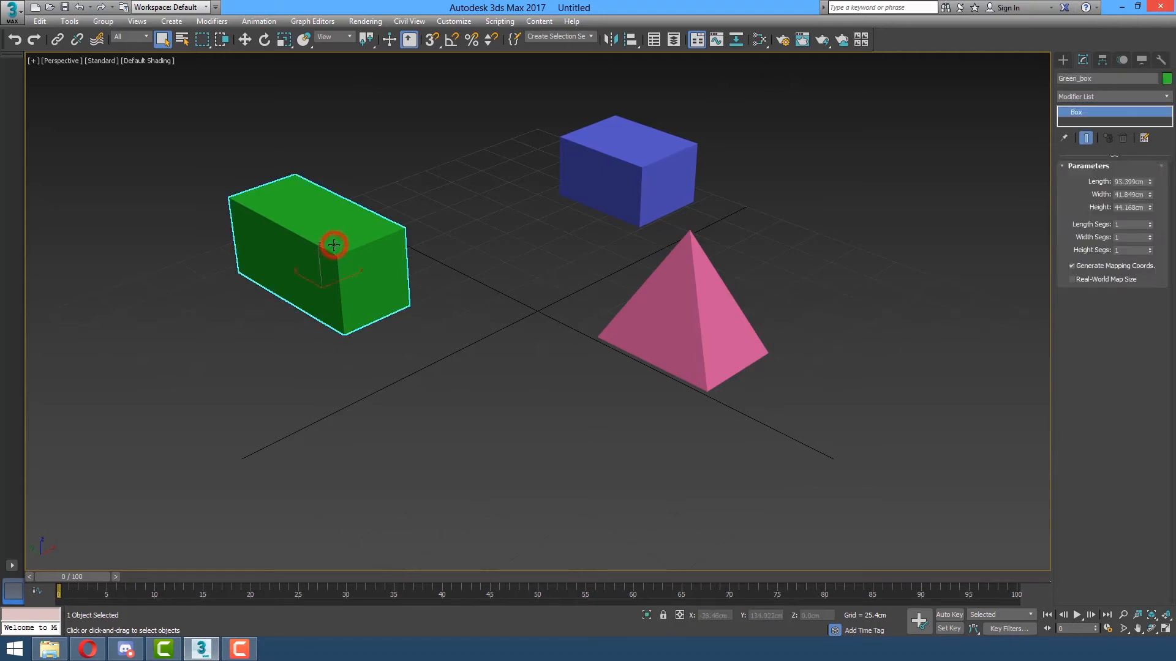
pyautogui.click(611, 176)
pyautogui.click(664, 297)
pyautogui.click(651, 175)
pyautogui.click(364, 273)
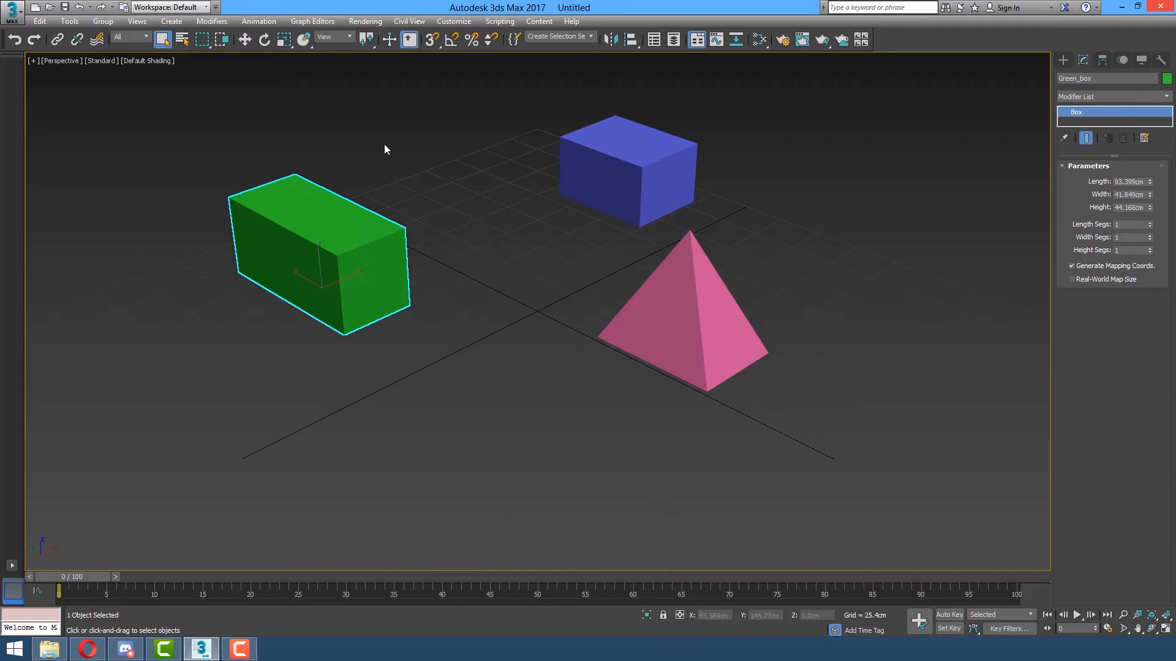
pyautogui.rightClick(490, 256)
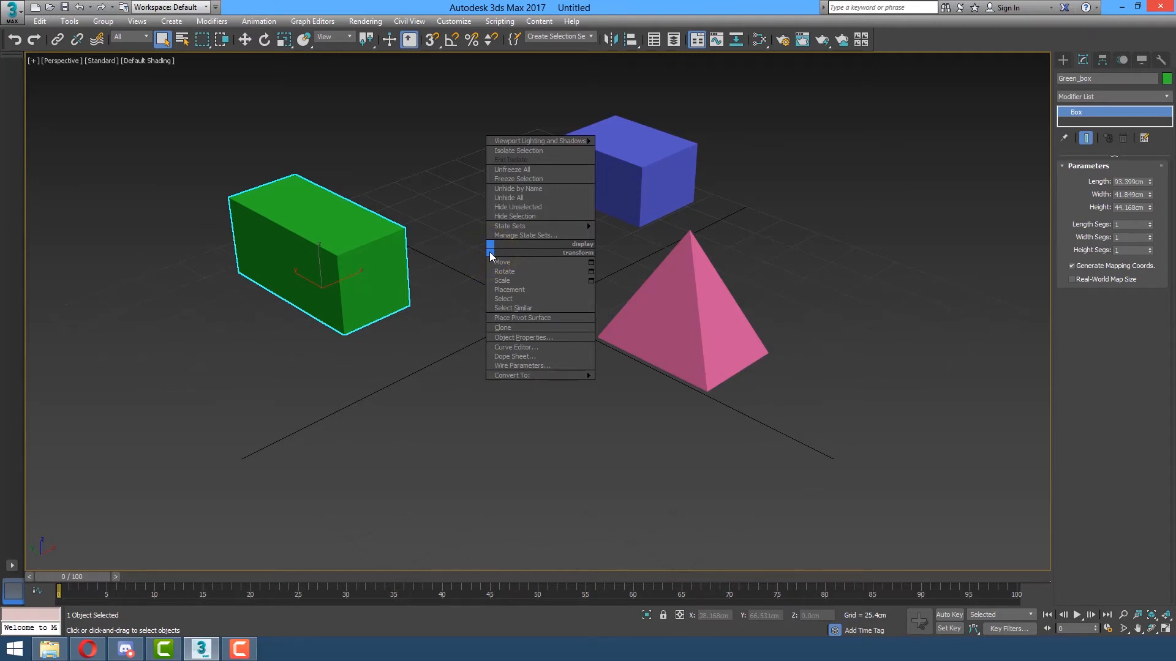
pyautogui.click(537, 216)
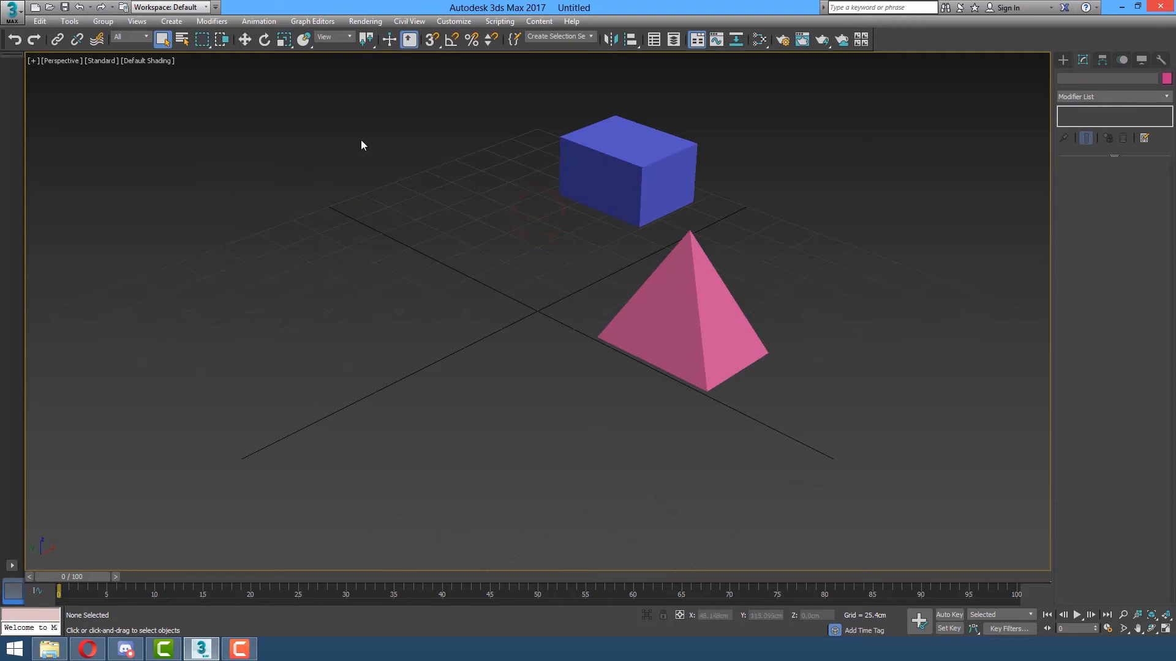
pyautogui.moveTo(388, 447); pyautogui.dragTo(391, 452)
pyautogui.moveTo(421, 172)
pyautogui.mouseDown()
pyautogui.moveTo(380, 317)
pyautogui.moveTo(251, 407)
pyautogui.mouseUp()
pyautogui.moveTo(443, 153); pyautogui.dragTo(227, 416)
pyautogui.moveTo(422, 171)
pyautogui.mouseDown()
pyautogui.moveTo(200, 390)
pyautogui.moveTo(124, 438)
pyautogui.mouseUp()
# Check the Select From Scene list, now showing only Blue_box and Pink_Pyramid, and close it.
pyautogui.press('h')
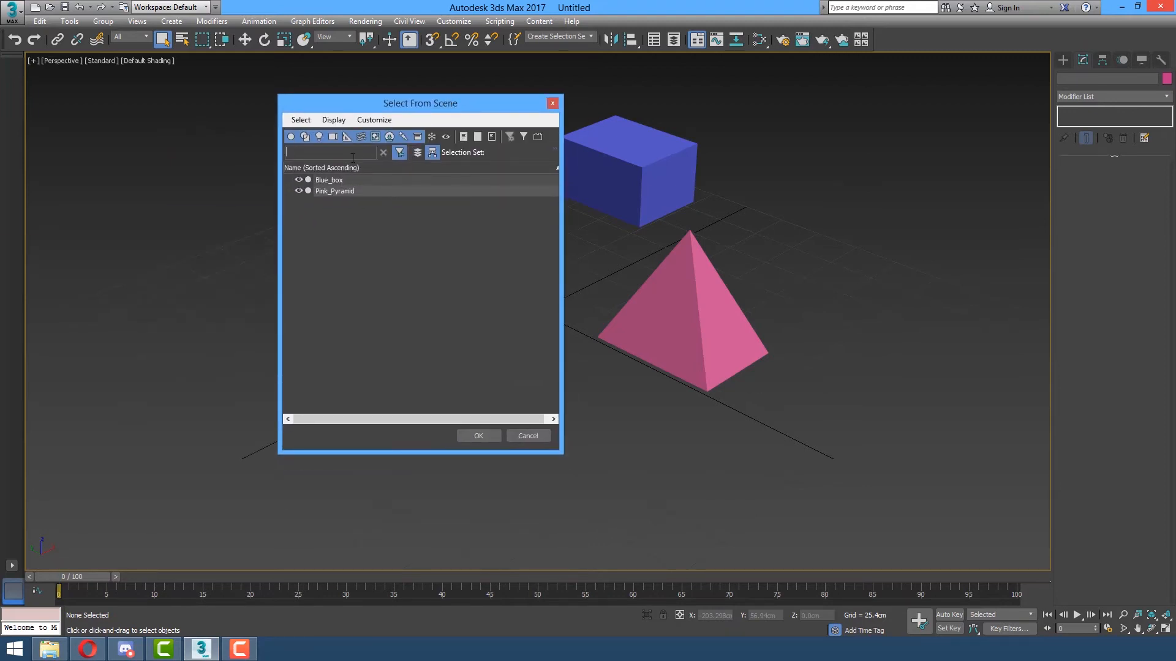
pyautogui.moveTo(416, 105); pyautogui.dragTo(536, 99)
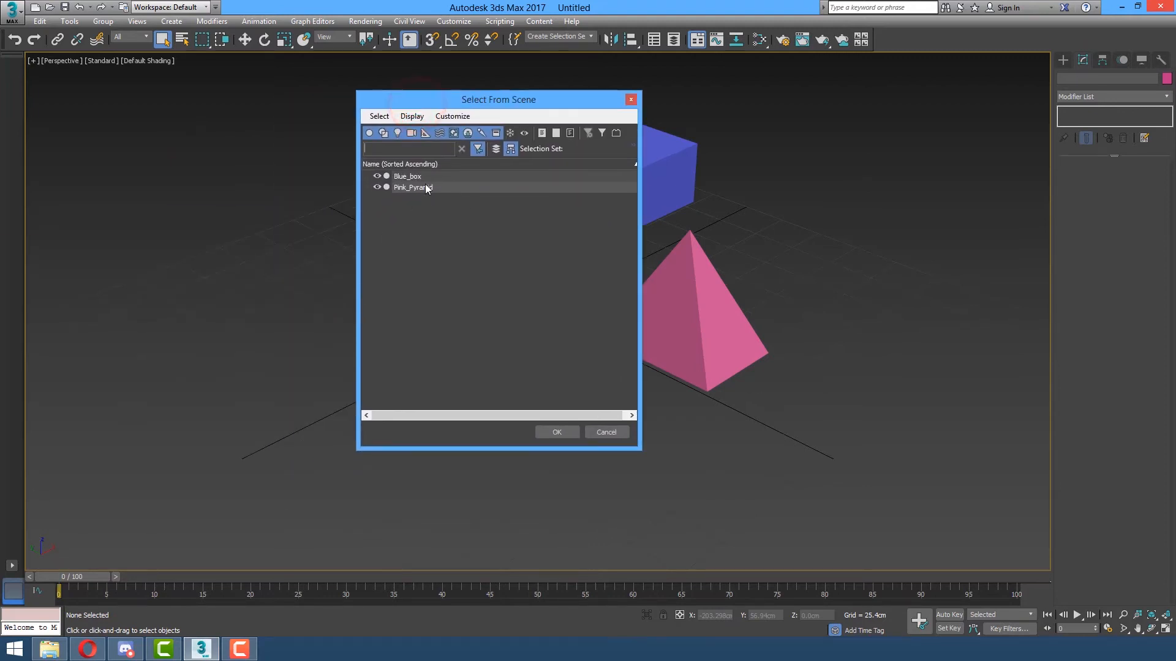
pyautogui.click(411, 177)
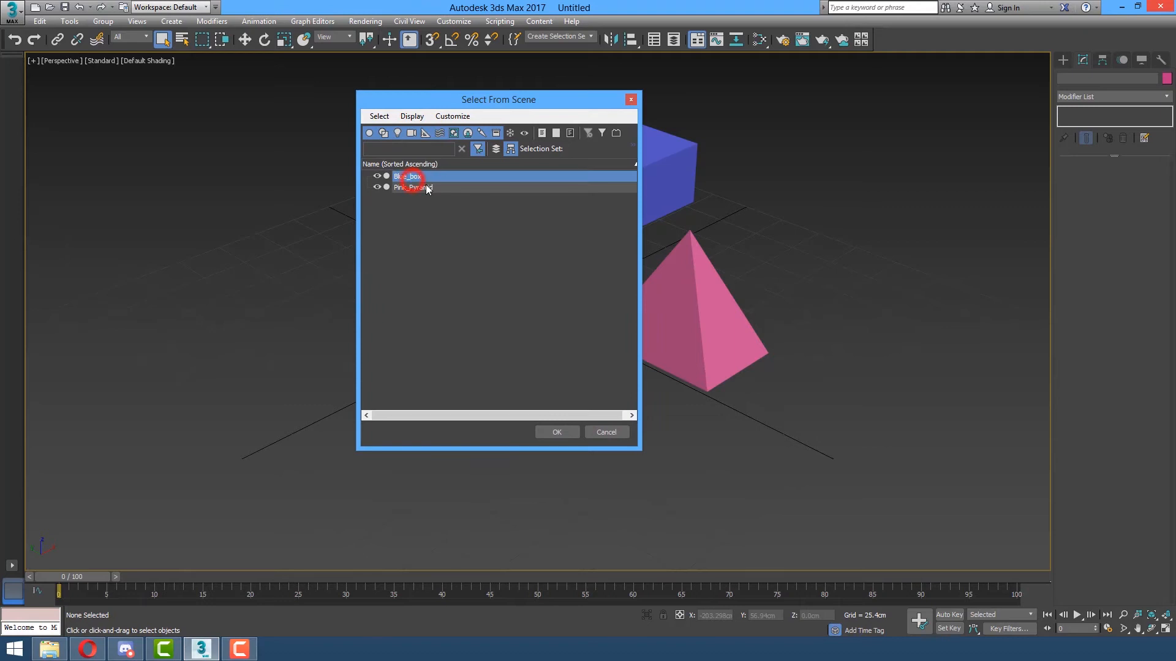
pyautogui.click(414, 188)
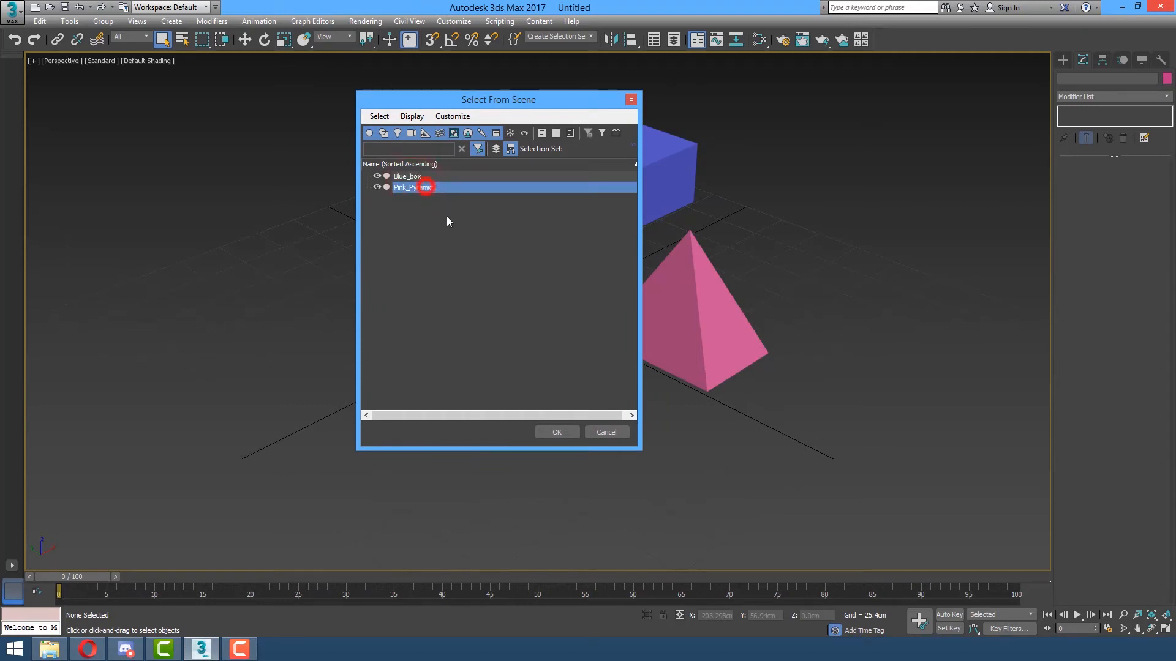
pyautogui.click(630, 99)
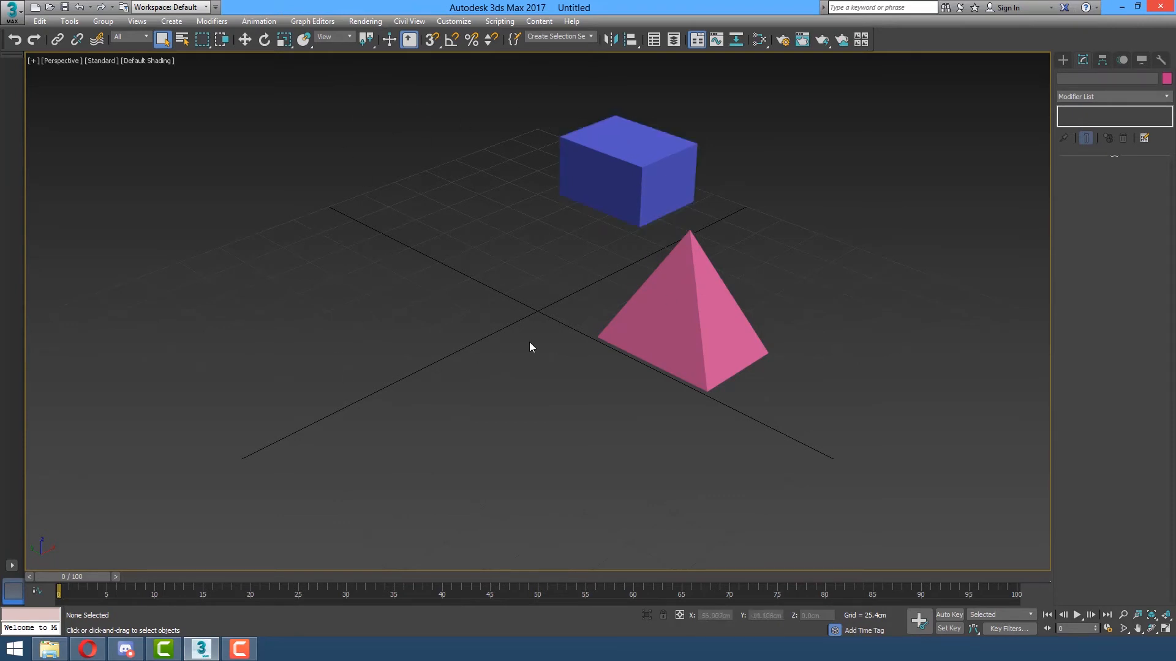
# Select the pink pyramid and hide it with Hide Selection from the quad menu.
pyautogui.click(665, 308)
pyautogui.rightClick(428, 258)
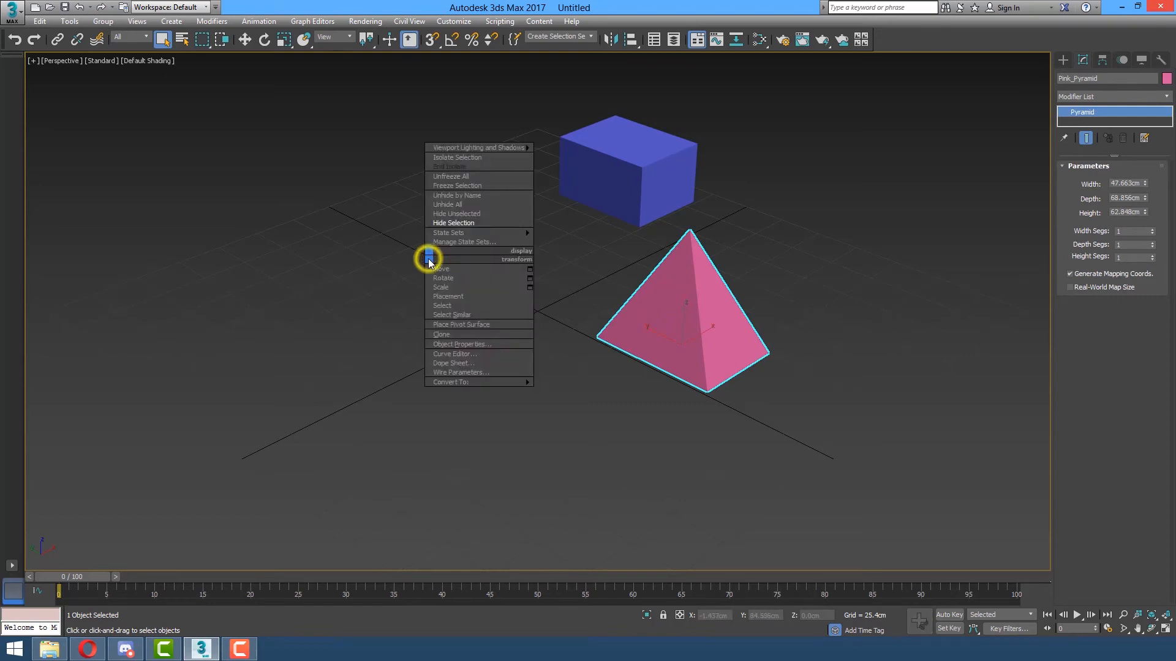
pyautogui.click(486, 225)
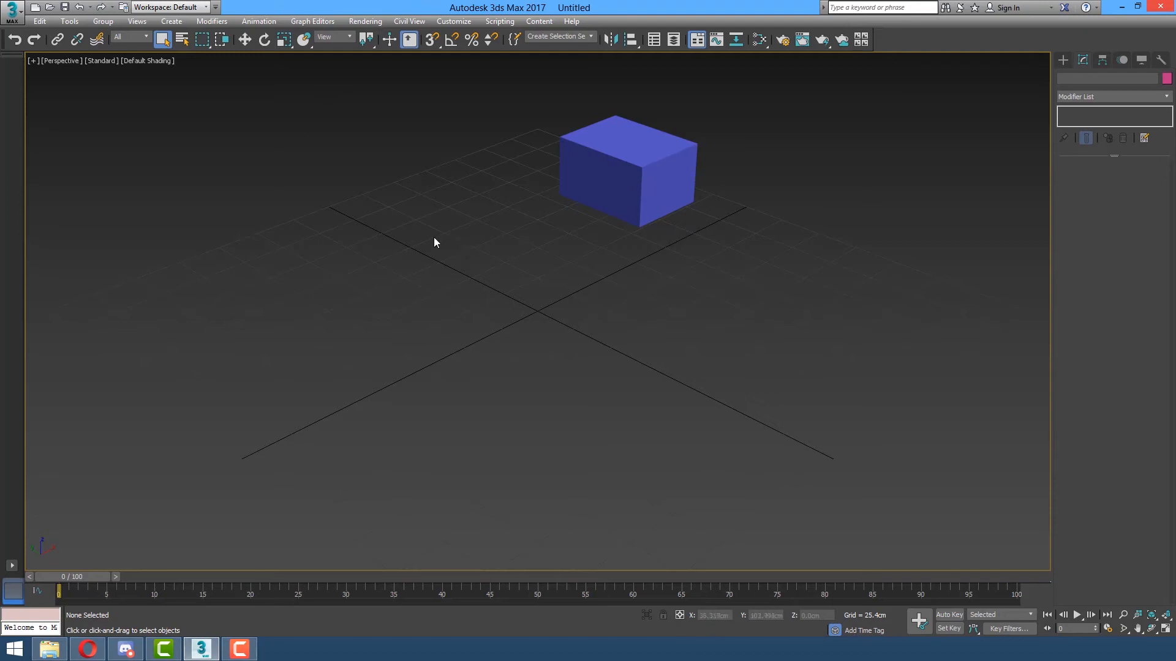
# Unhide Green_box and Pink_Pyramid from the Unhide by Name list.
pyautogui.rightClick(414, 245)
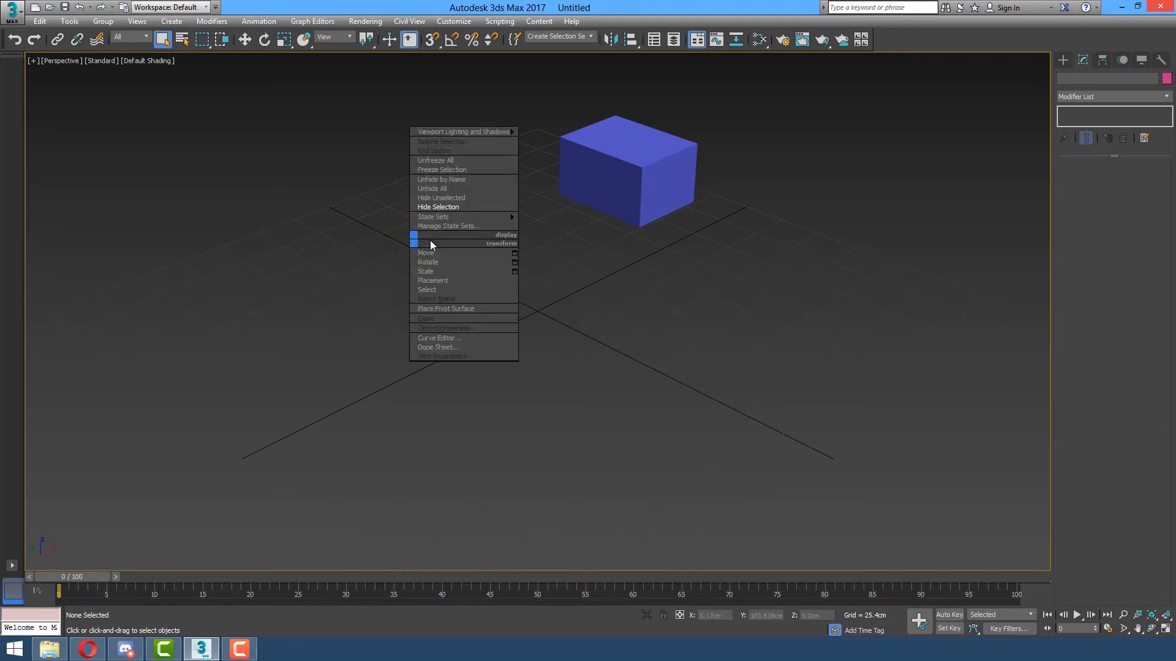
pyautogui.click(461, 184)
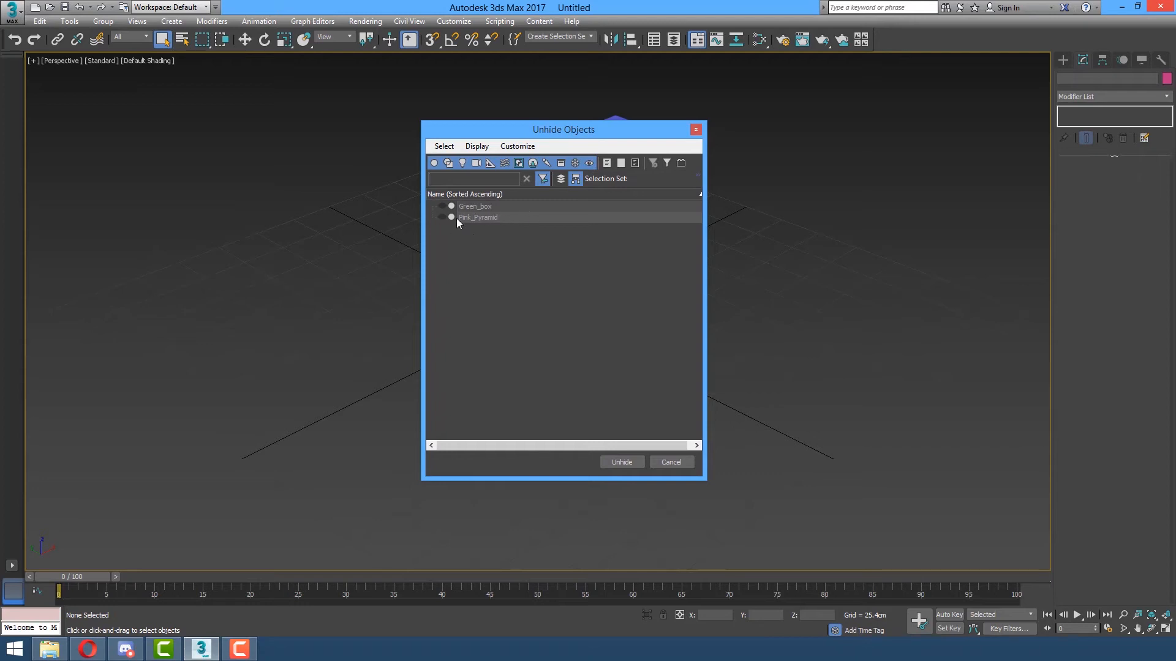
pyautogui.click(489, 205)
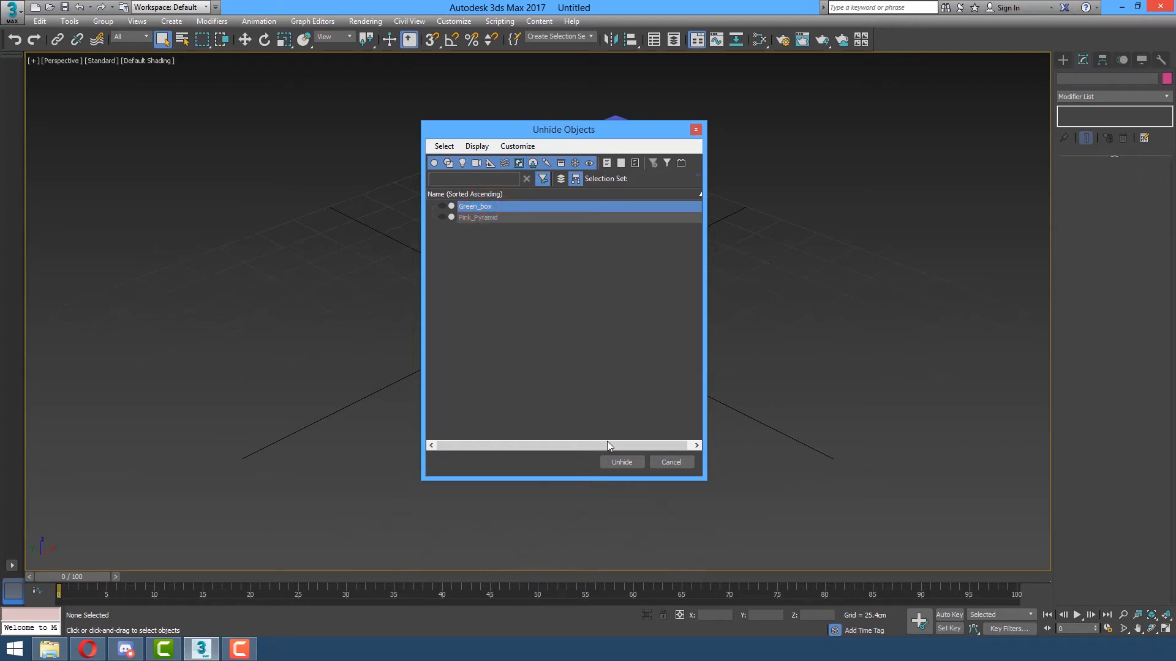
pyautogui.click(501, 217)
pyautogui.keyDown('ctrl'); pyautogui.click(498, 207); pyautogui.keyUp('ctrl')
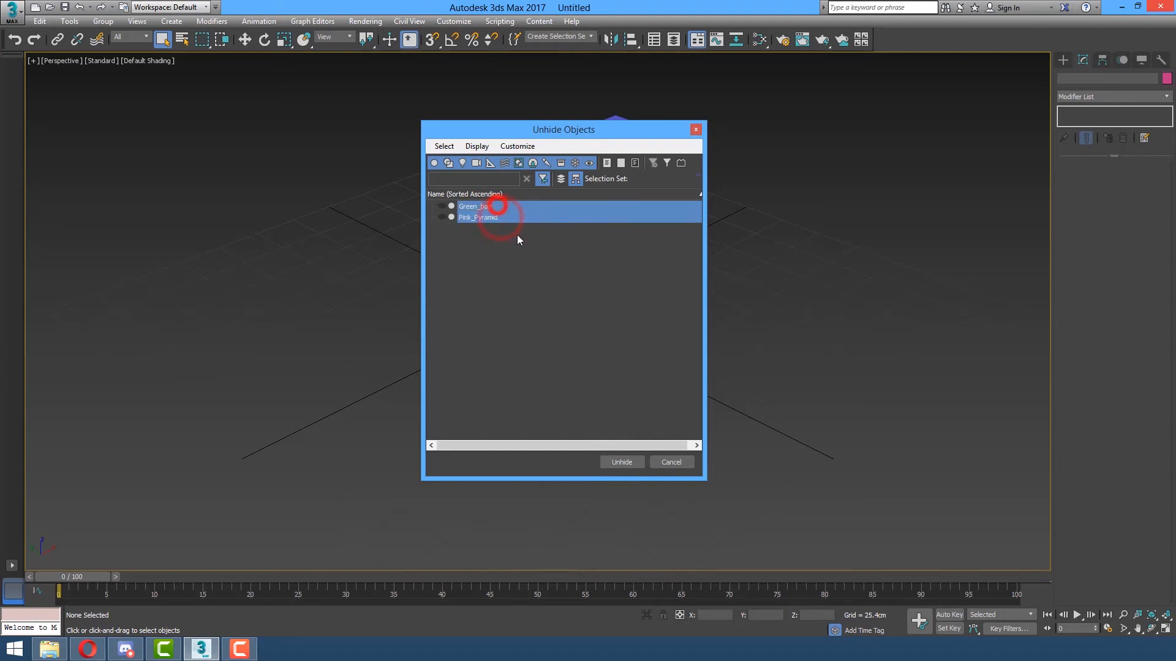
pyautogui.click(611, 462)
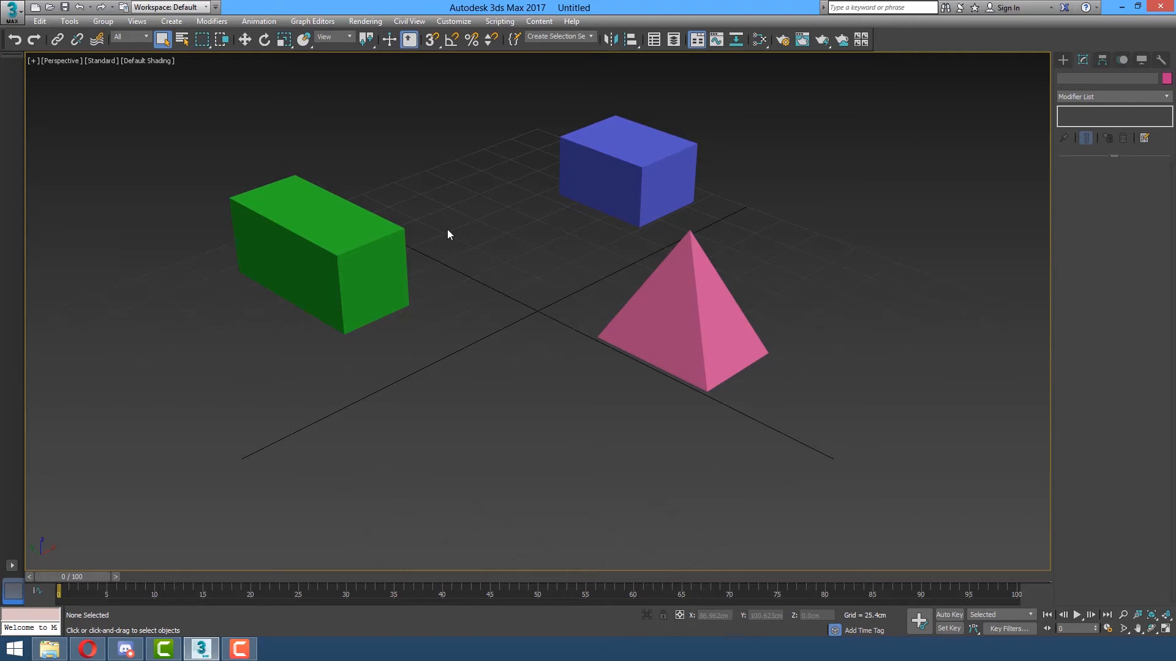
pyautogui.click(349, 254)
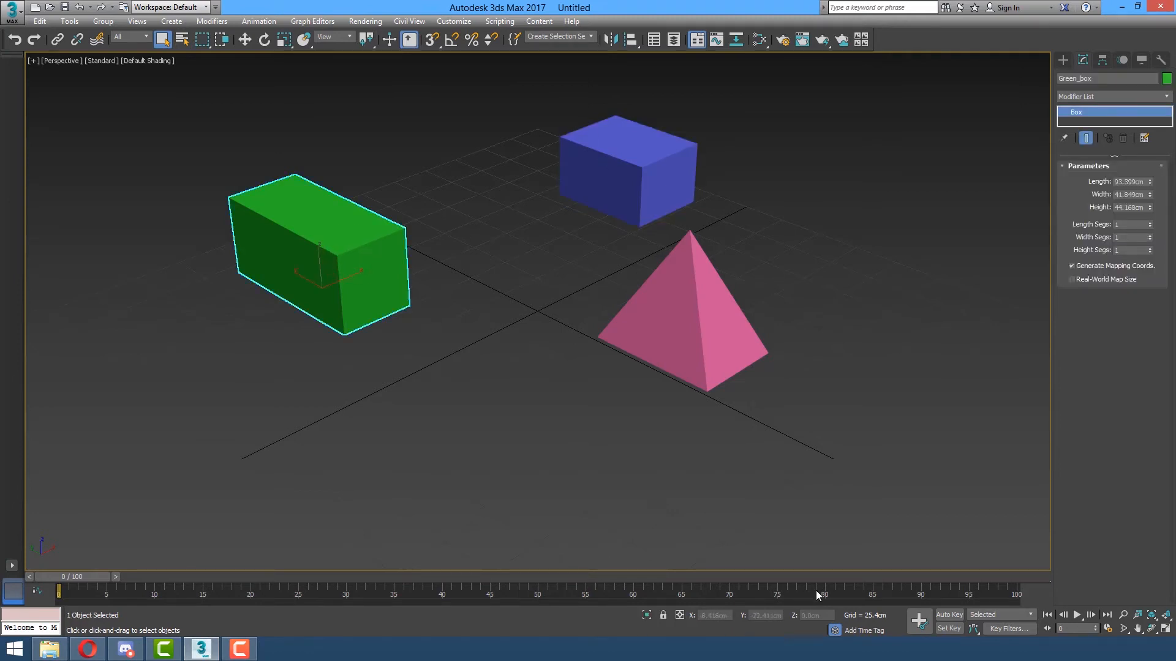
pyautogui.keyDown('ctrl'); pyautogui.click(712, 360); pyautogui.keyUp('ctrl')
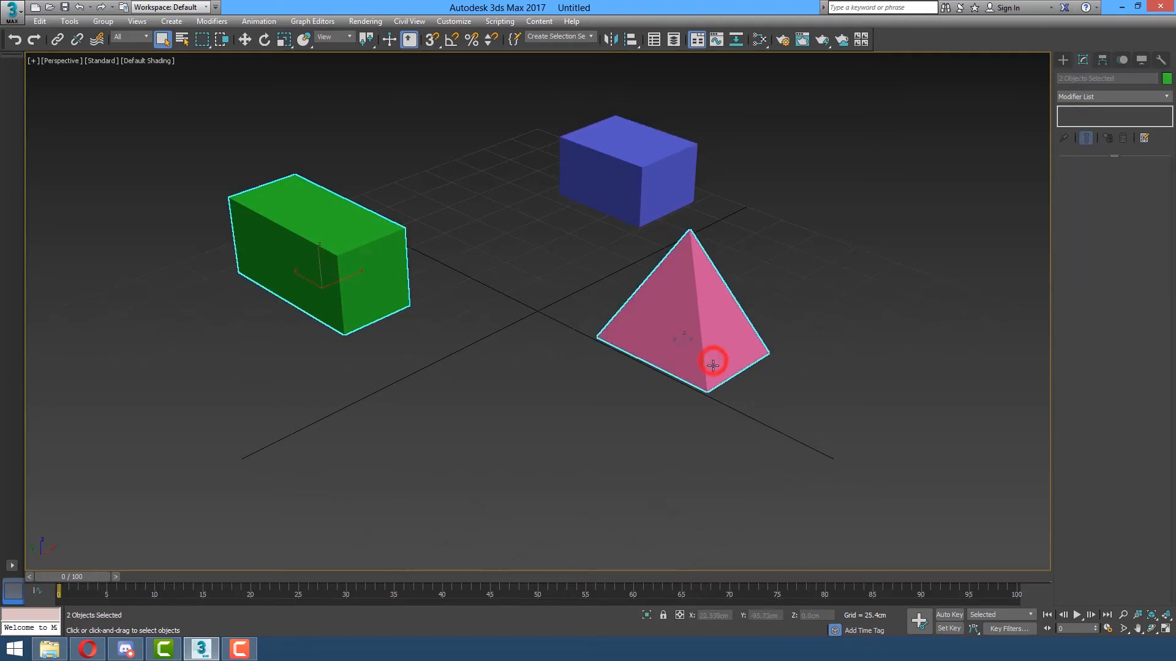
pyautogui.rightClick(637, 316)
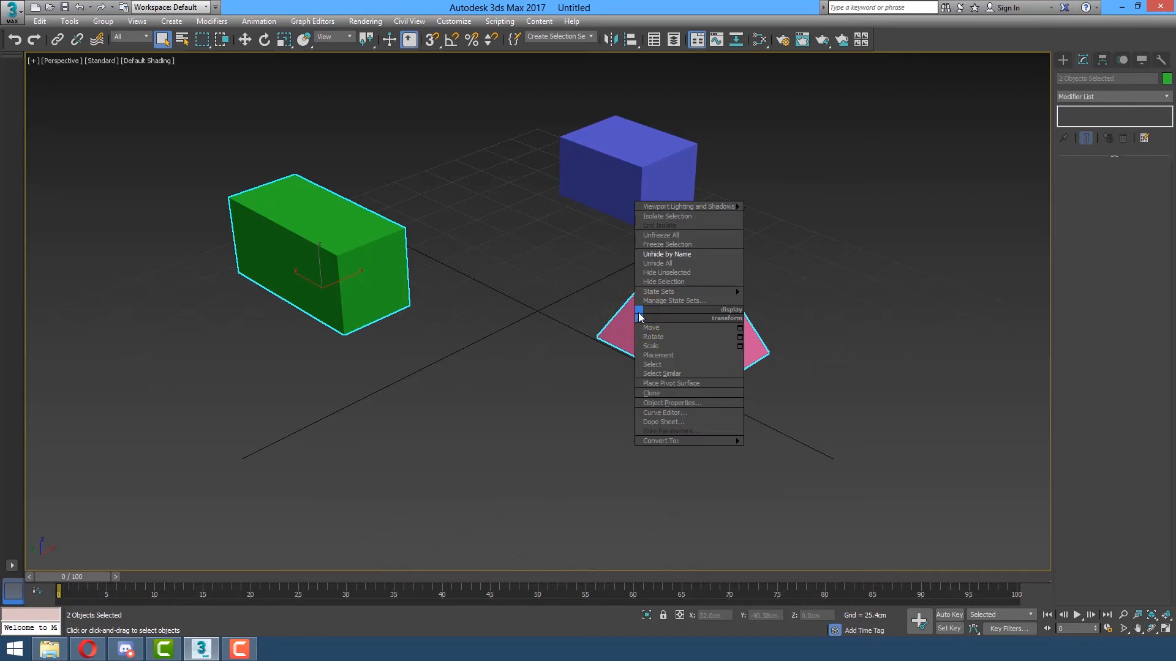
pyautogui.click(682, 246)
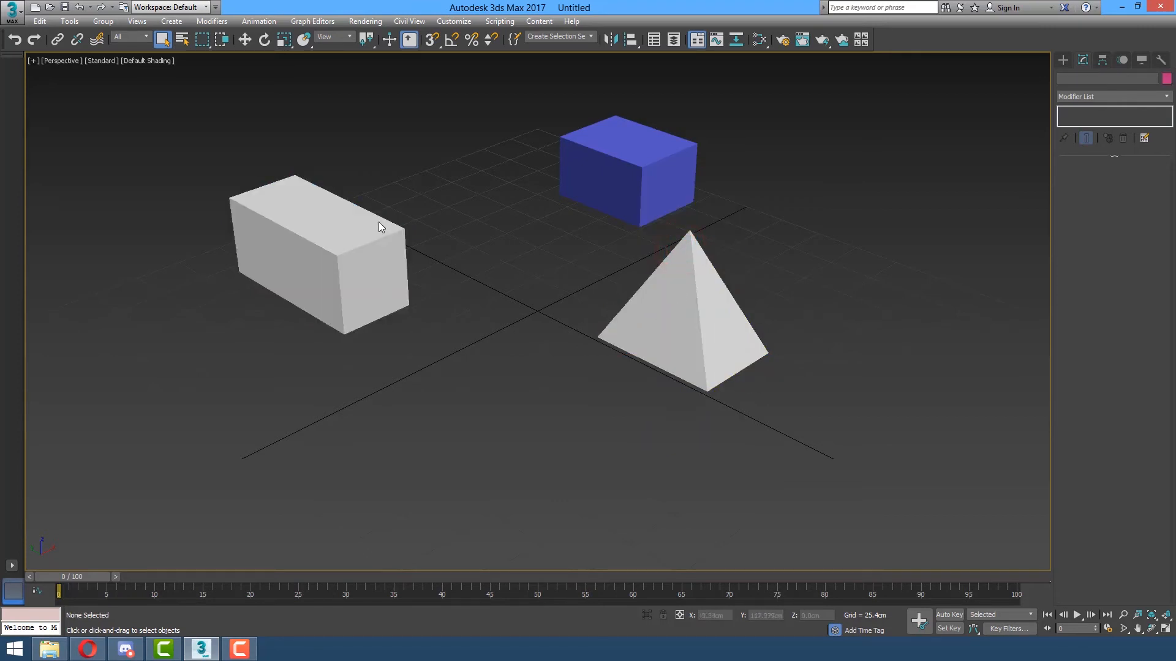
pyautogui.moveTo(253, 369); pyautogui.dragTo(245, 381)
pyautogui.moveTo(428, 163); pyautogui.dragTo(257, 374)
pyautogui.moveTo(416, 192); pyautogui.dragTo(258, 379)
pyautogui.moveTo(803, 403); pyautogui.dragTo(579, 322)
pyautogui.click(684, 319)
pyautogui.click(755, 306)
pyautogui.click(722, 300)
pyautogui.press('h')
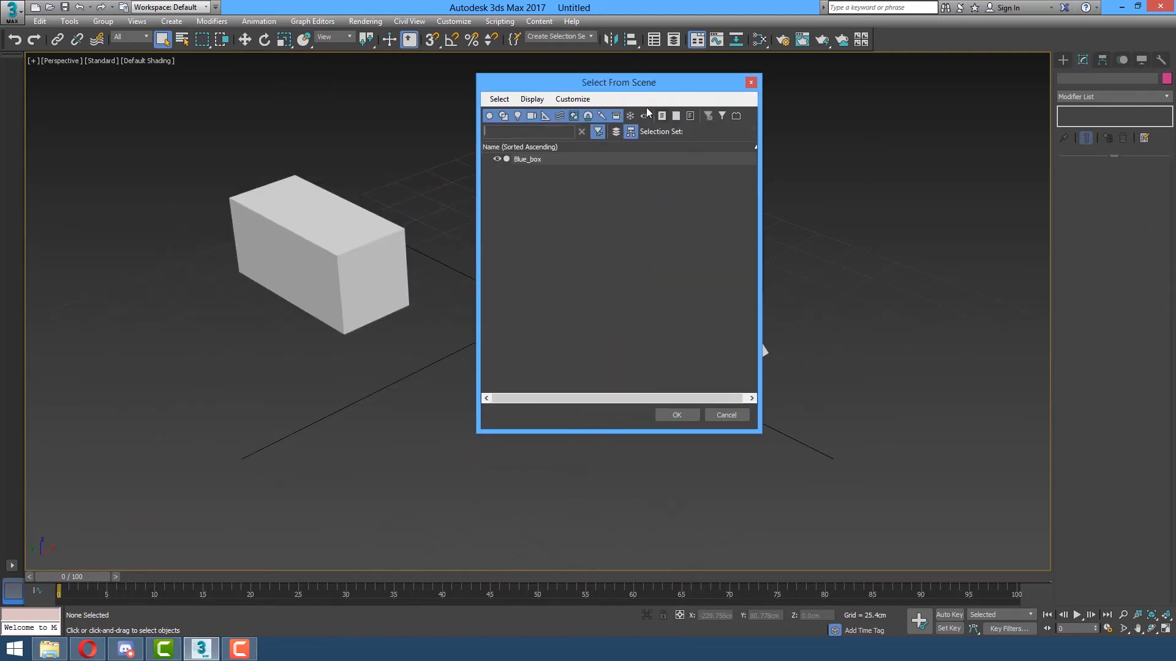
pyautogui.moveTo(642, 78); pyautogui.dragTo(950, 133)
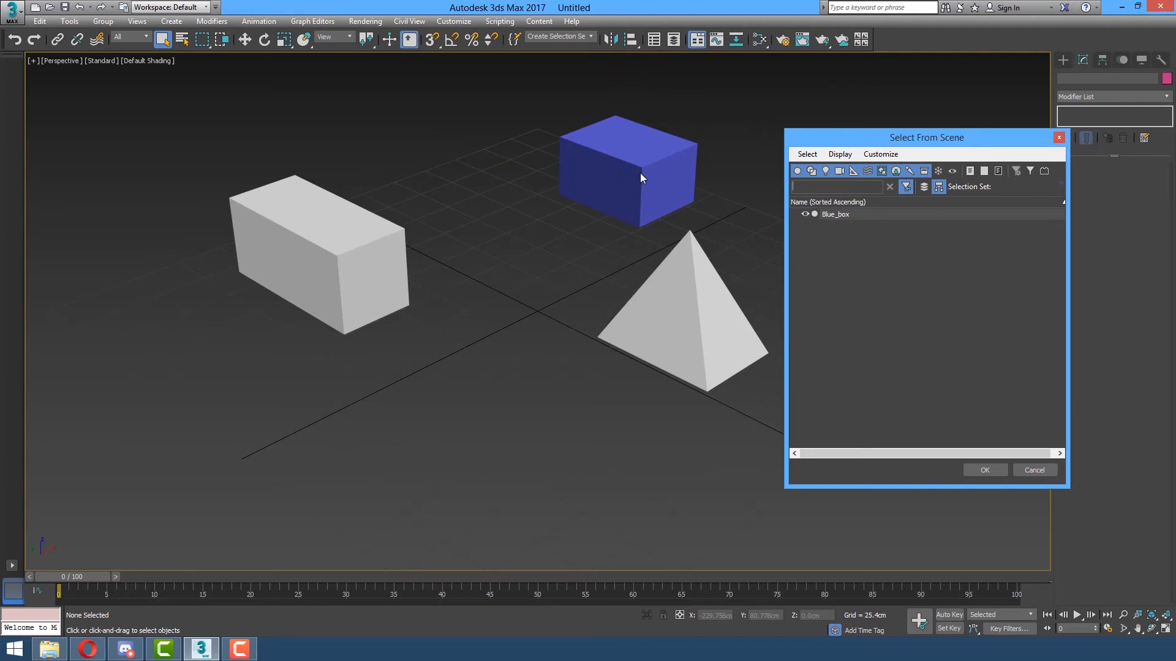
pyautogui.click(843, 216)
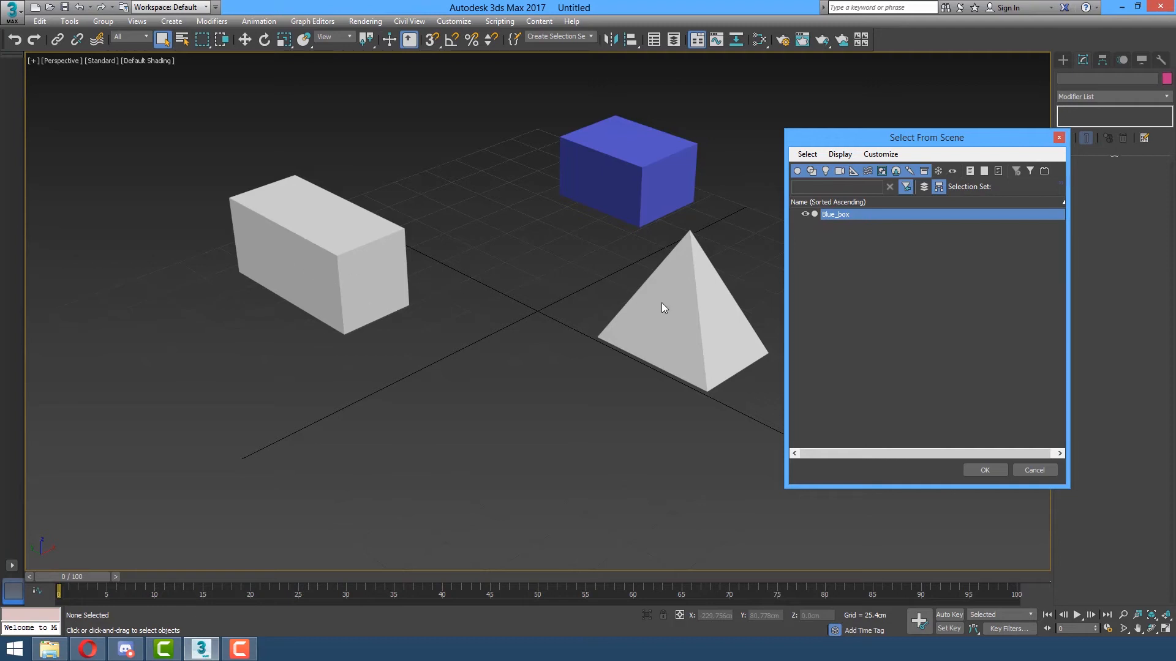
pyautogui.click(1058, 139)
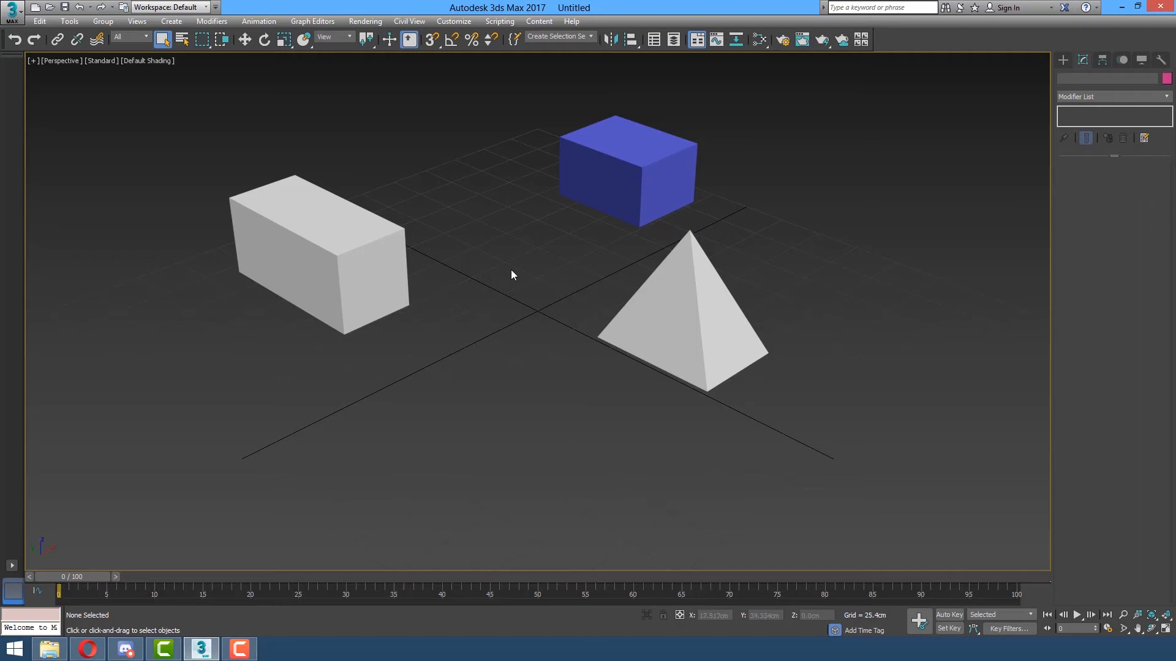
# Unfreeze all, then refreeze Green_box and Pink_Pyramid with Show Frozen in Gray off.
pyautogui.rightClick(505, 254)
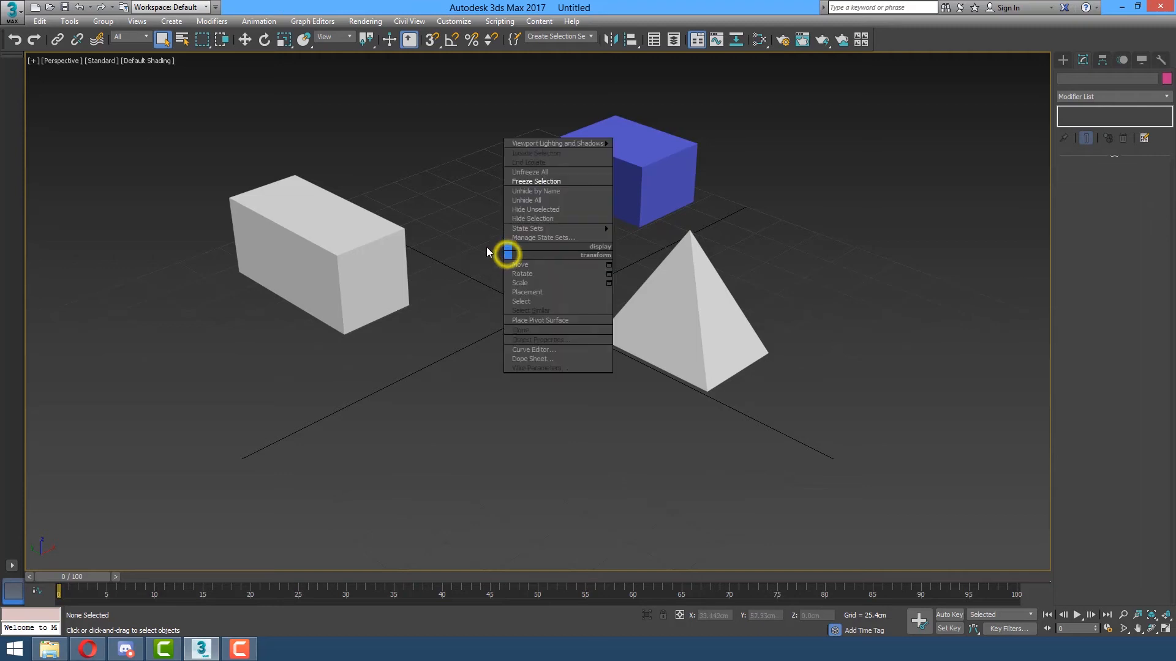
pyautogui.click(528, 173)
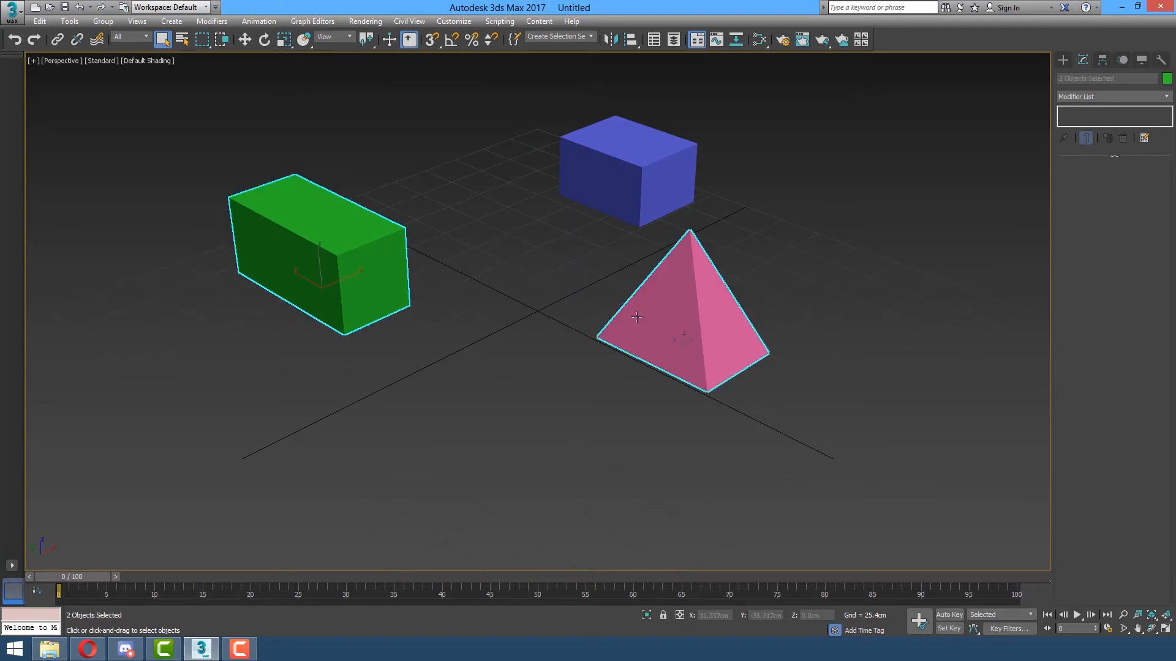
pyautogui.rightClick(534, 313)
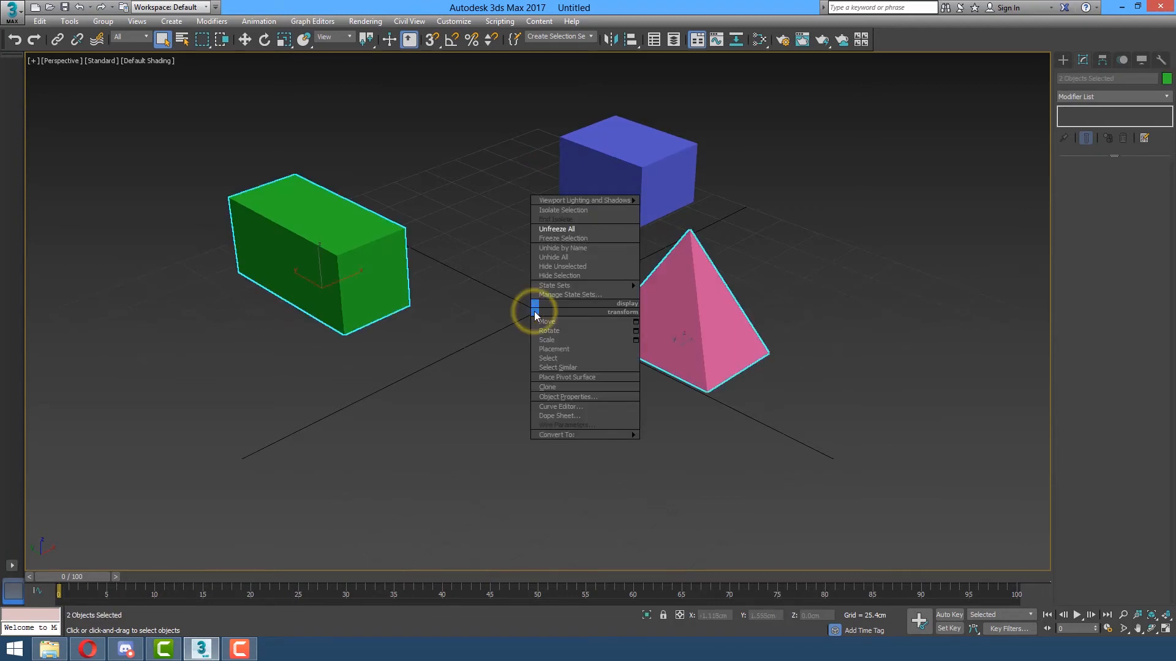
pyautogui.click(575, 399)
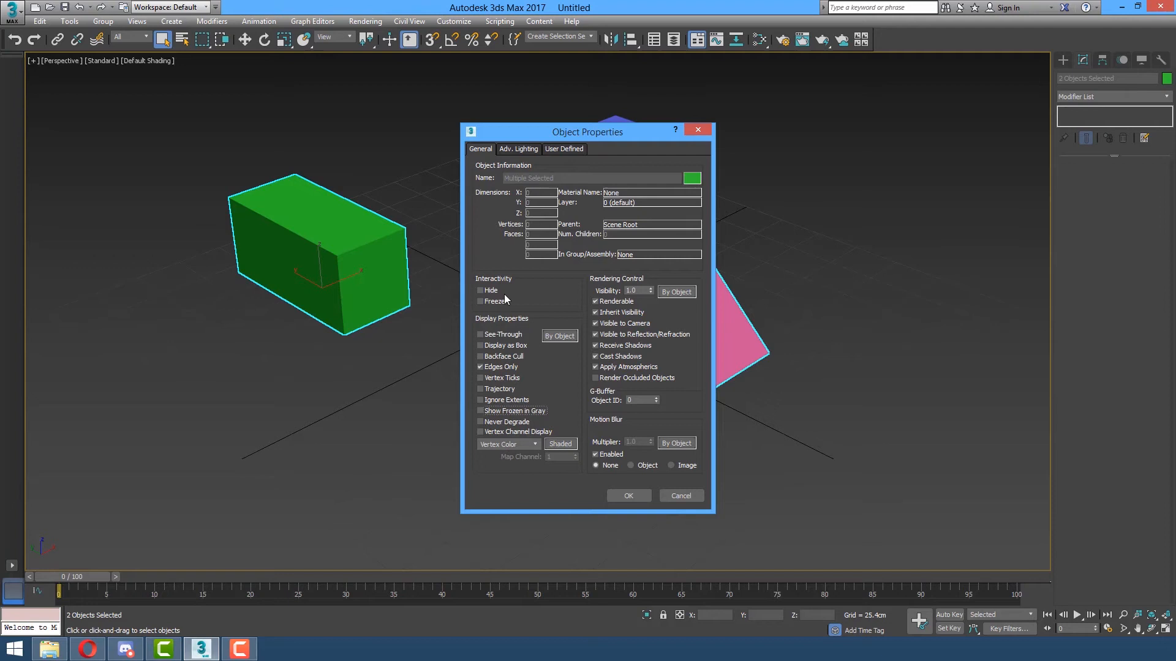
pyautogui.click(624, 493)
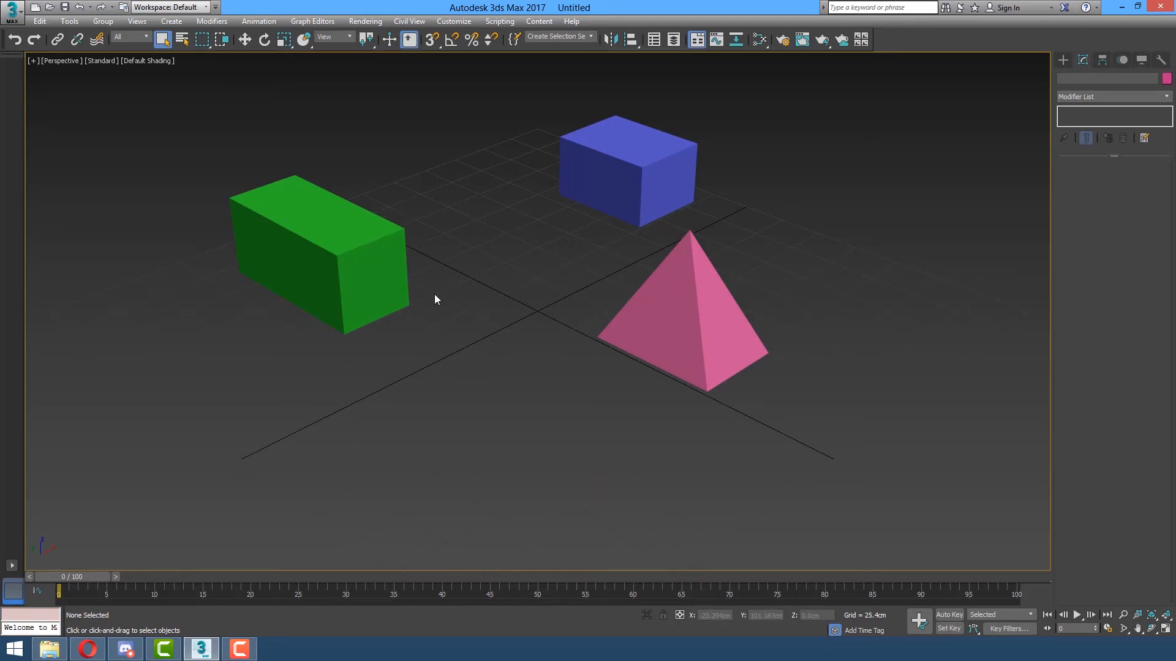
# Try selecting the frozen green box and pink pyramid in the viewport.
pyautogui.moveTo(351, 347); pyautogui.dragTo(343, 374)
pyautogui.moveTo(407, 163); pyautogui.dragTo(327, 391)
pyautogui.click(403, 264)
pyautogui.click(690, 312)
pyautogui.click(695, 330)
pyautogui.moveTo(750, 303); pyautogui.dragTo(764, 329)
pyautogui.moveTo(746, 372); pyautogui.dragTo(650, 415)
# Select Blue_box through Select From Scene (H), then bring up the viewport menu to unfreeze everything.
pyautogui.press('h')
pyautogui.click(477, 183)
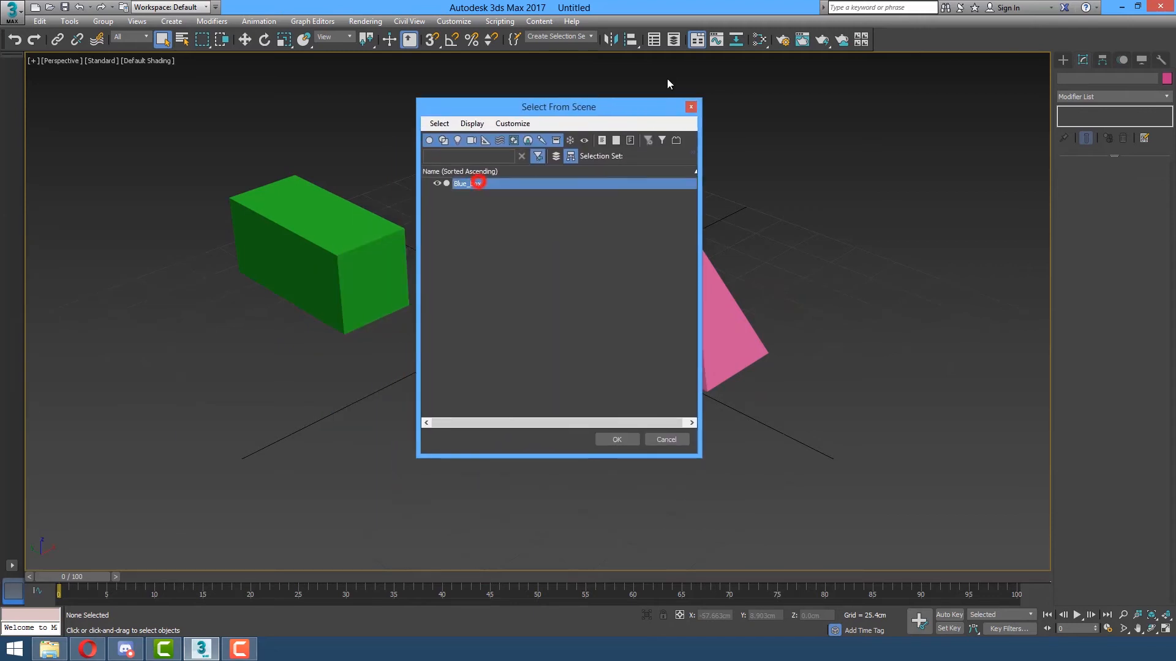
pyautogui.moveTo(604, 104); pyautogui.dragTo(876, 164)
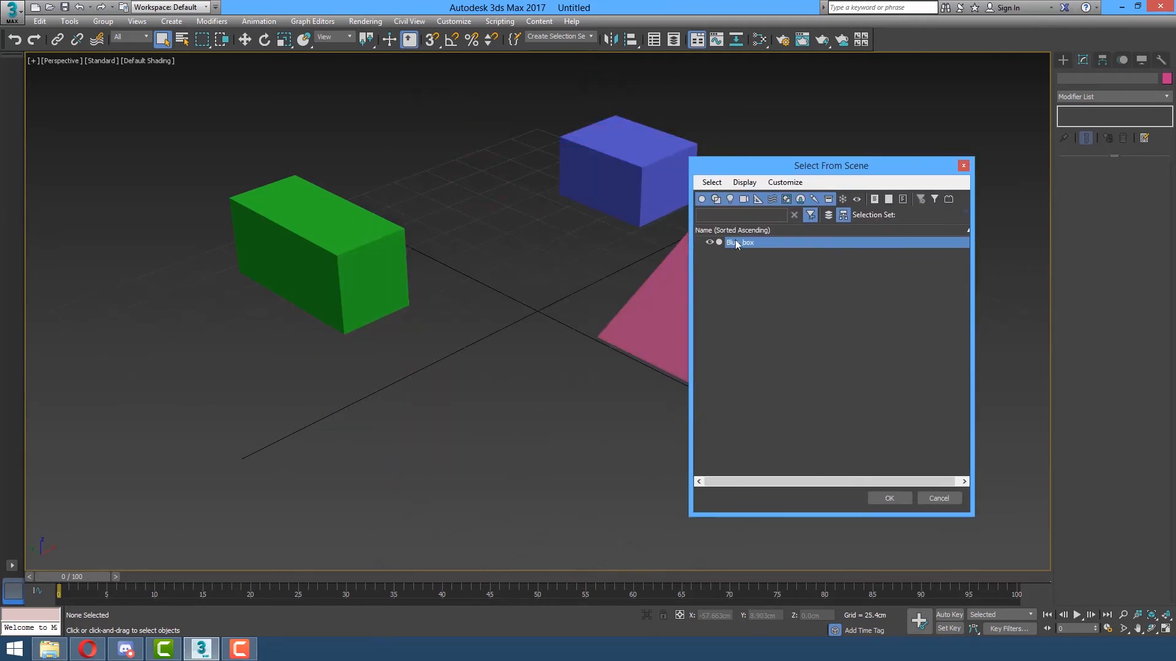
pyautogui.click(874, 498)
pyautogui.rightClick(428, 383)
pyautogui.click(413, 495)
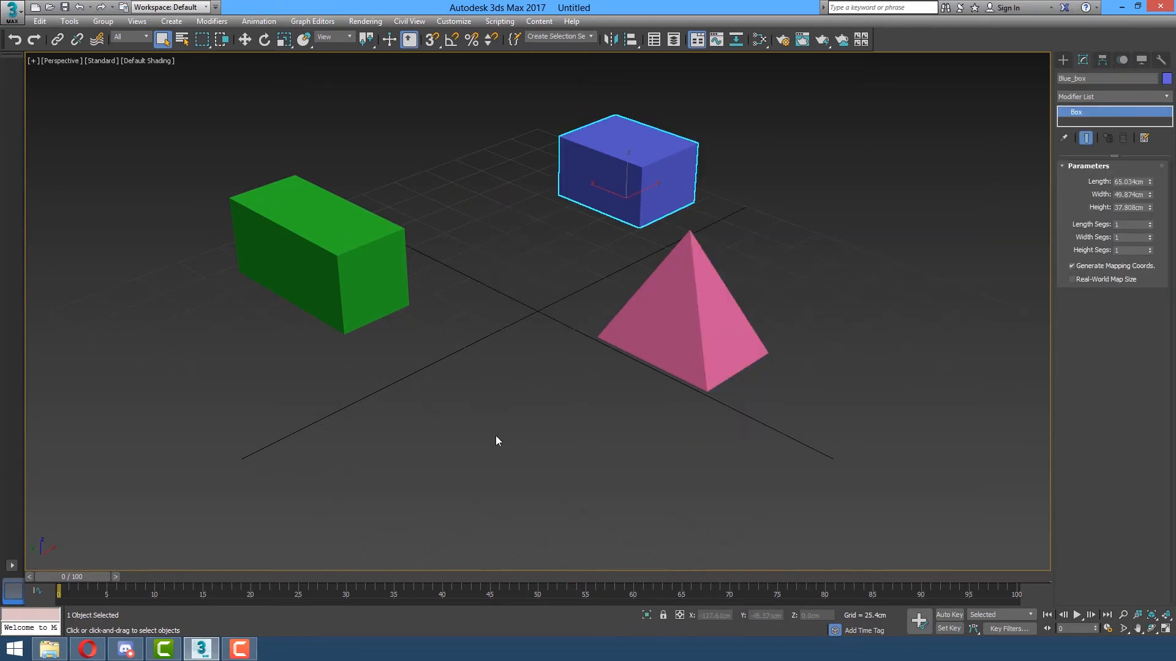
pyautogui.rightClick(493, 368)
# Review the three objects in the Scene Explorer, close it, and select the green box.
pyautogui.click(654, 41)
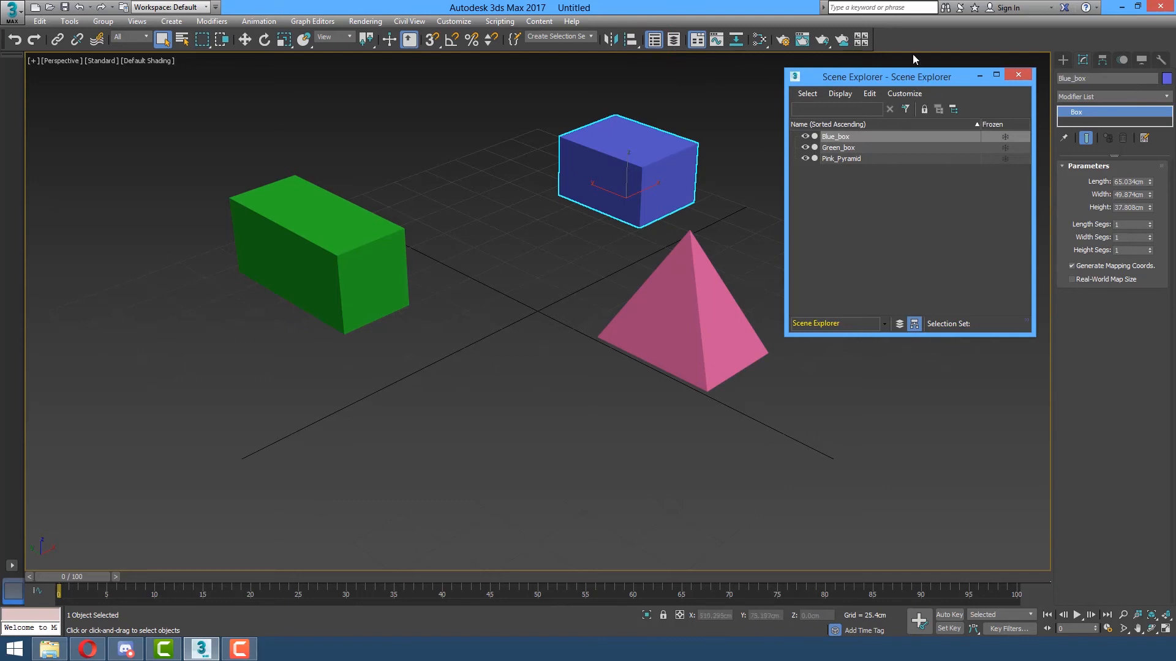
pyautogui.moveTo(908, 78); pyautogui.dragTo(904, 129)
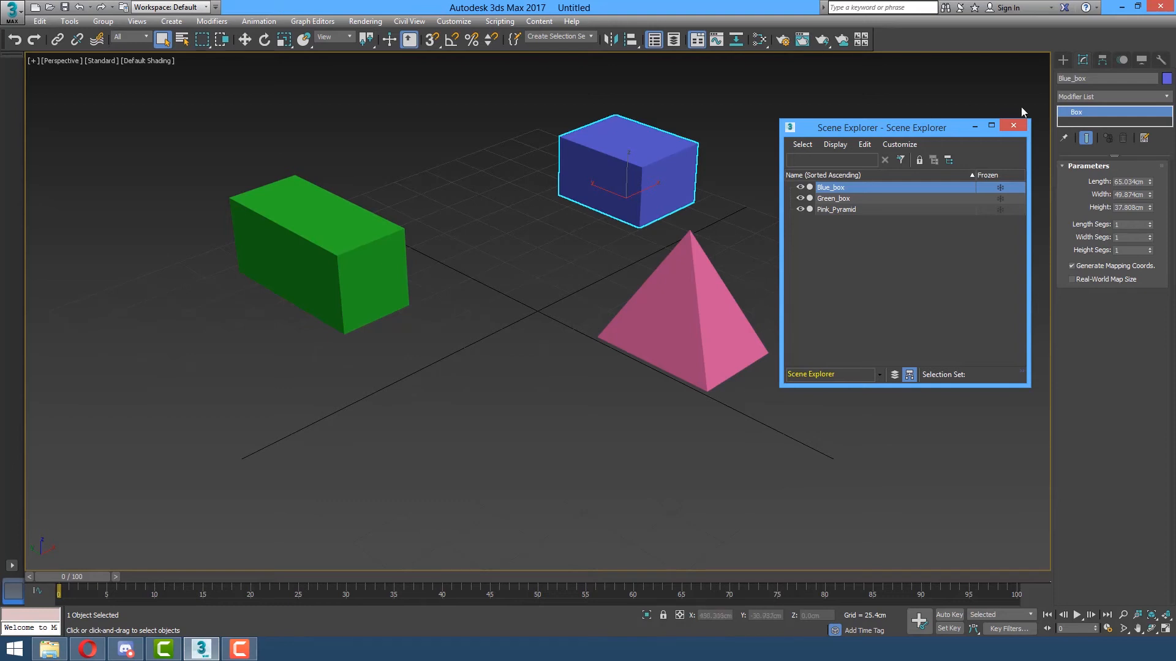
pyautogui.click(1014, 125)
pyautogui.click(359, 247)
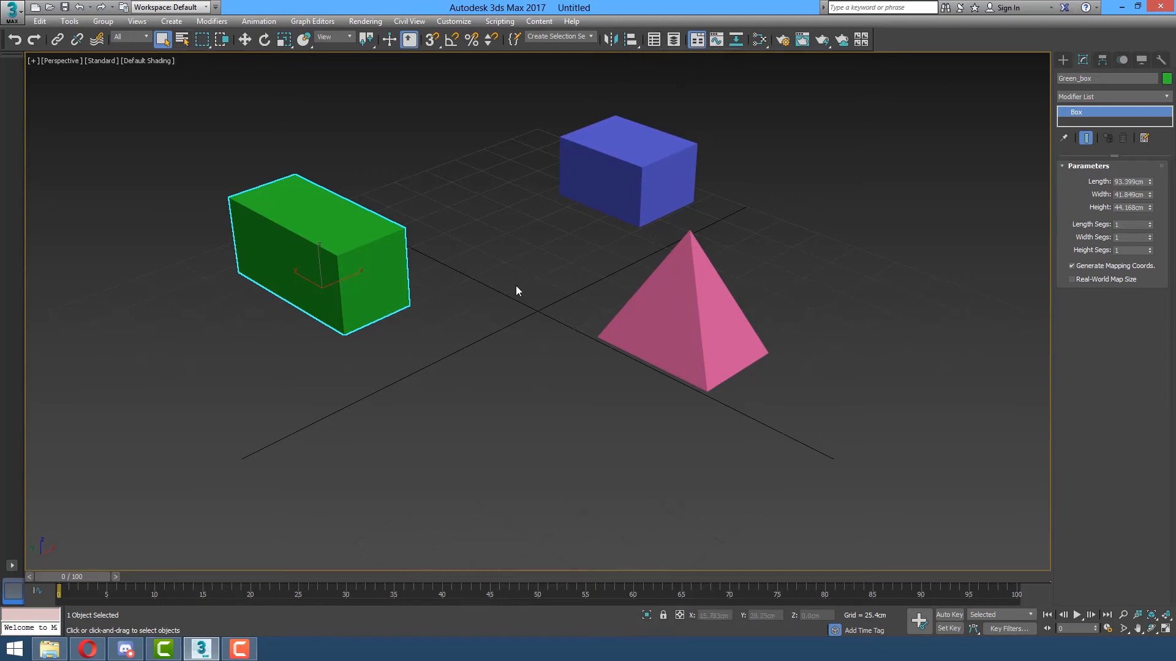
# Freeze the blue box so it turns grey.
pyautogui.click(481, 252)
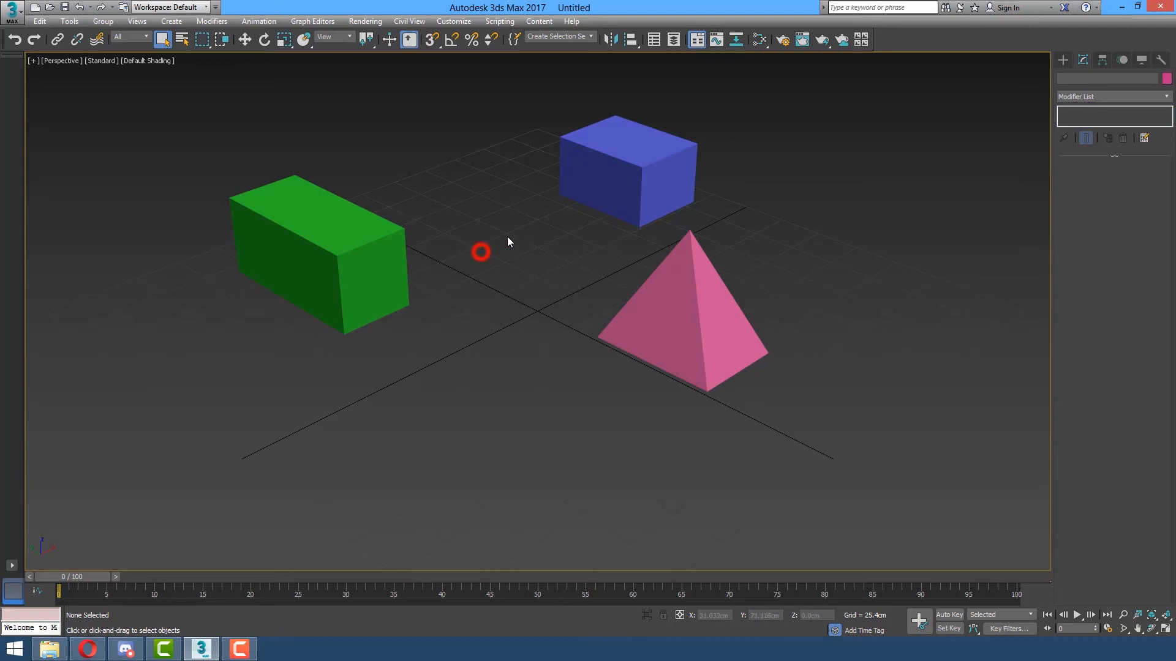
pyautogui.click(600, 176)
pyautogui.rightClick(600, 176)
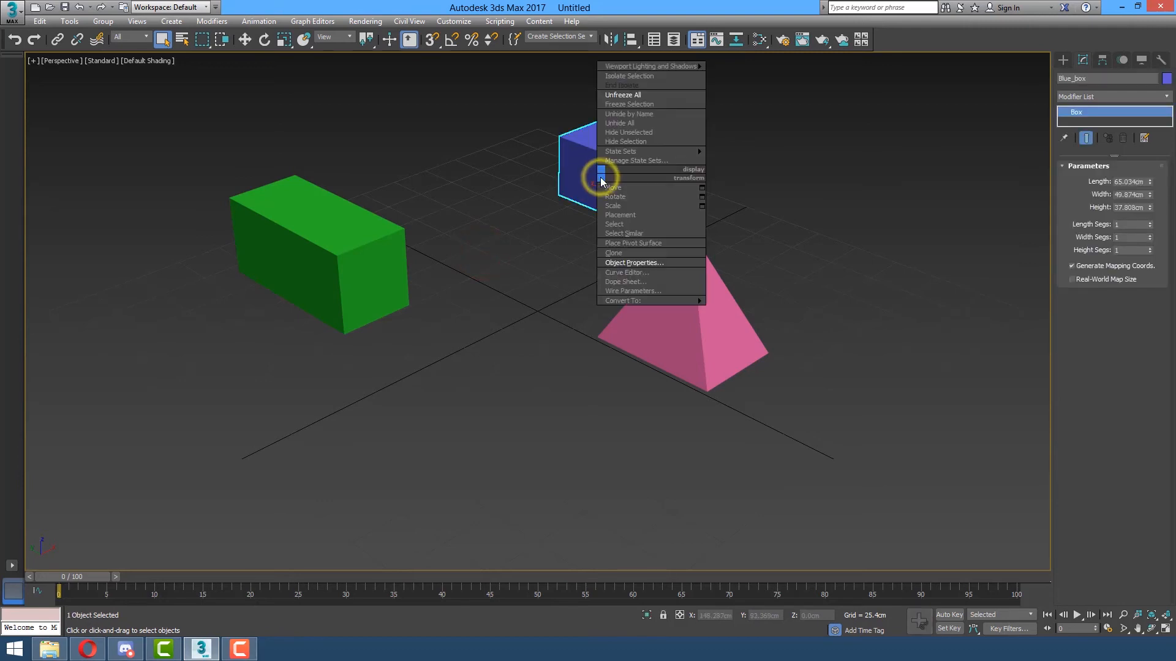
pyautogui.click(653, 106)
# Hide the pink pyramid with Hide Selection.
pyautogui.click(667, 323)
pyautogui.rightClick(668, 321)
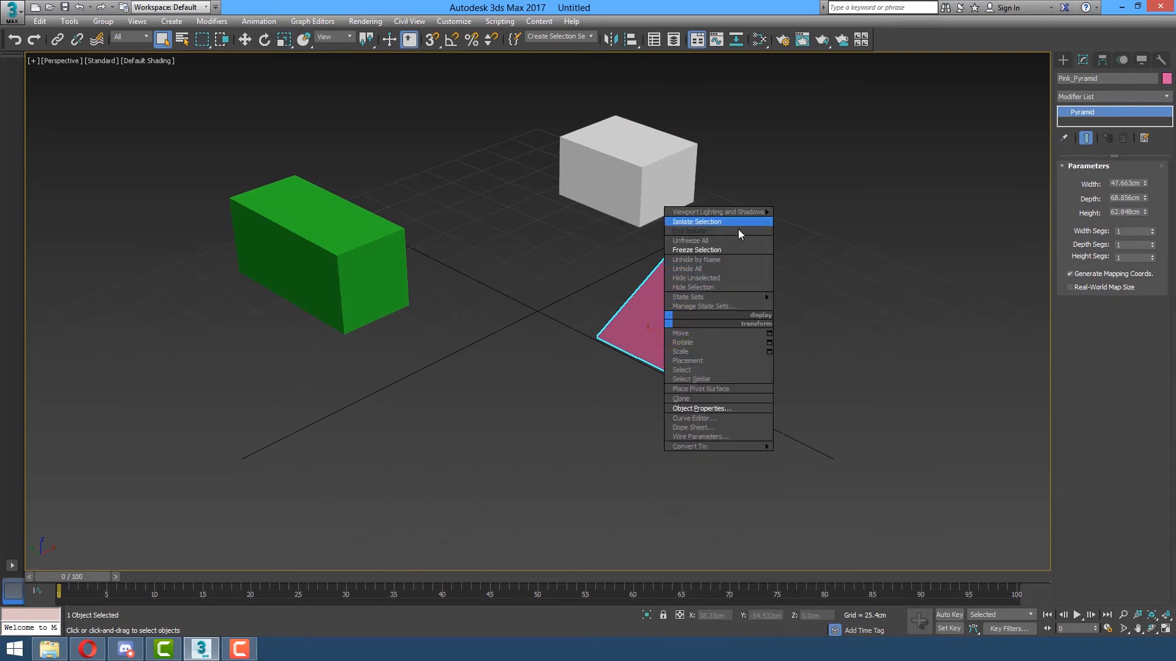
pyautogui.click(732, 287)
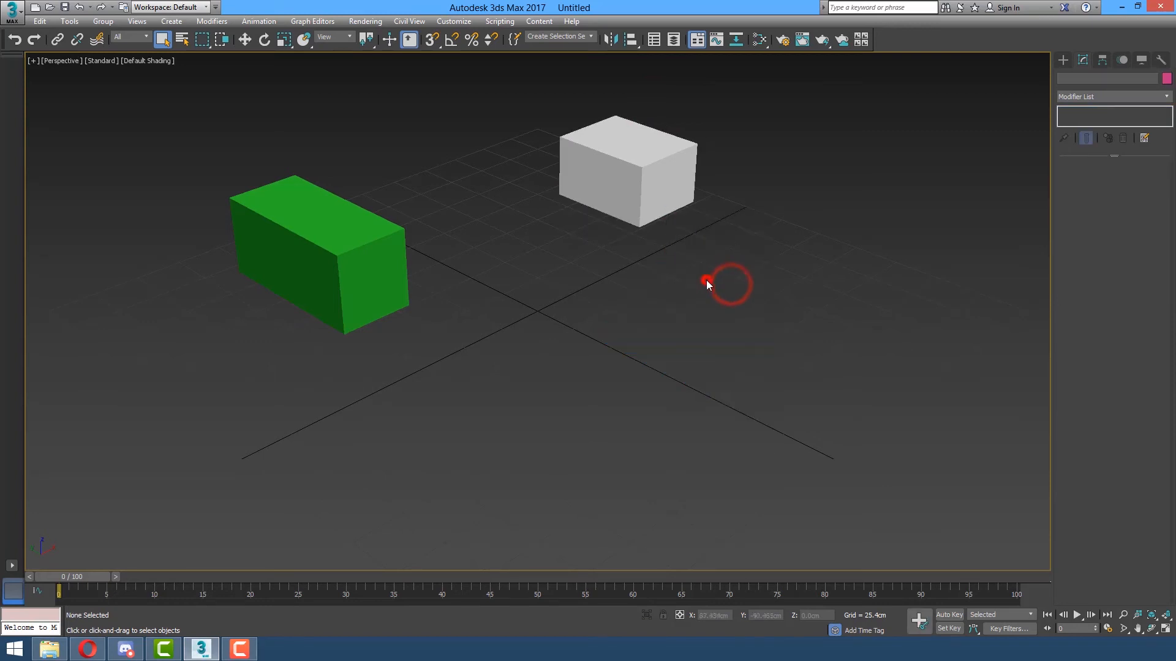
# Confirm the frozen box can't be picked and only Green_box is selectable in the object list.
pyautogui.click(361, 257)
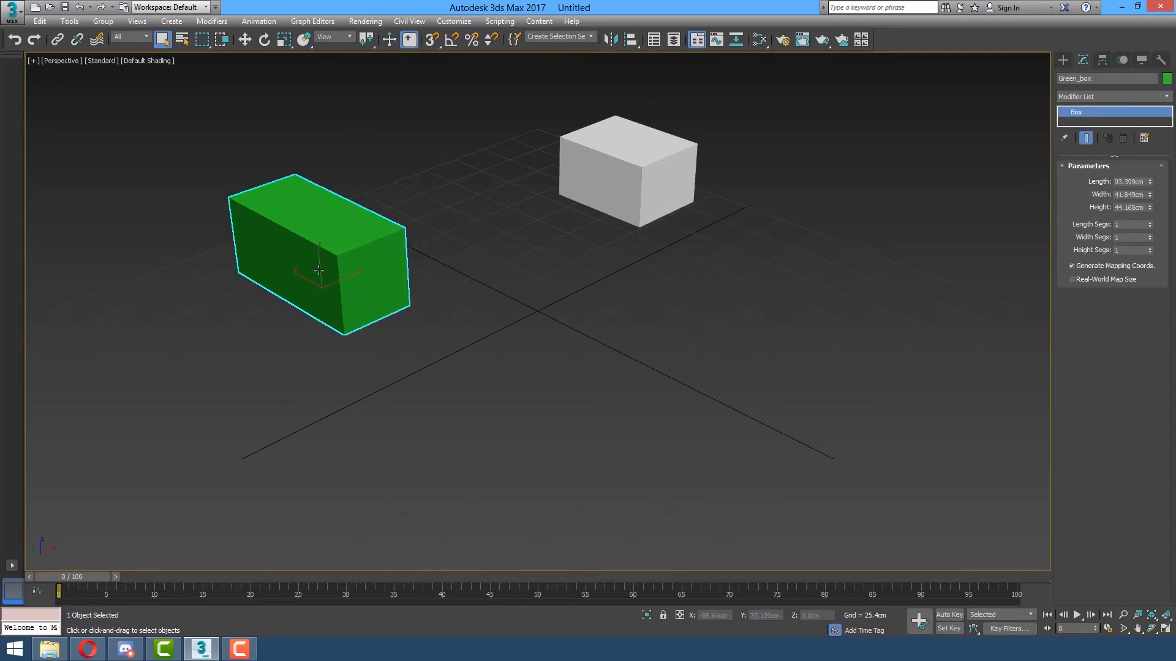
pyautogui.moveTo(532, 108); pyautogui.dragTo(549, 89)
pyautogui.moveTo(699, 402); pyautogui.dragTo(729, 447)
pyautogui.moveTo(551, 118); pyautogui.dragTo(812, 543)
pyautogui.moveTo(586, 189); pyautogui.dragTo(812, 486)
pyautogui.click(666, 357)
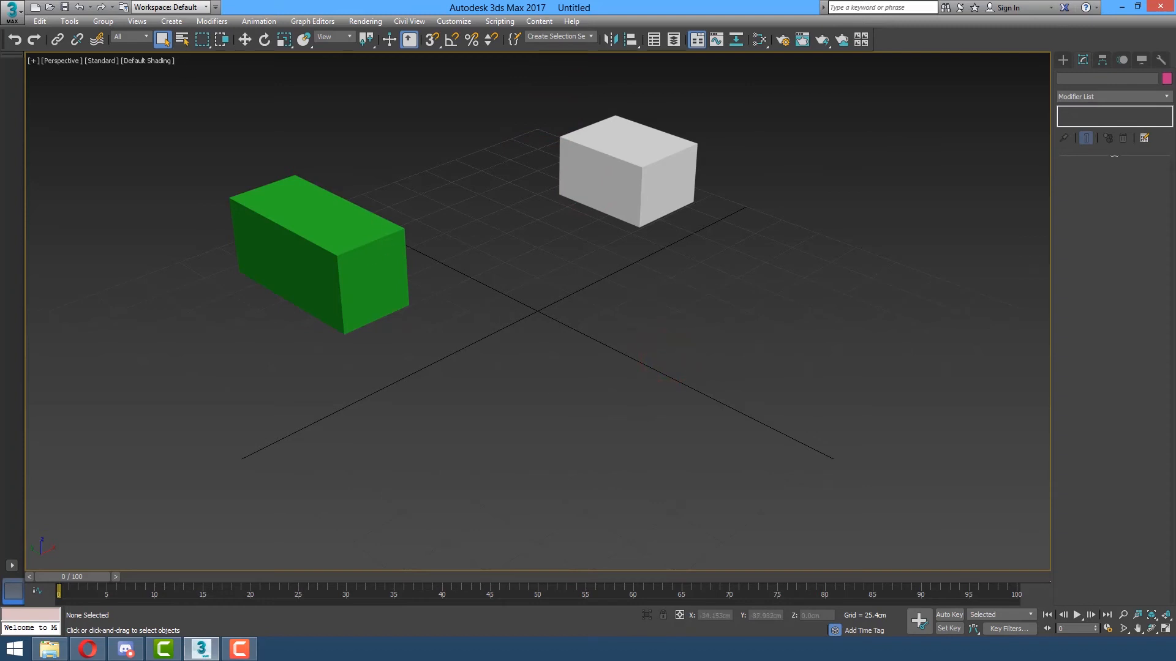
pyautogui.moveTo(620, 150); pyautogui.dragTo(891, 106)
pyautogui.click(823, 189)
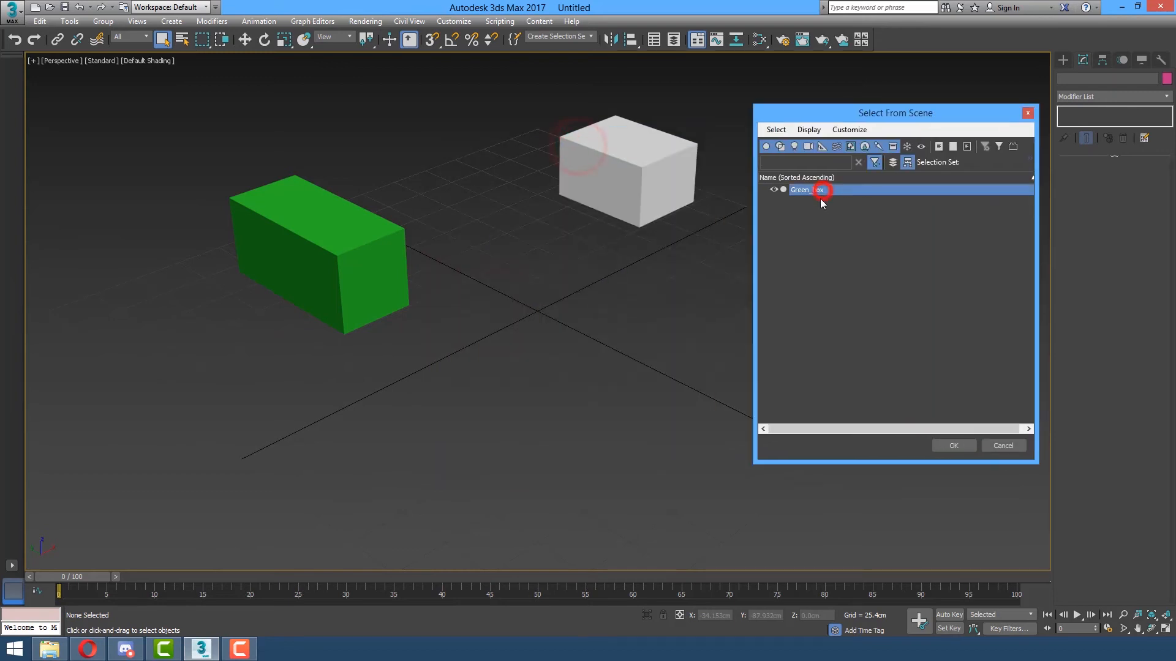
pyautogui.click(1028, 112)
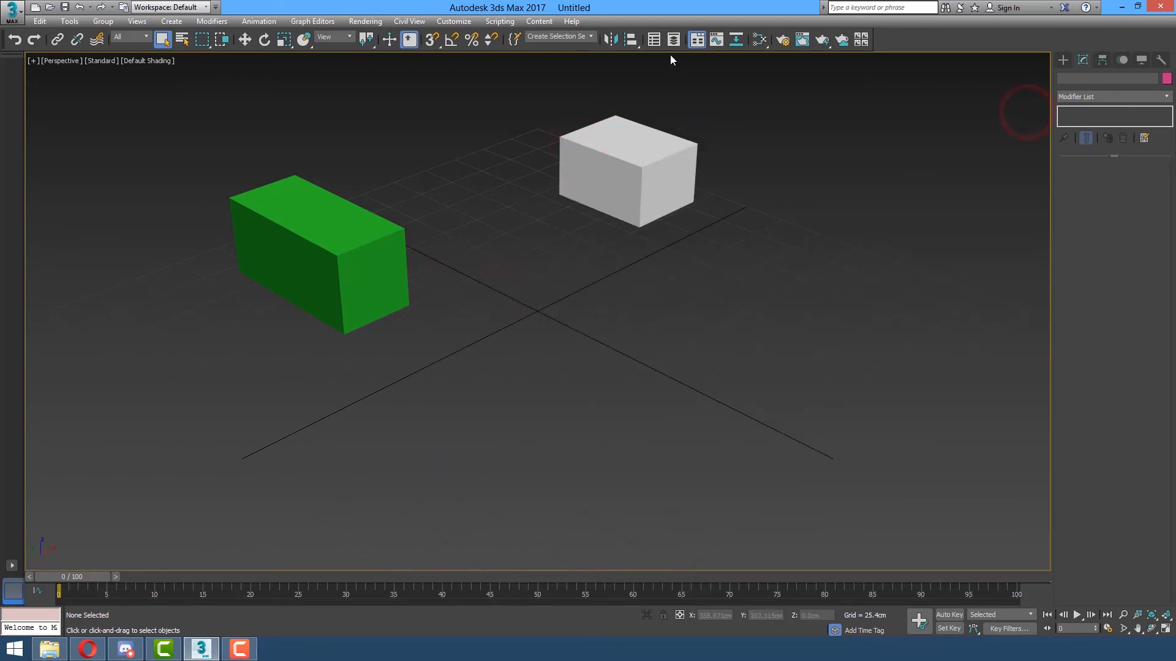
# Open the Scene Explorer and select Green_box, then Blue_box, from its list.
pyautogui.click(653, 39)
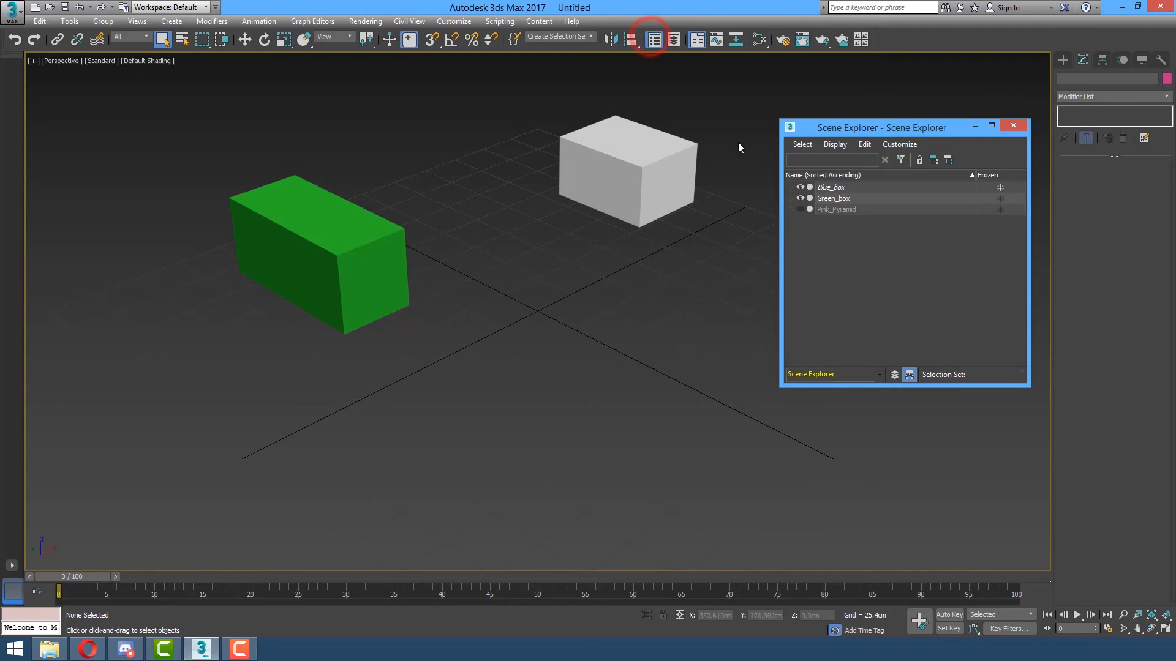
pyautogui.moveTo(879, 136); pyautogui.dragTo(595, 288)
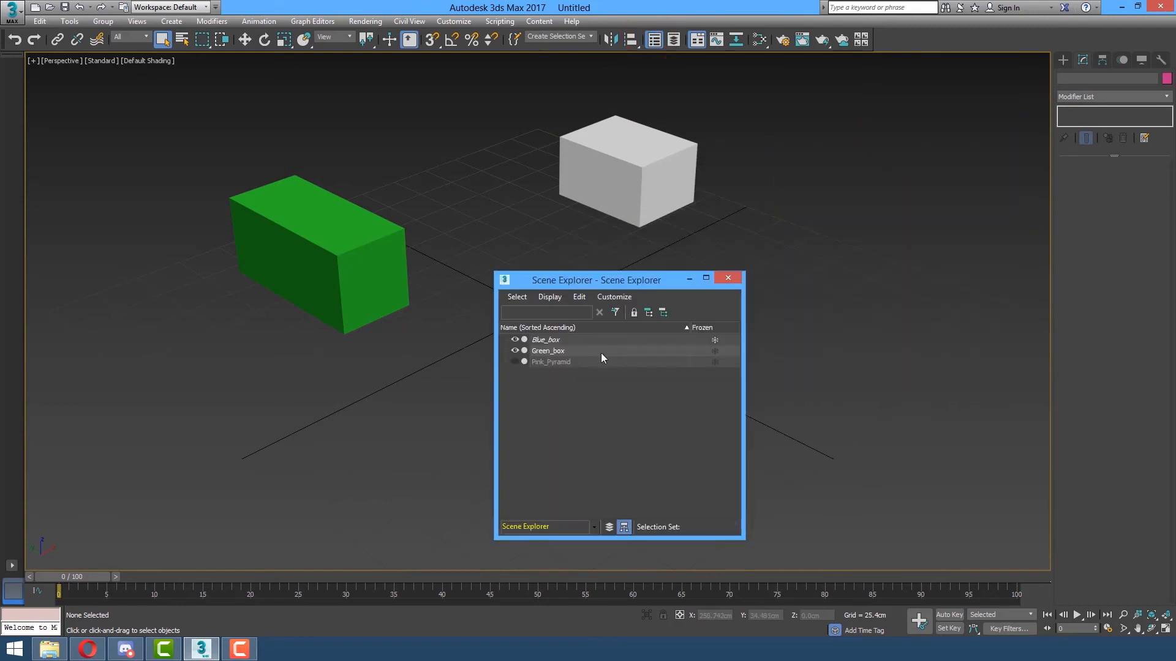
pyautogui.click(559, 351)
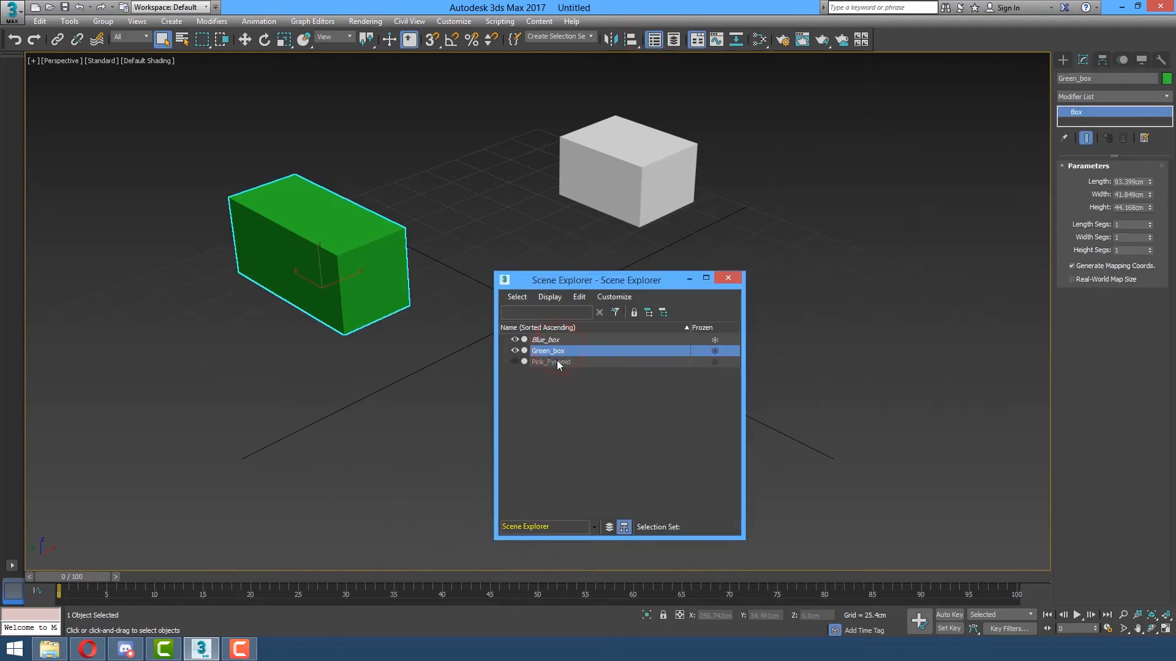
pyautogui.click(557, 363)
pyautogui.click(552, 353)
pyautogui.click(572, 340)
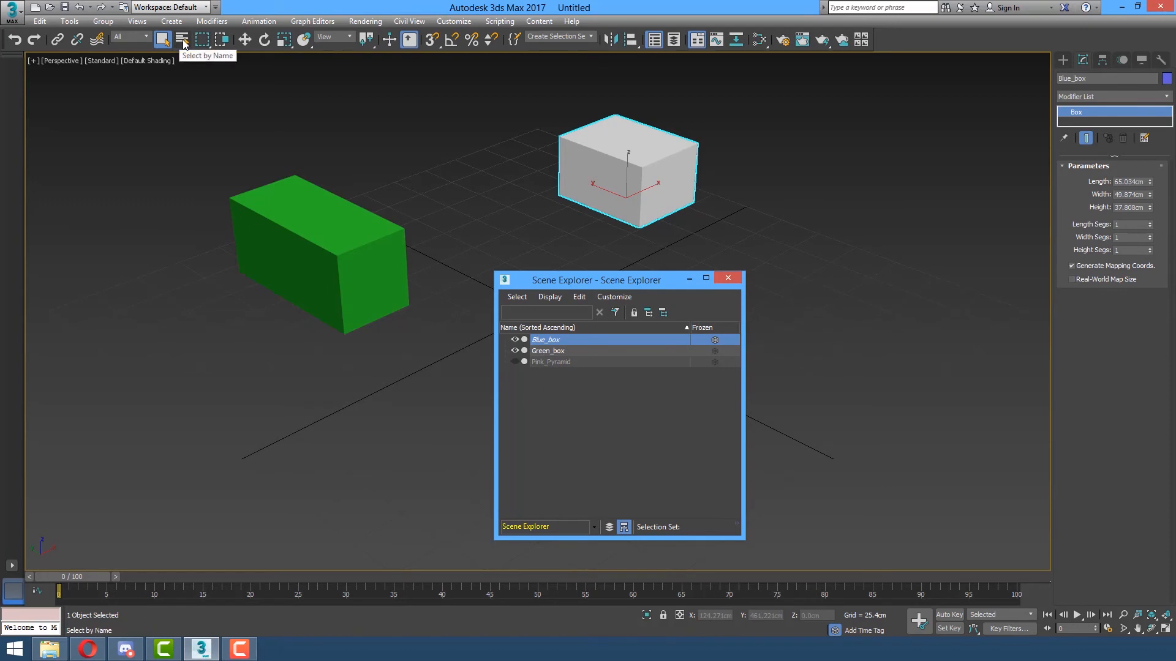
# Toggle Blue_box's freeze off and back on in the Scene Explorer.
pyautogui.moveTo(656, 283); pyautogui.dragTo(801, 237)
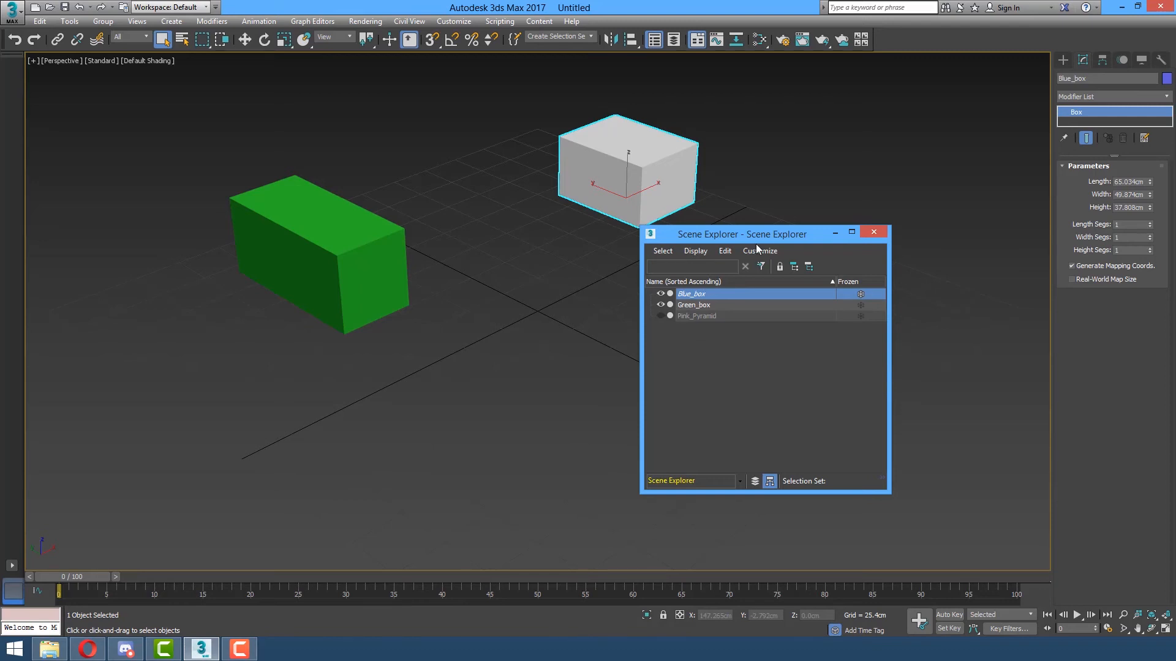
pyautogui.moveTo(770, 237); pyautogui.dragTo(561, 288)
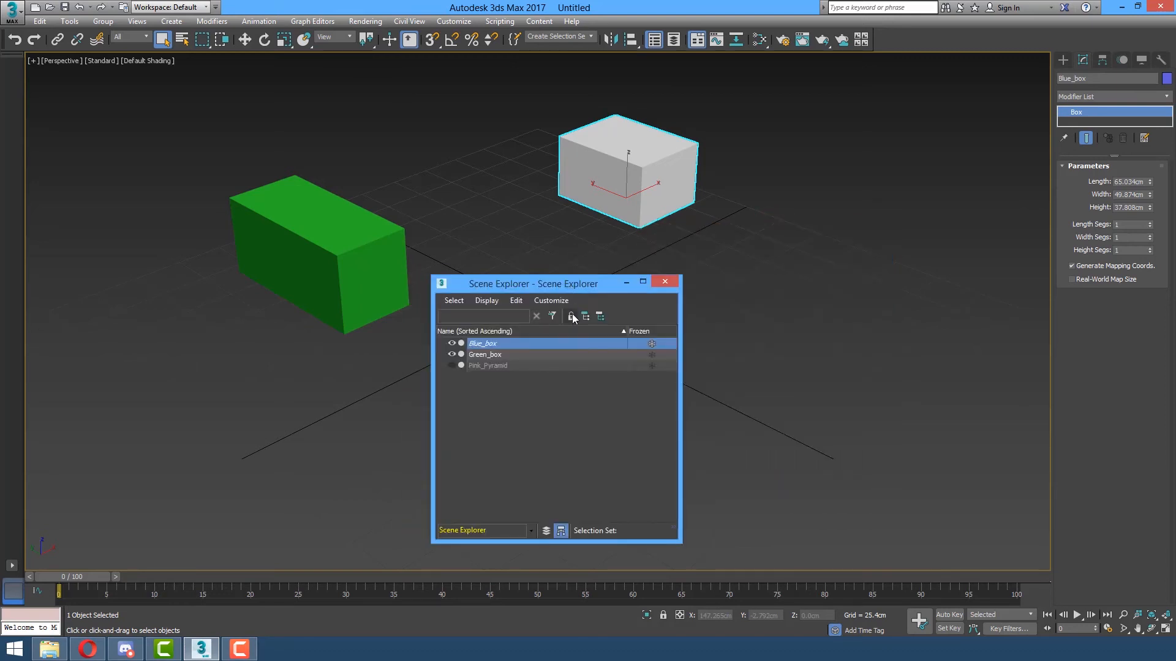
pyautogui.click(652, 345)
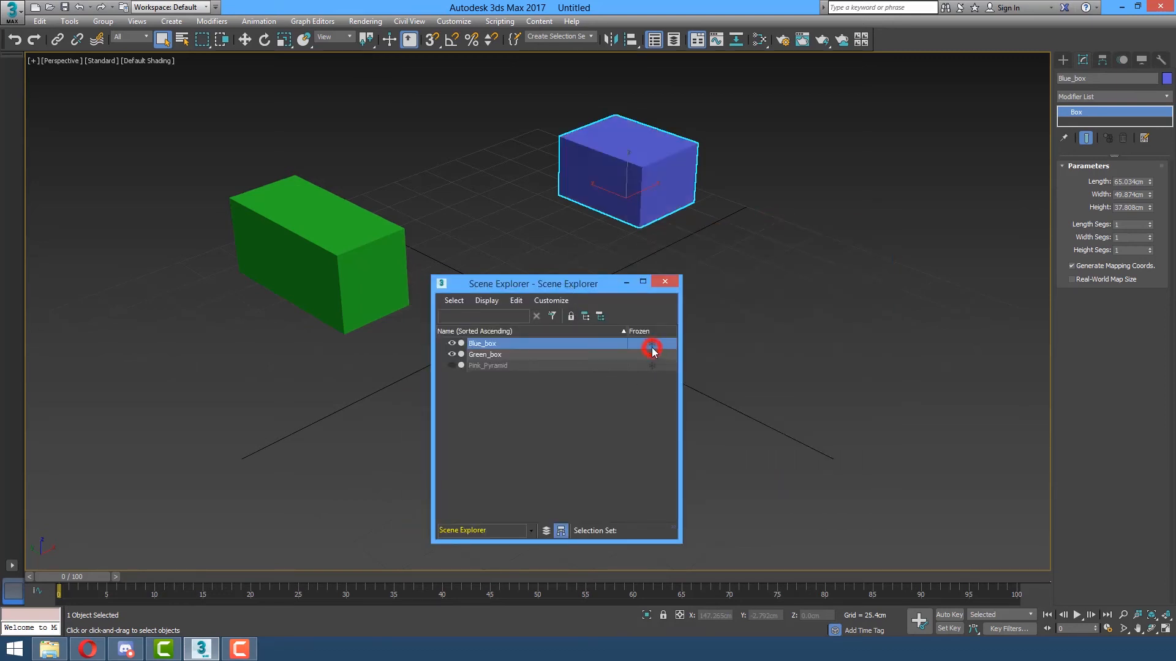
pyautogui.click(652, 346)
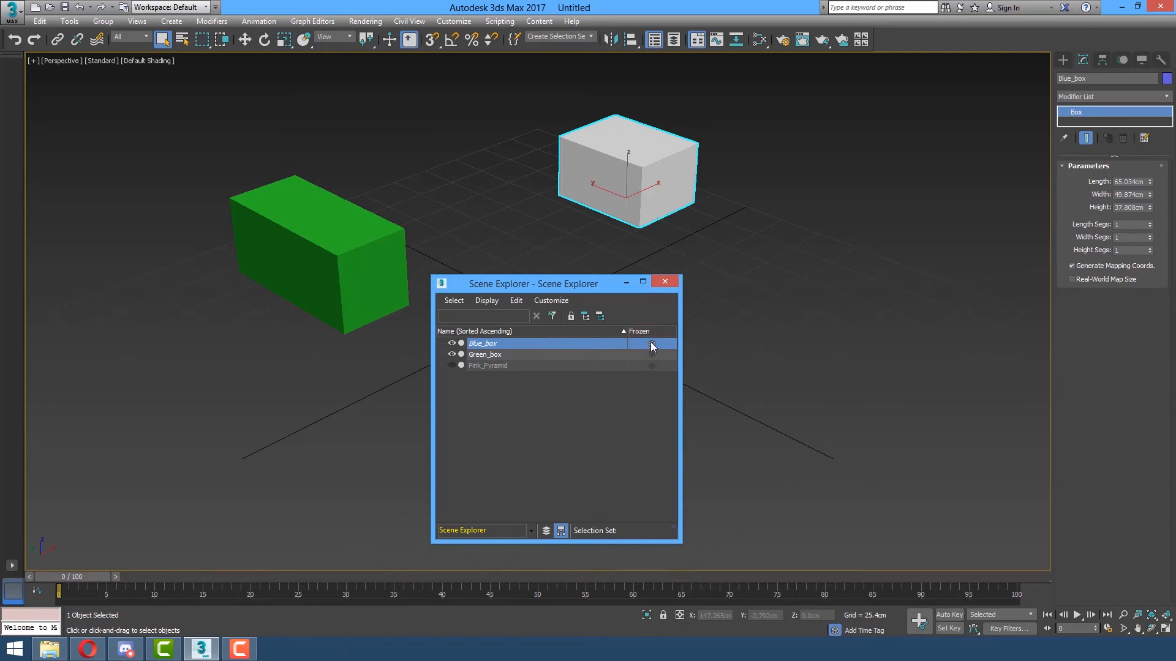
# Unhide Pink_Pyramid with its eye icon and close the Scene Explorer.
pyautogui.moveTo(602, 284); pyautogui.dragTo(933, 137)
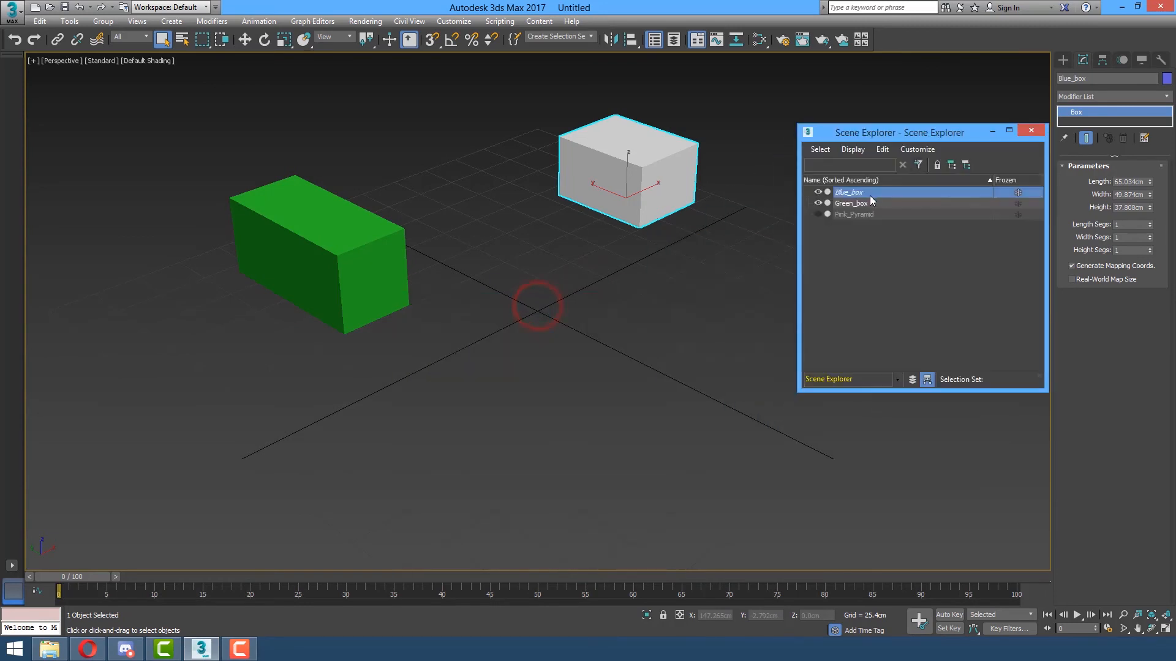
pyautogui.click(818, 215)
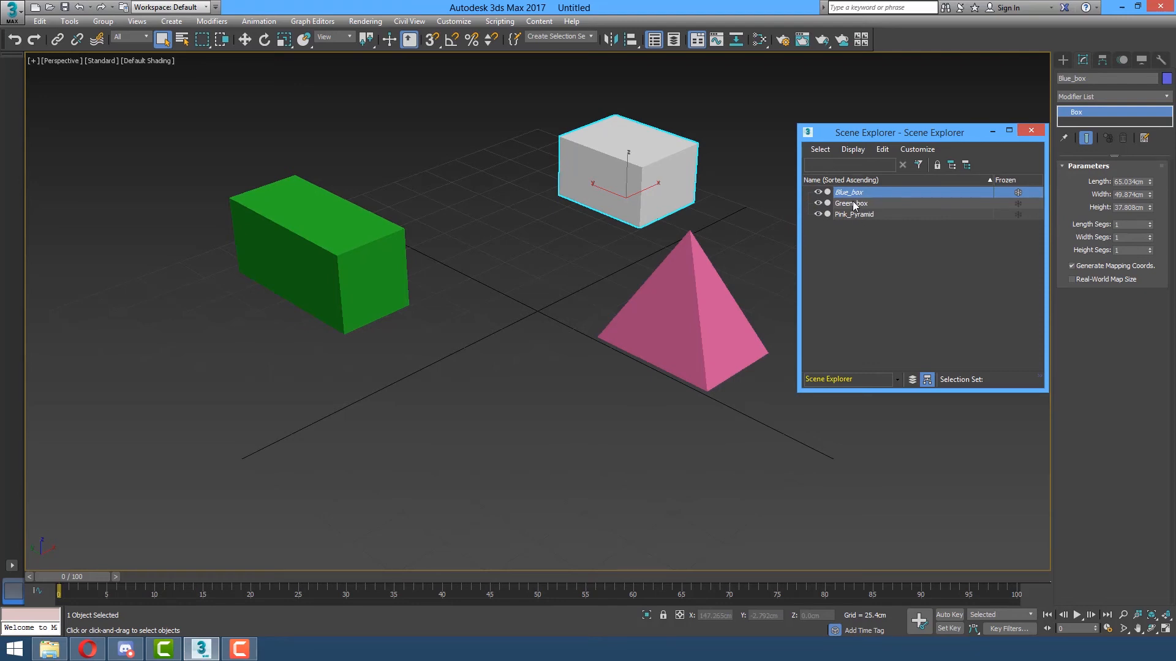
pyautogui.moveTo(887, 131); pyautogui.dragTo(858, 143)
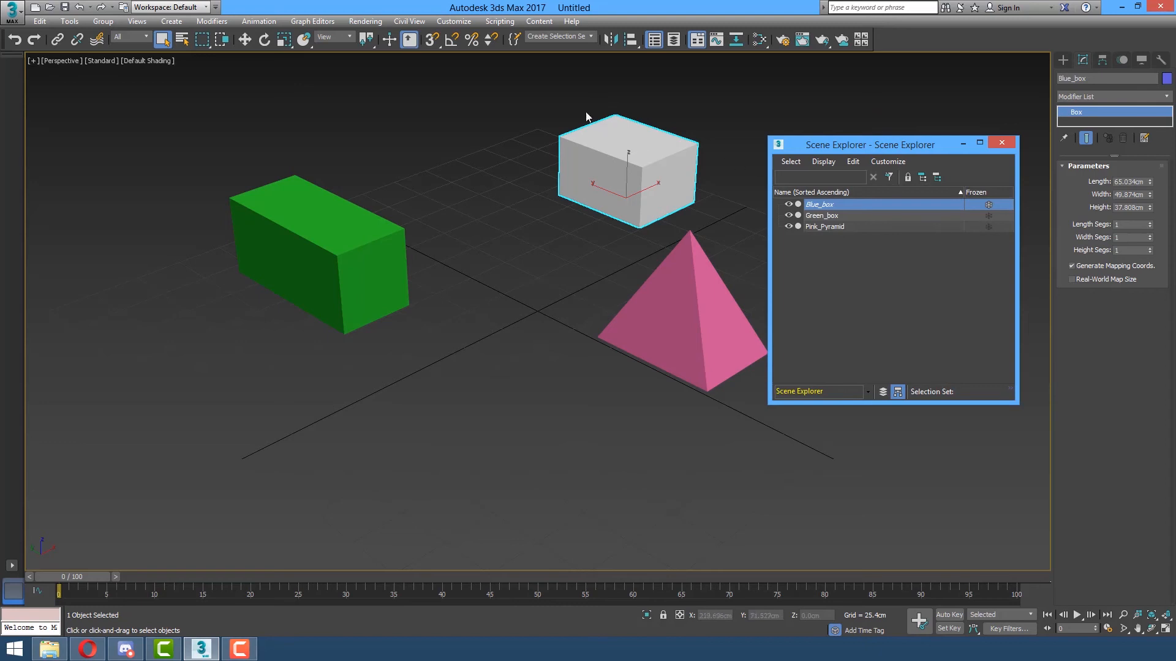
pyautogui.click(182, 44)
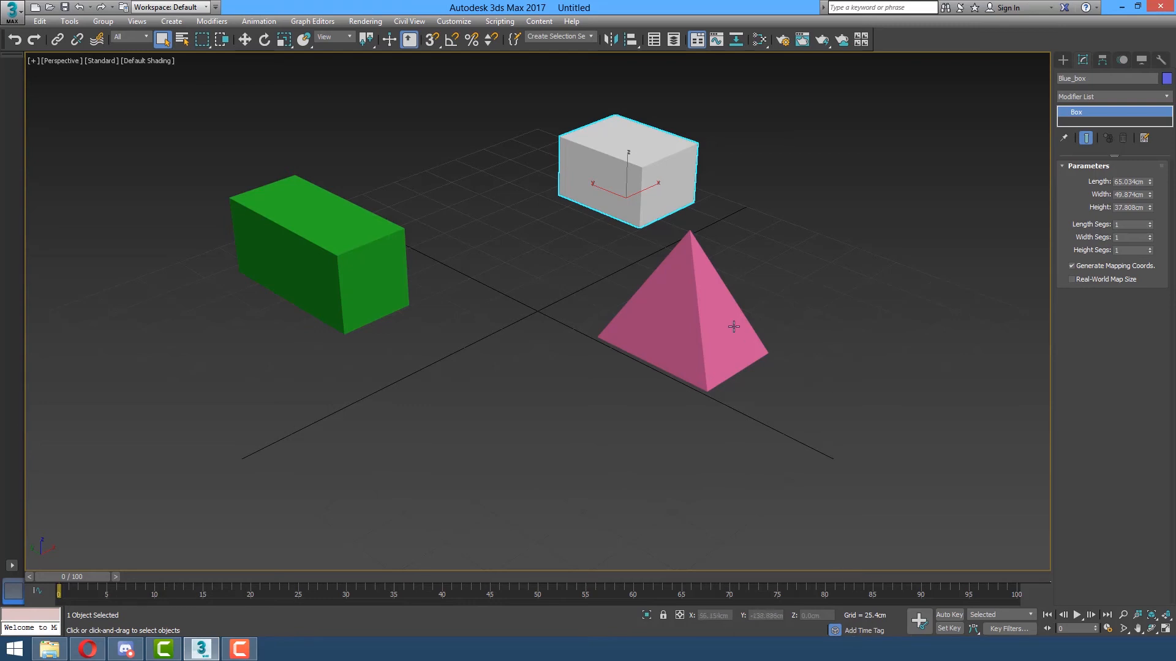
# Unhide all objects and make the box show its blue colour again.
pyautogui.rightClick(768, 181)
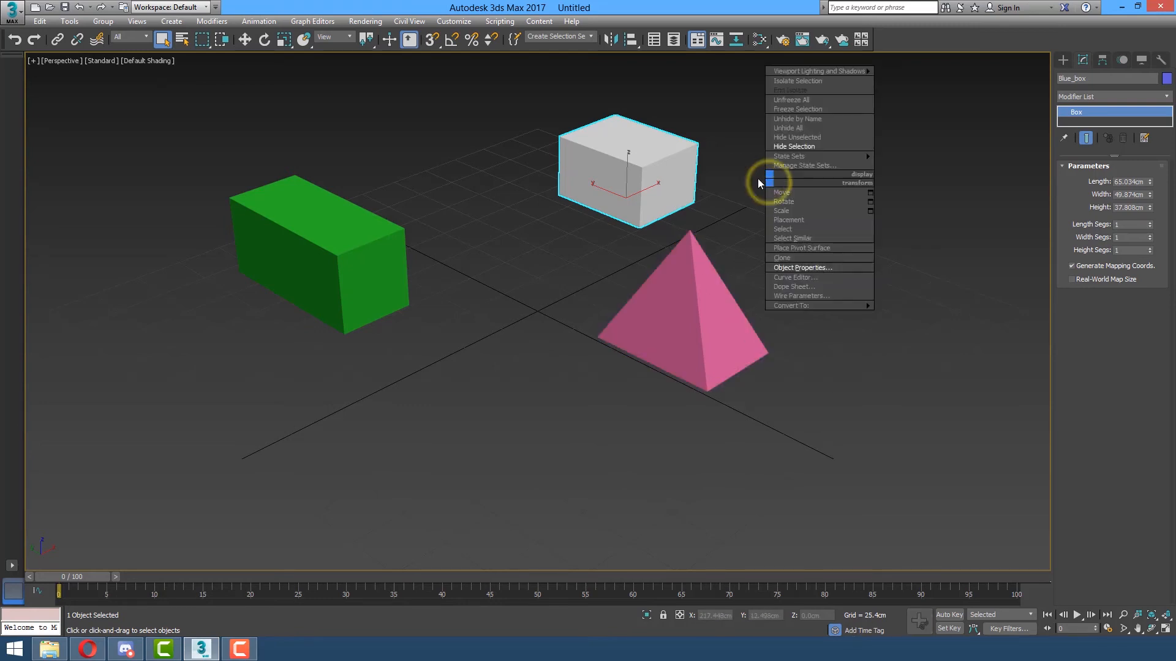
pyautogui.click(805, 126)
pyautogui.rightClick(817, 163)
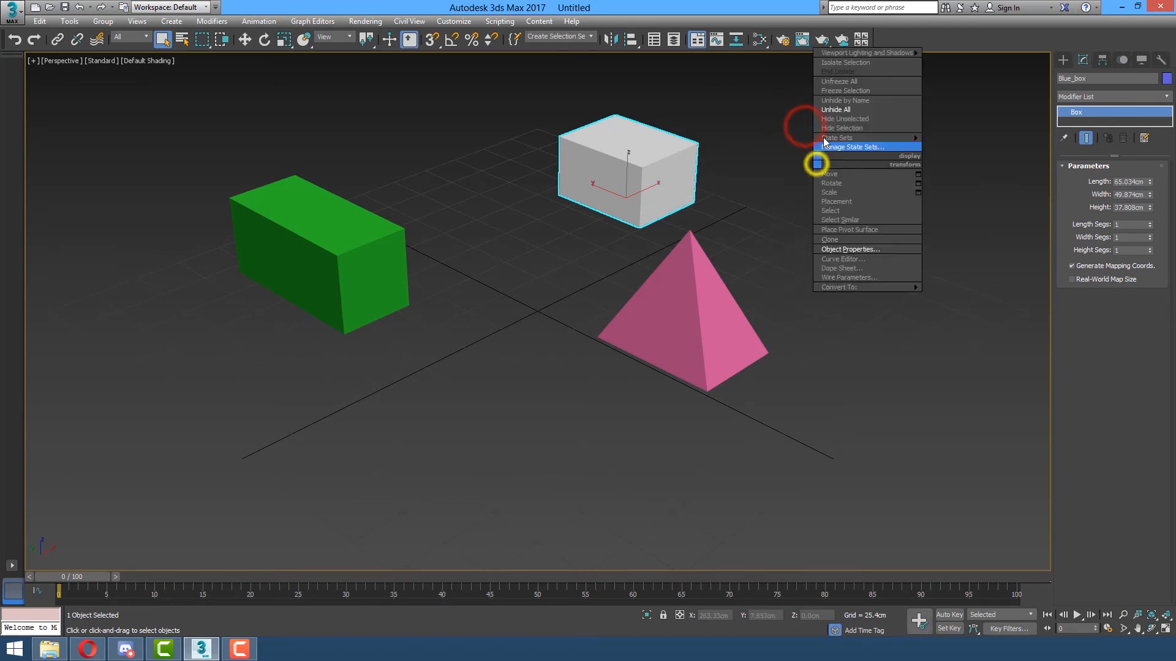
pyautogui.click(851, 82)
# Select Green_box, then Blue_box, ending with Pink_Pyramid selected.
pyautogui.click(770, 231)
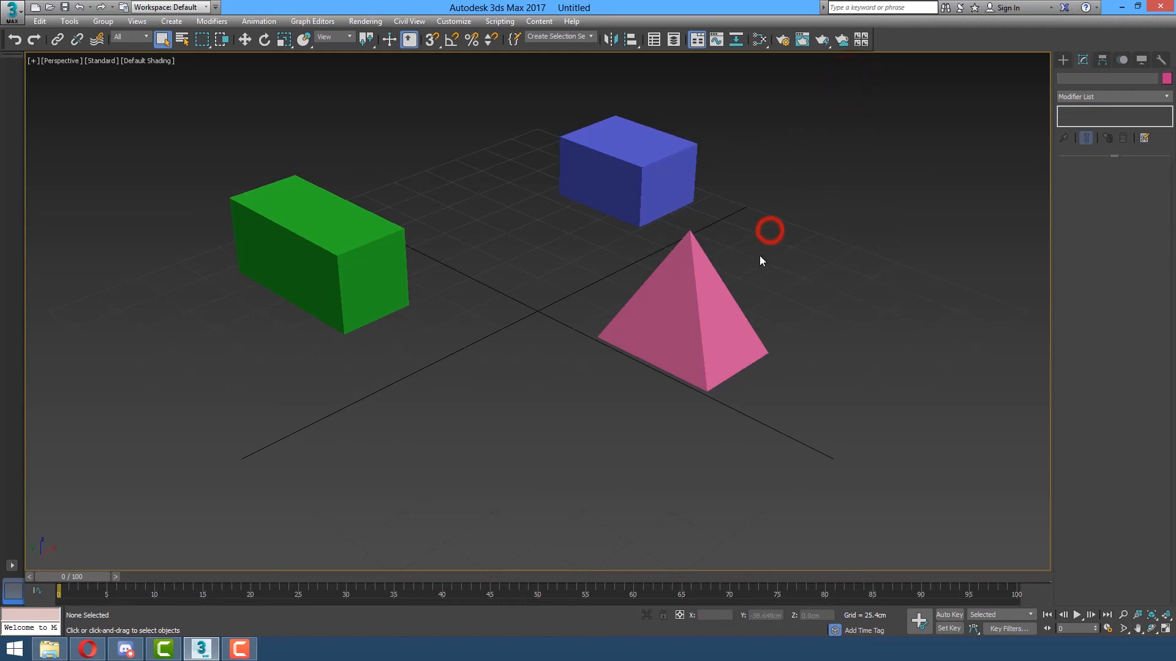
pyautogui.click(382, 291)
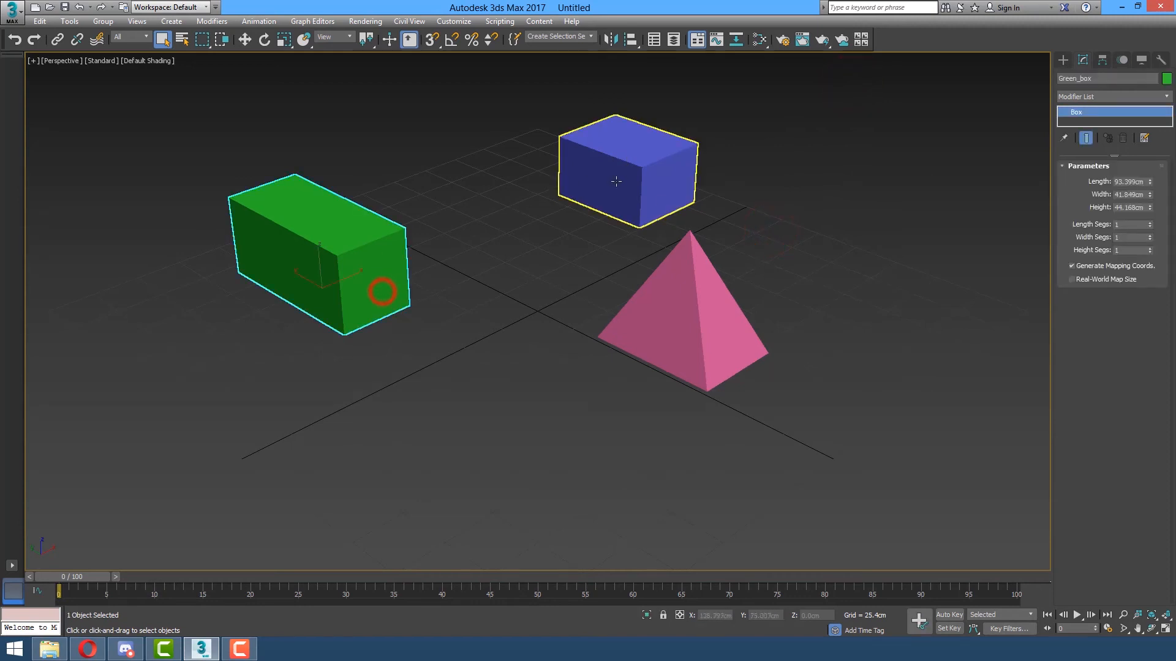
pyautogui.click(619, 179)
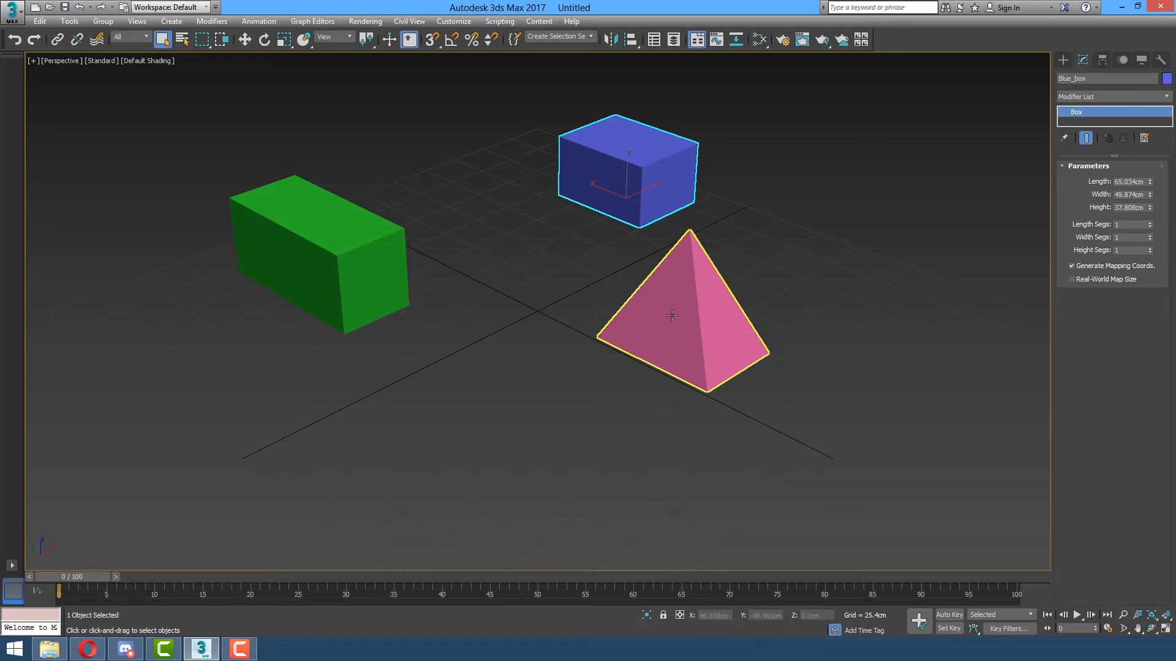
pyautogui.click(672, 315)
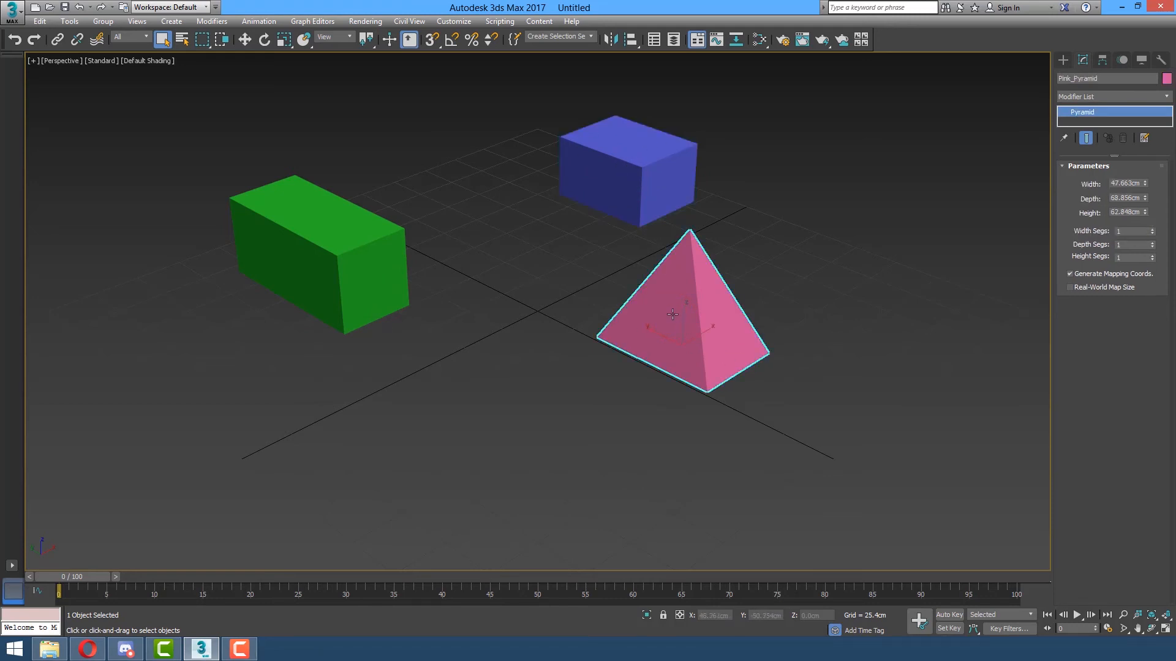
# Isolate Pink_Pyramid with the status-bar toggle, then Unhide All to restore both boxes.
pyautogui.click(647, 616)
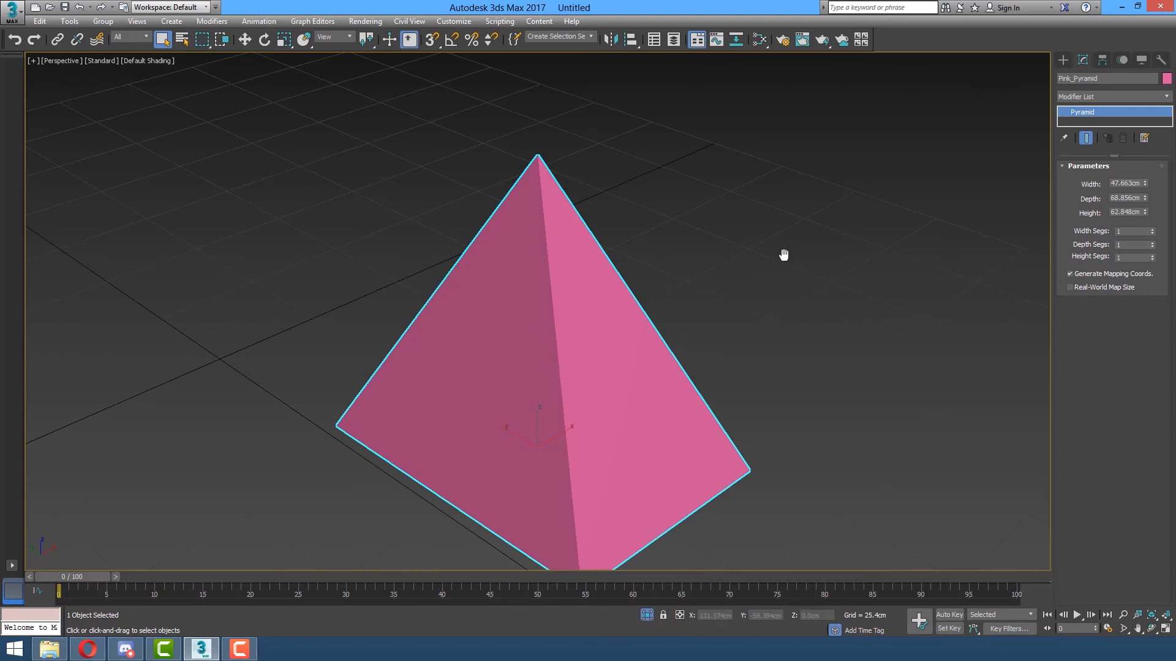
pyautogui.scroll(-6, 786, 255)
pyautogui.scroll(3, 783, 243)
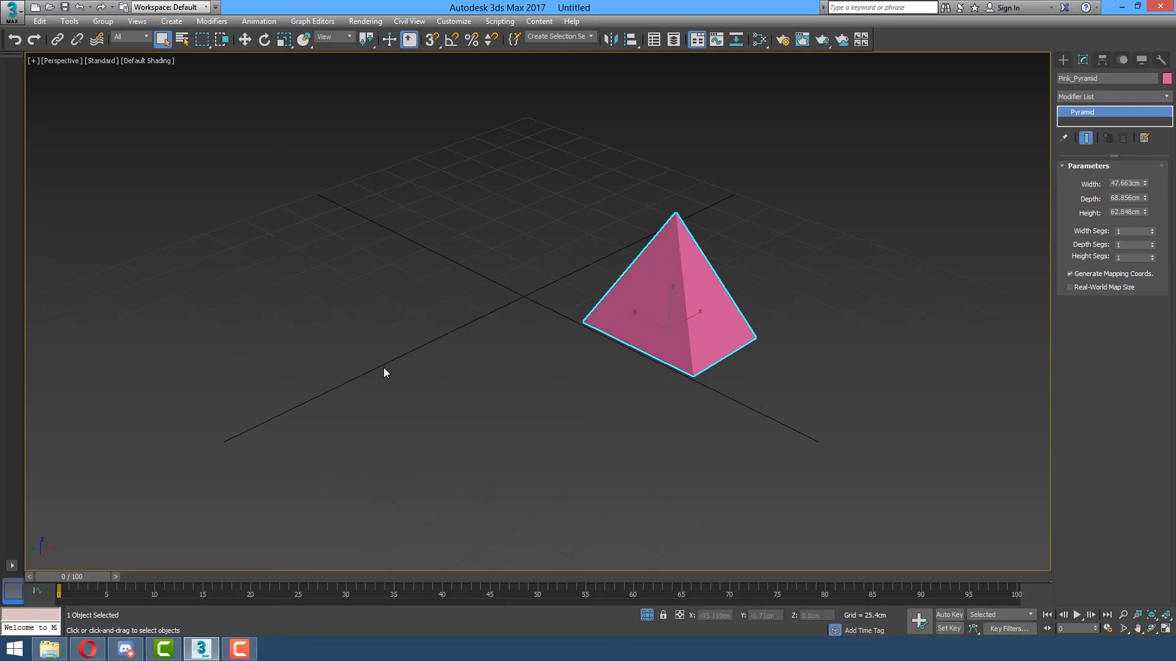
pyautogui.click(645, 616)
pyautogui.click(645, 616)
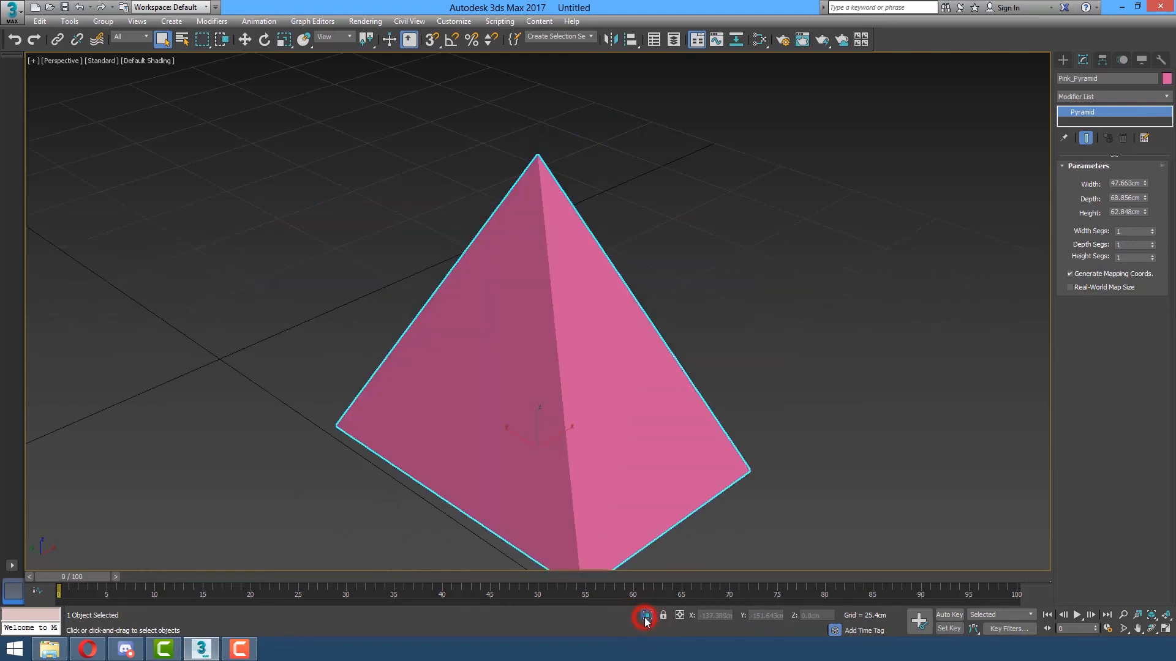
pyautogui.scroll(-5, 851, 208)
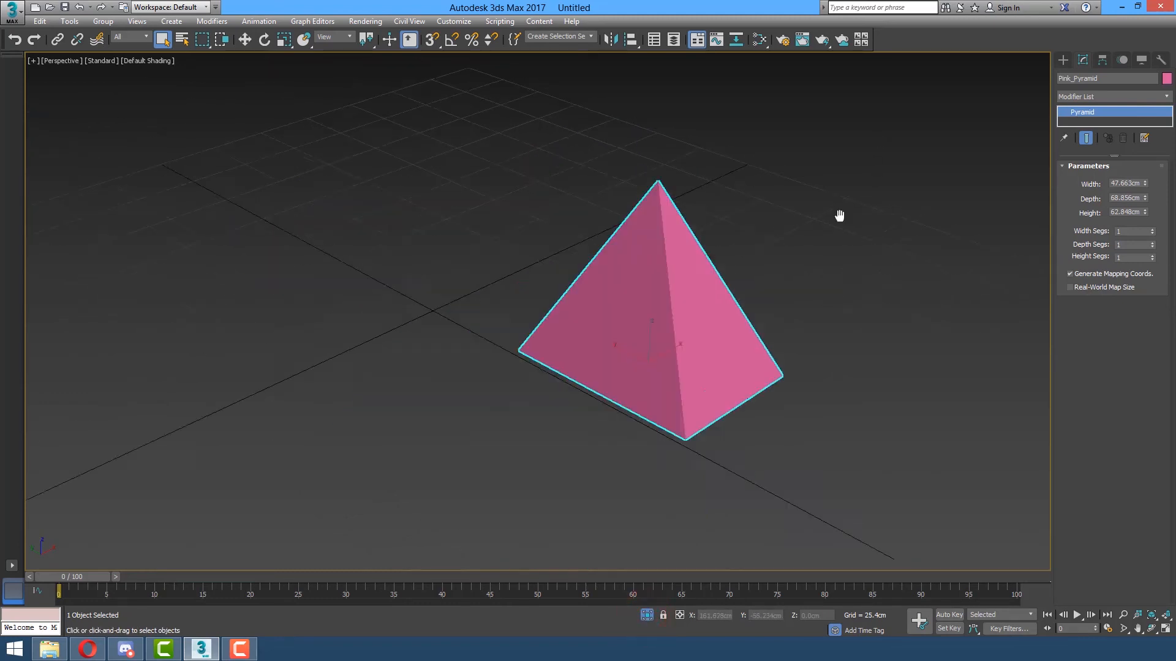
pyautogui.rightClick(846, 251)
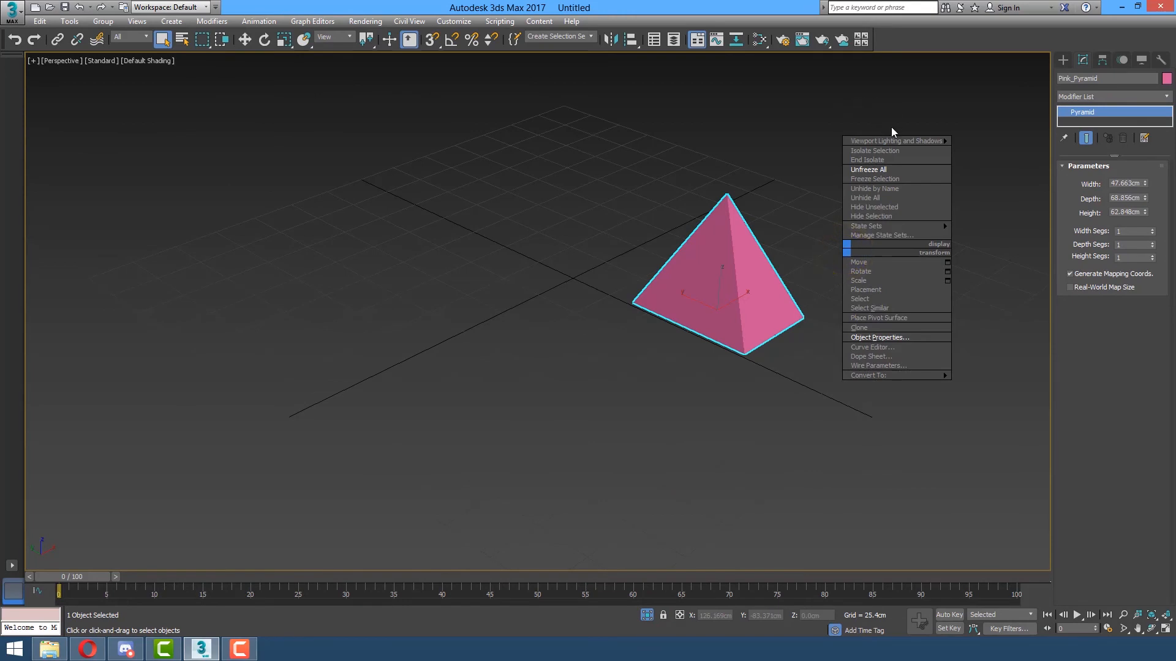
pyautogui.click(894, 198)
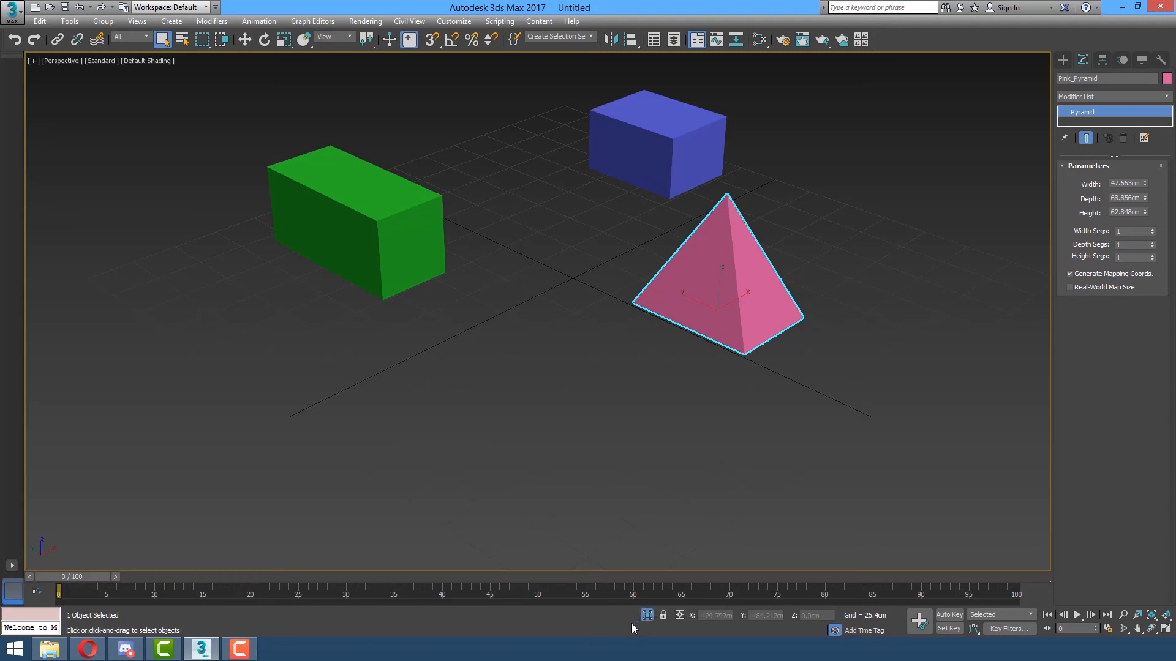
pyautogui.hotkey('alt', 'q')
pyautogui.click(645, 615)
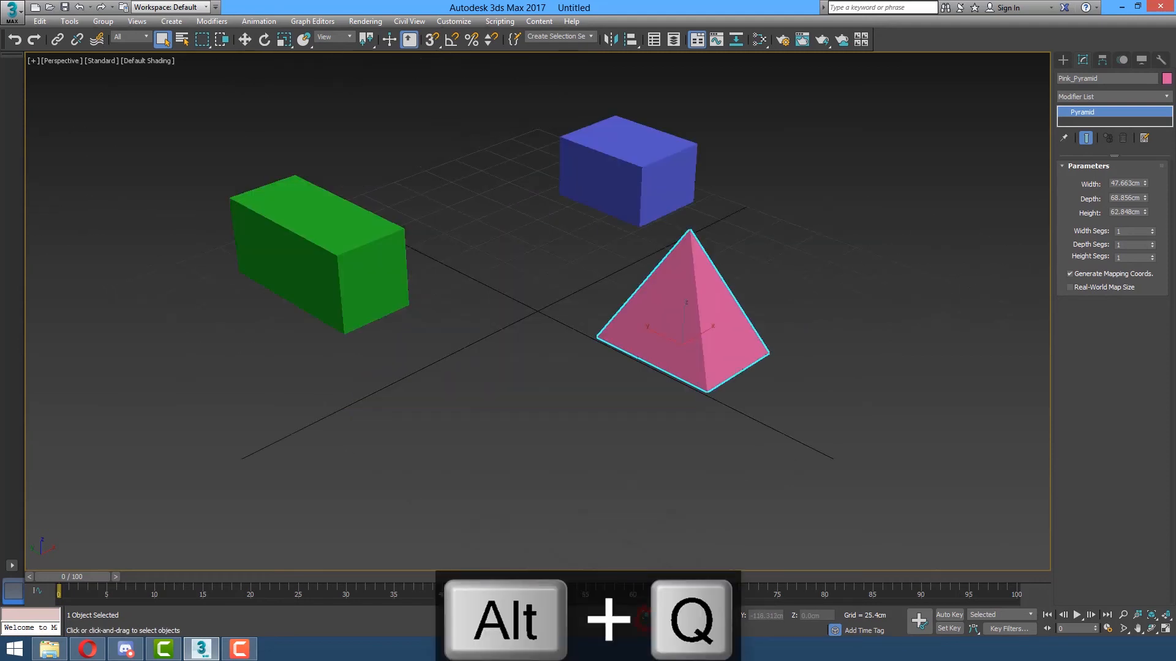
pyautogui.hotkey('alt', 'q')
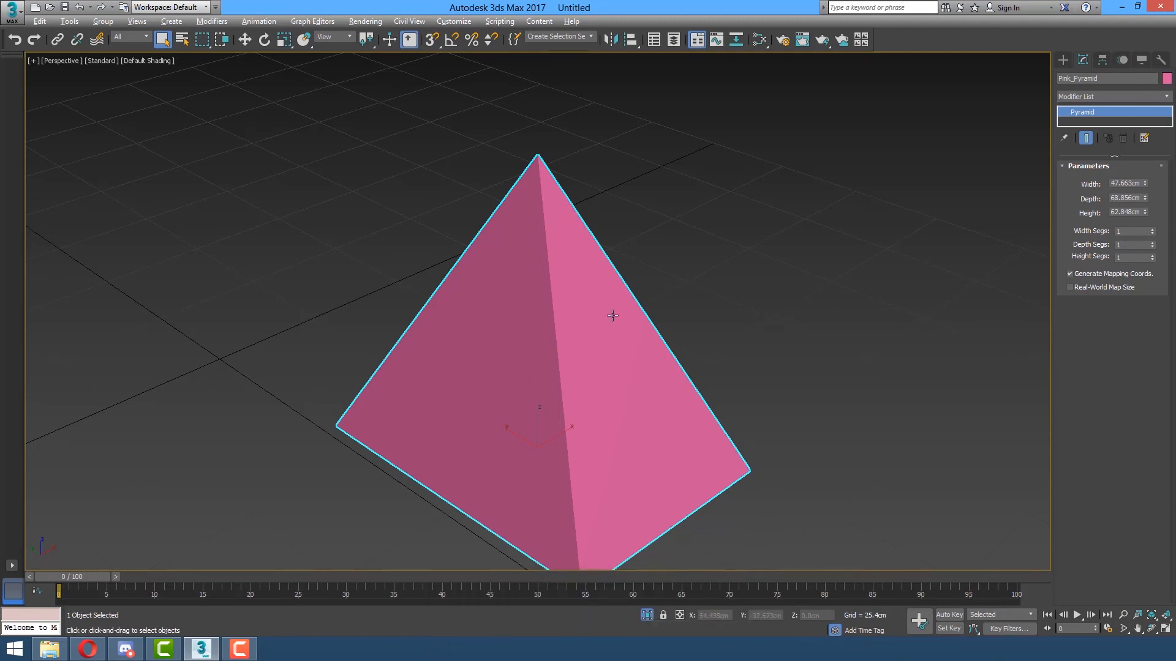
pyautogui.hotkey('alt', 'q')
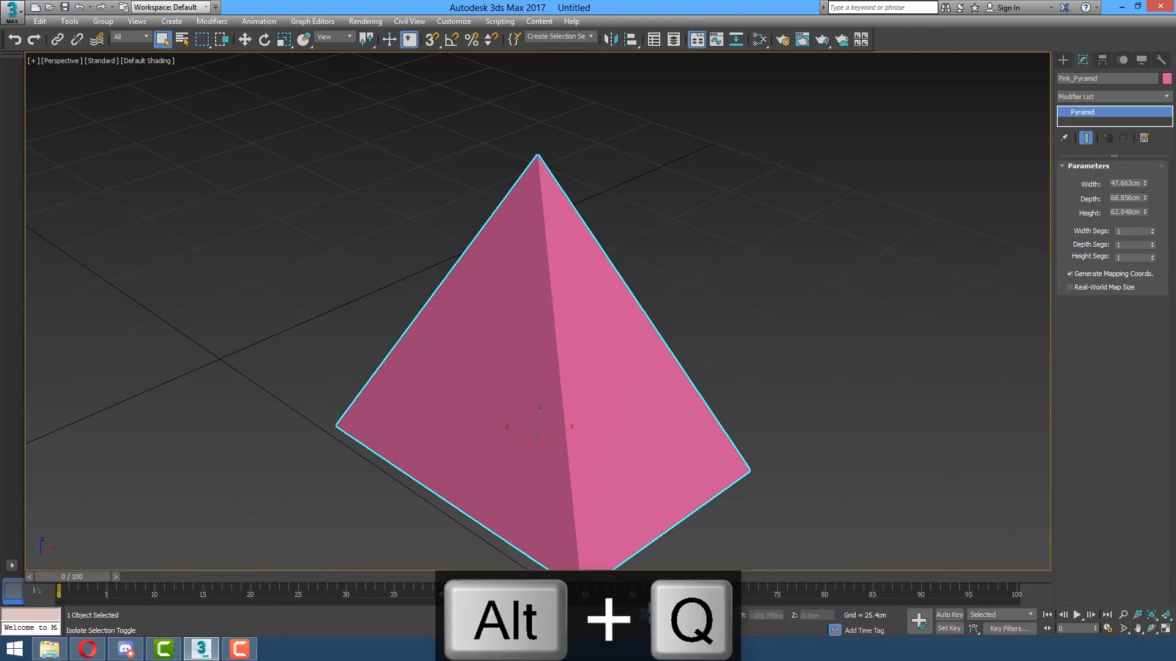
pyautogui.click(646, 614)
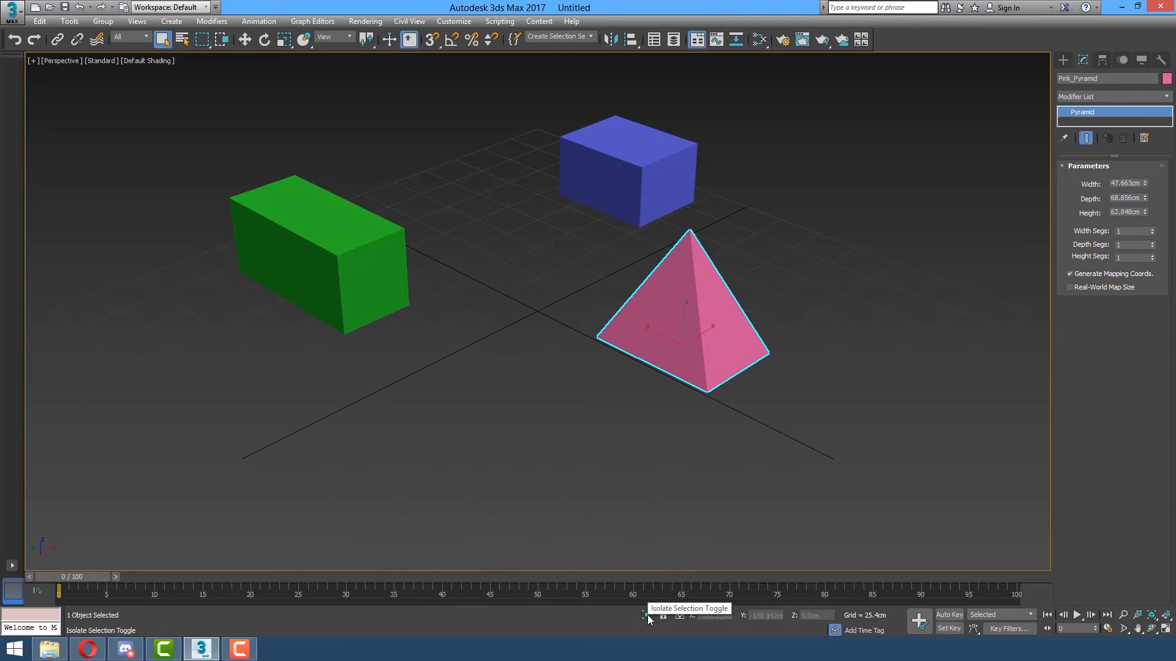
pyautogui.hotkey('alt', 'q')
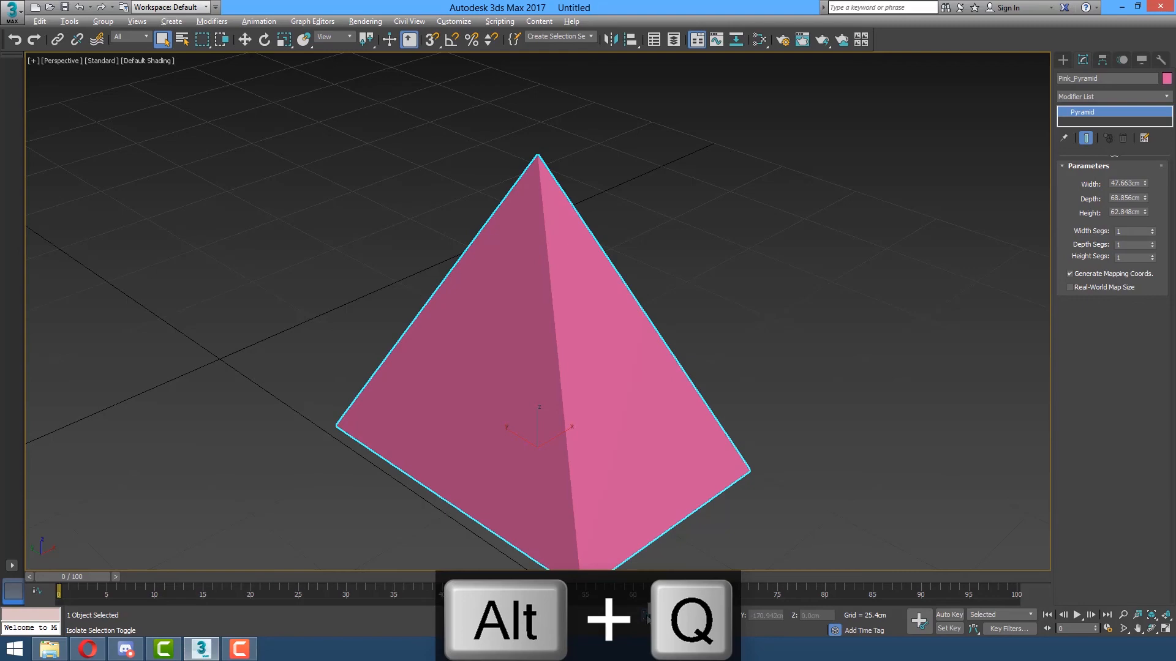
pyautogui.click(647, 617)
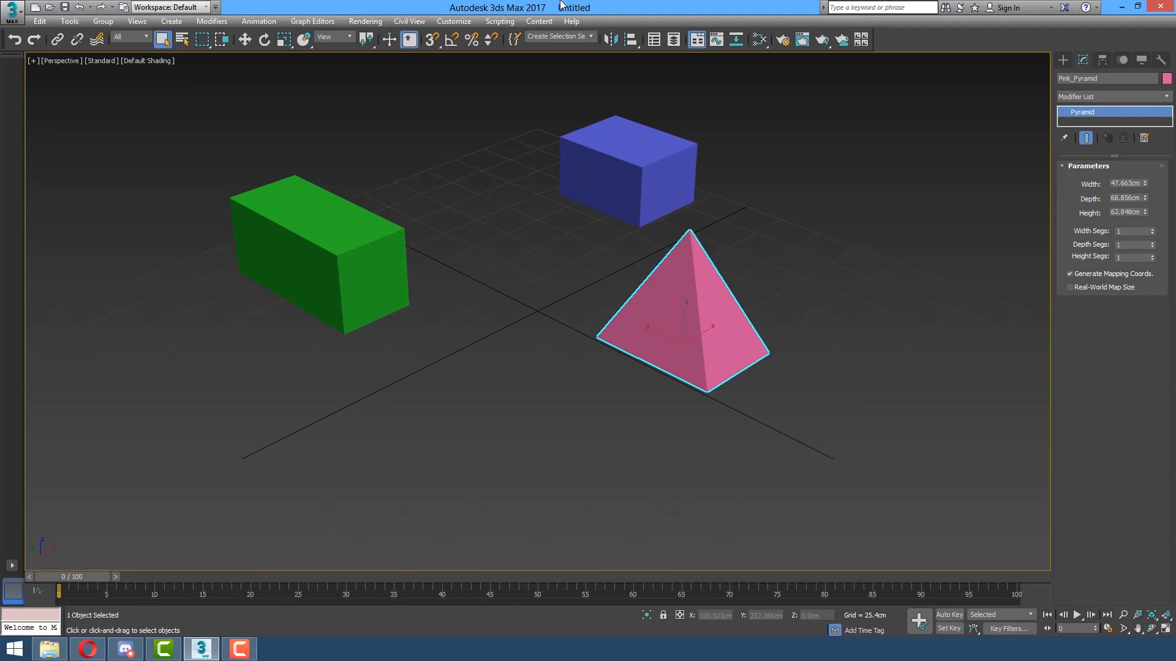
# Open Customize User Interface and move the Keyboard action list to Isolate Selection and Isolate Selection Toggle.
pyautogui.click(466, 22)
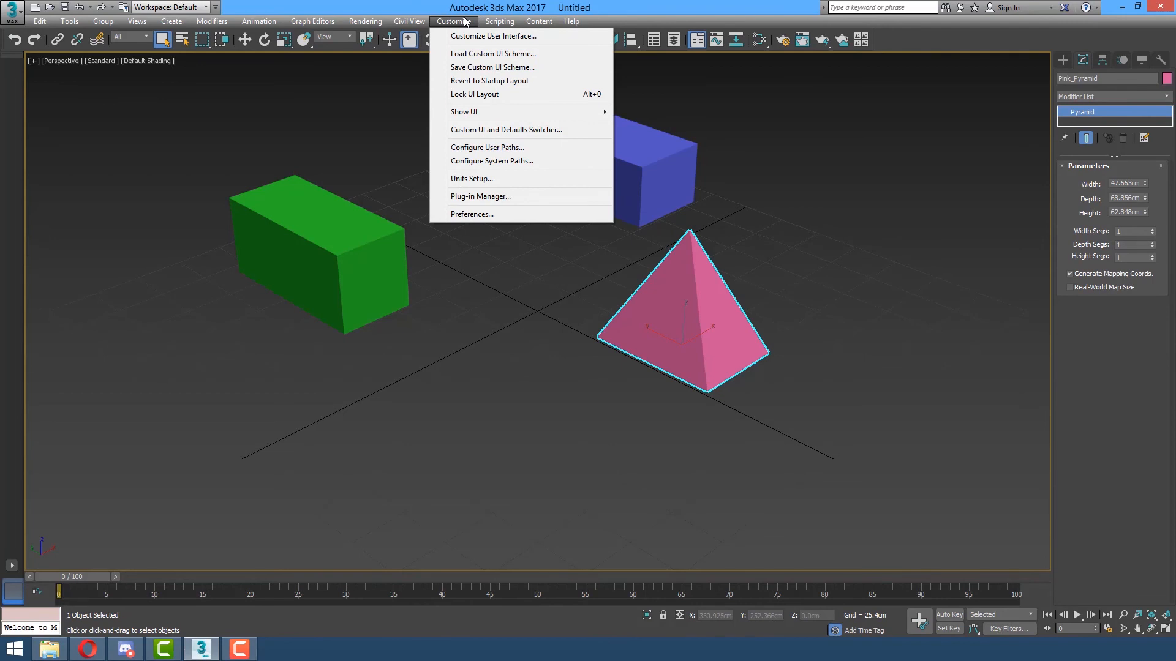
pyautogui.click(469, 37)
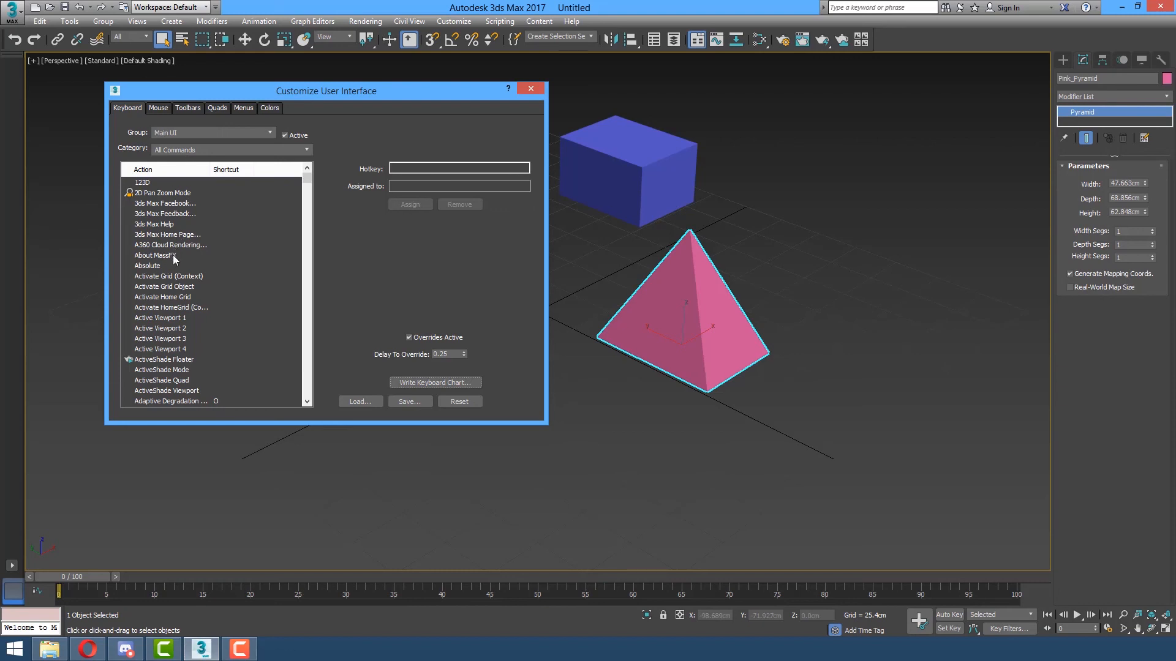
pyautogui.click(156, 288)
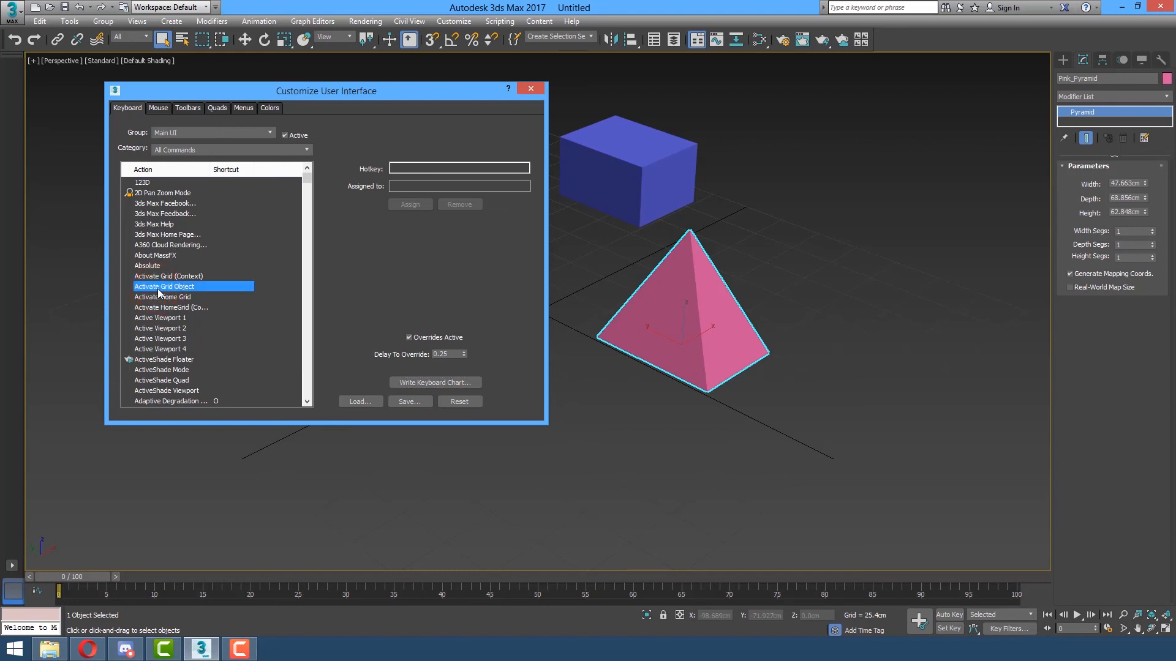
pyautogui.press('i')
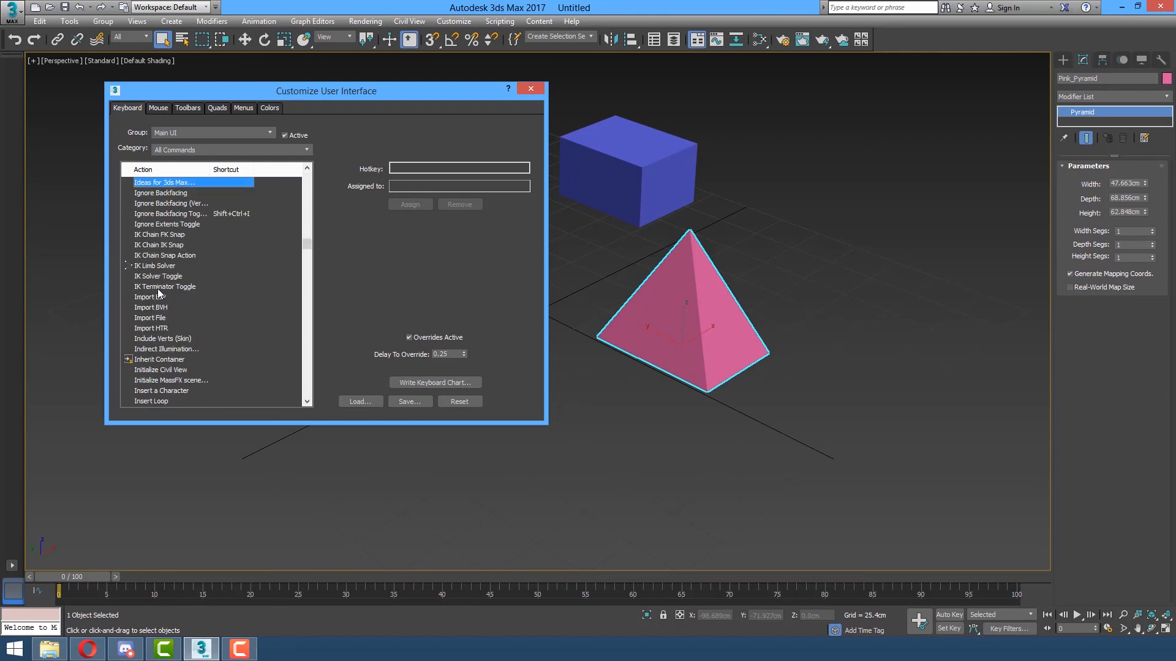
pyautogui.press('Down')
pyautogui.press('Down')
pyautogui.press('Down')
pyautogui.press('Down')
pyautogui.press('Down')
pyautogui.press('Down')
pyautogui.press('Down')
pyautogui.press('Down')
pyautogui.press('Down')
pyautogui.press('Down')
pyautogui.press('Down')
pyautogui.press('Down')
pyautogui.press('Down')
pyautogui.press('Down')
pyautogui.press('Down')
pyautogui.press('Down')
pyautogui.press('Down')
pyautogui.press('Down')
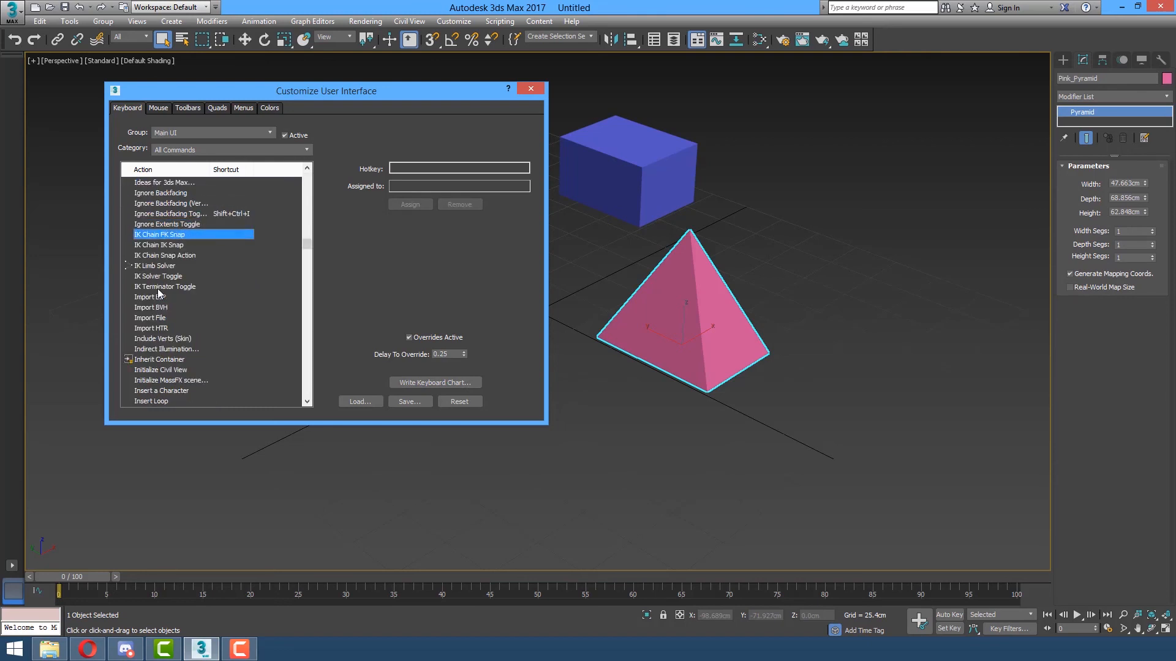
pyautogui.press('Down')
pyautogui.press('Down')
pyautogui.press('Down')
pyautogui.press('Down')
pyautogui.press('Down')
pyautogui.press('Down')
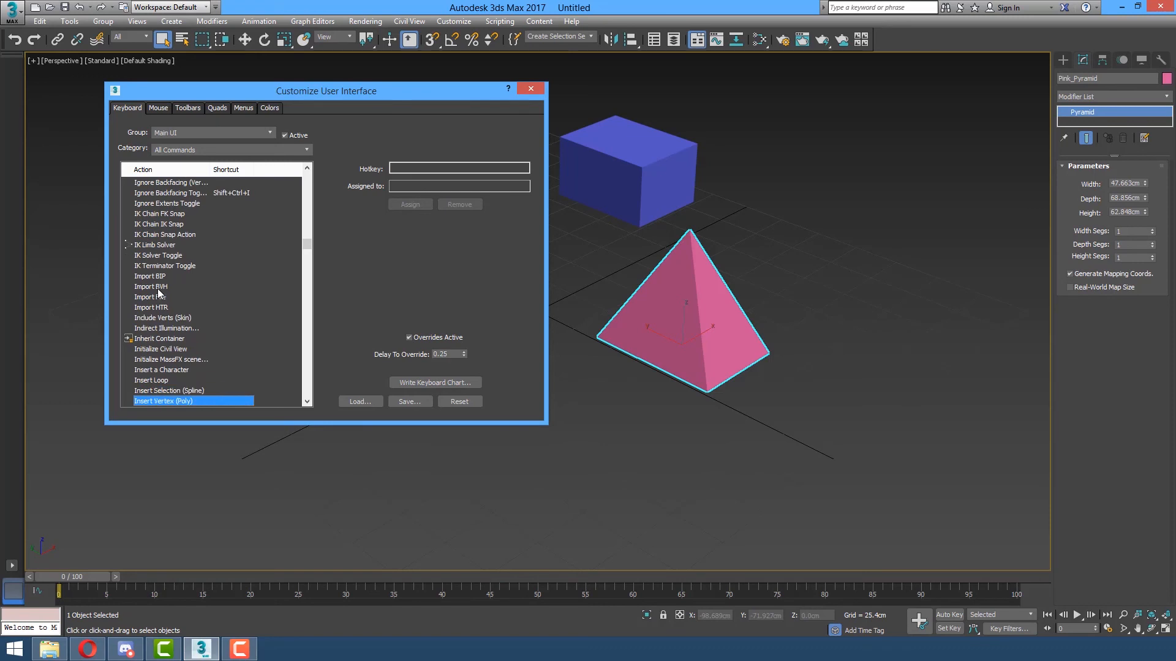
pyautogui.press('Down')
pyautogui.press('Down')
pyautogui.press('Down')
pyautogui.press('Down')
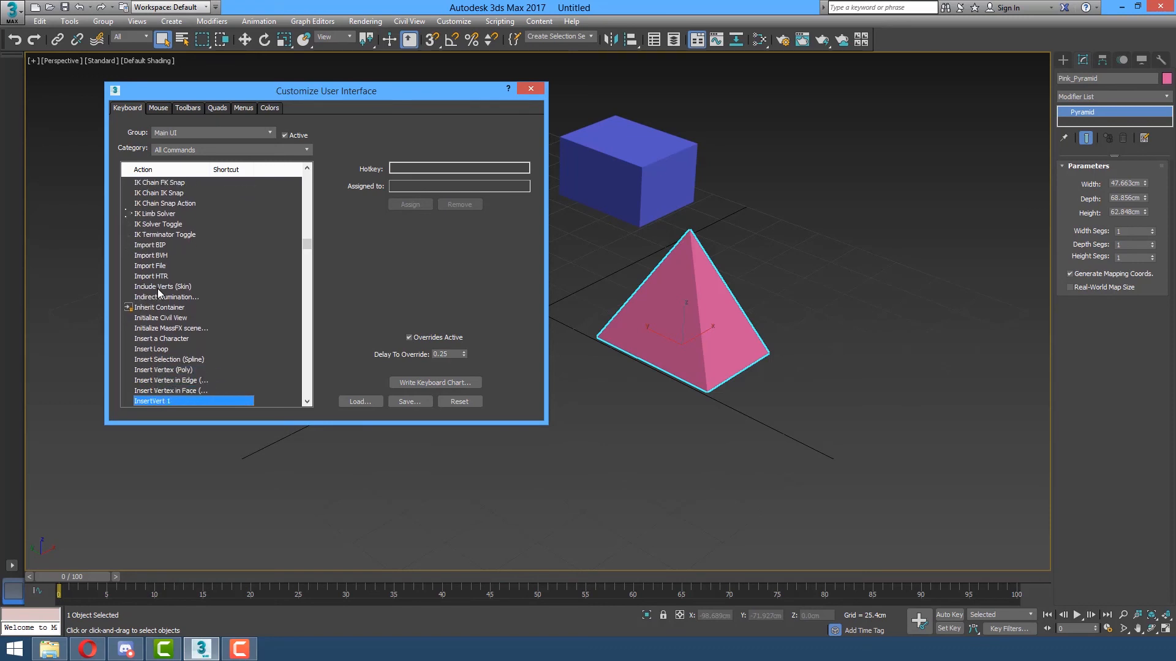
pyautogui.press('Down')
pyautogui.press('Down')
pyautogui.press('Down')
pyautogui.press('Down')
pyautogui.press('Down')
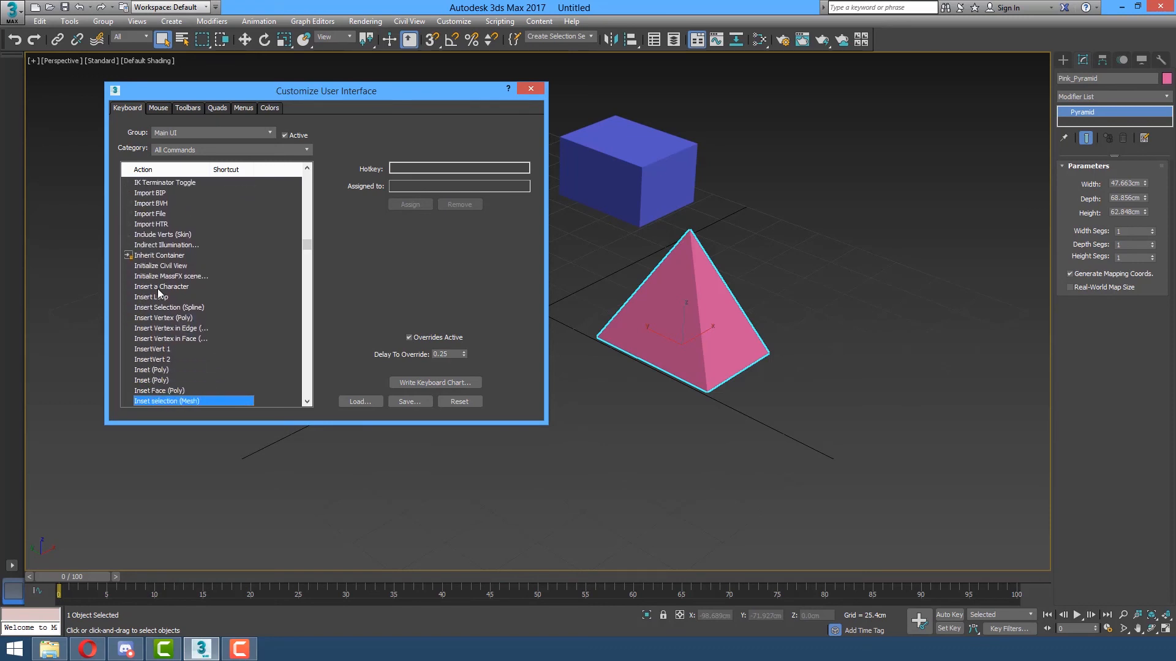
pyautogui.press('Down')
pyautogui.press('Down')
pyautogui.press('Down')
pyautogui.press('Down')
pyautogui.press('Down')
pyautogui.press('Down')
pyautogui.press('Down')
pyautogui.press('Down')
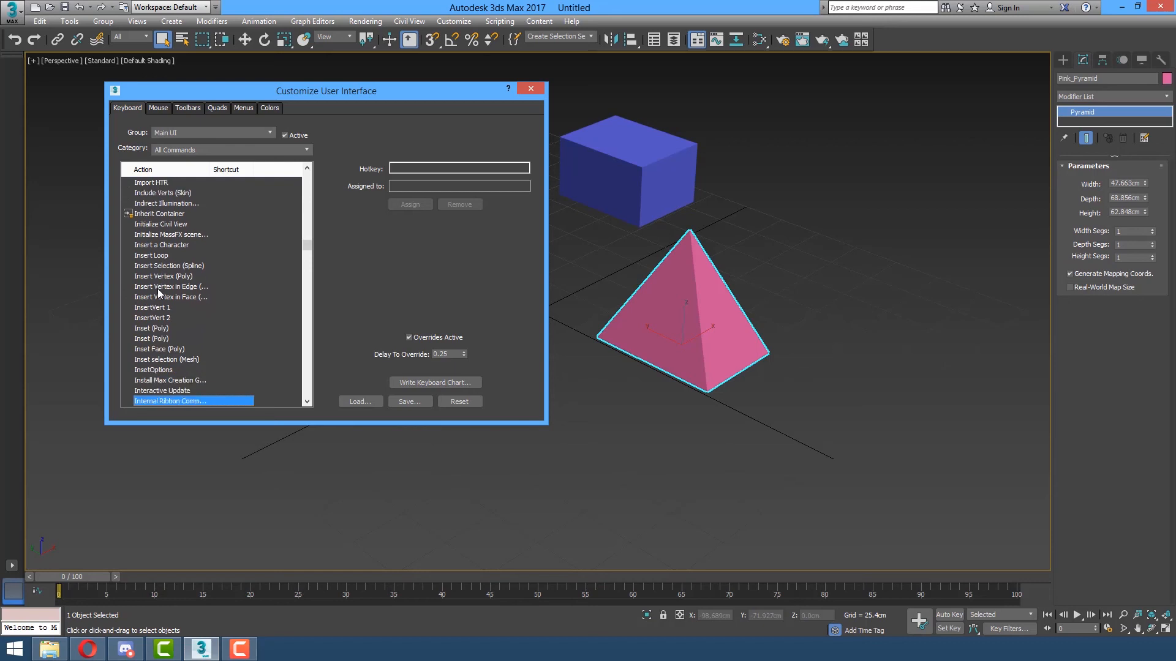
pyautogui.press('Down')
pyautogui.press('Down')
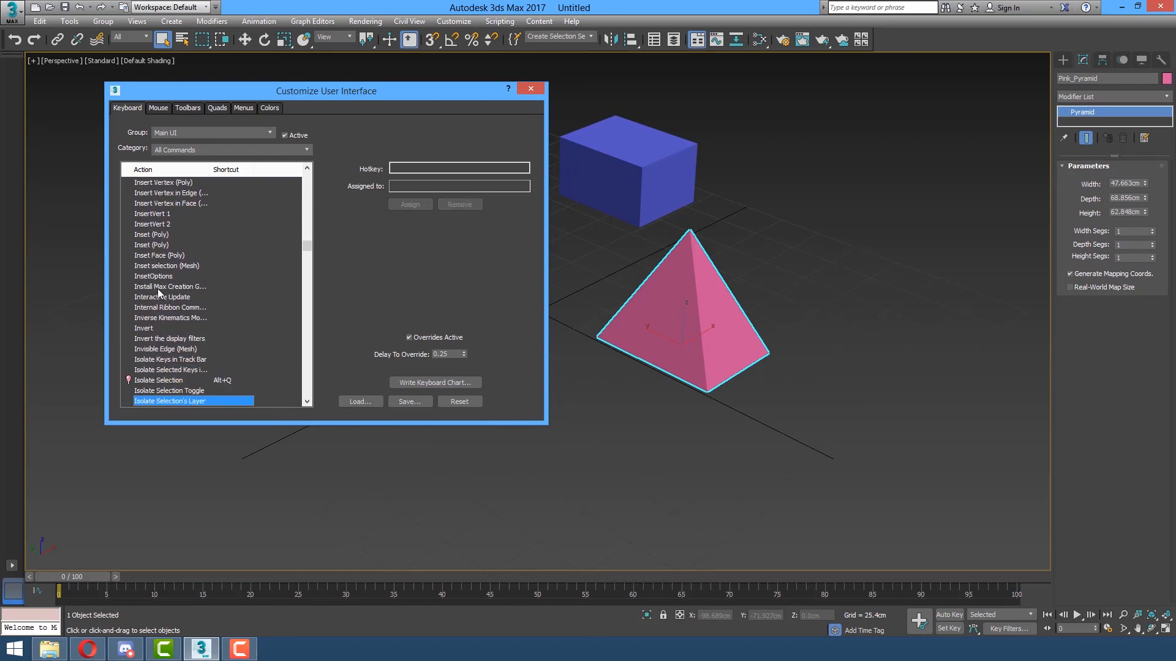
pyautogui.press('Down')
pyautogui.press('Up')
pyautogui.press('Up')
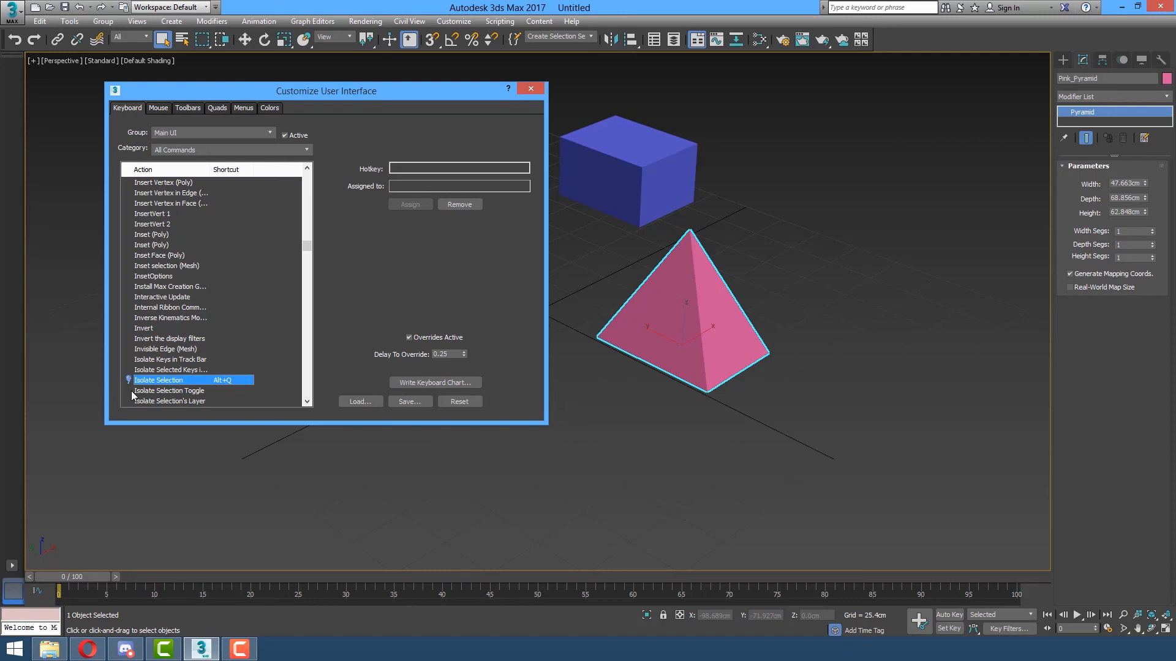
# Assign Alt+Q to Isolate Selection Toggle and close the Customize User Interface dialog.
pyautogui.click(181, 392)
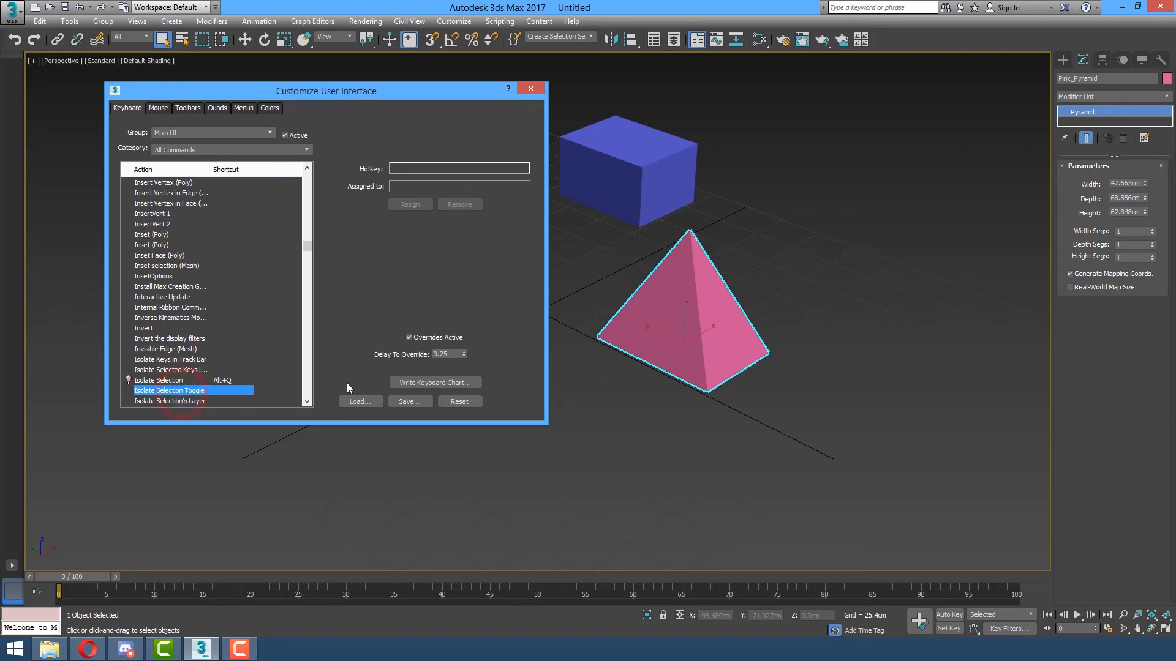
pyautogui.click(437, 165)
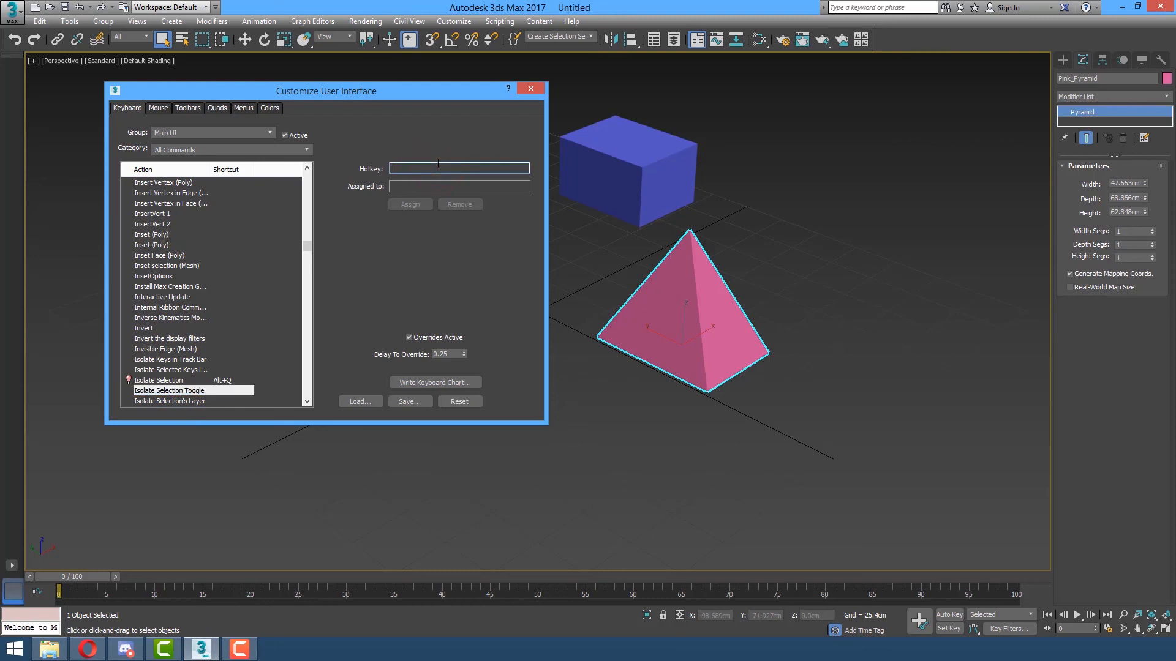
pyautogui.hotkey('alt', 'q')
pyautogui.click(414, 205)
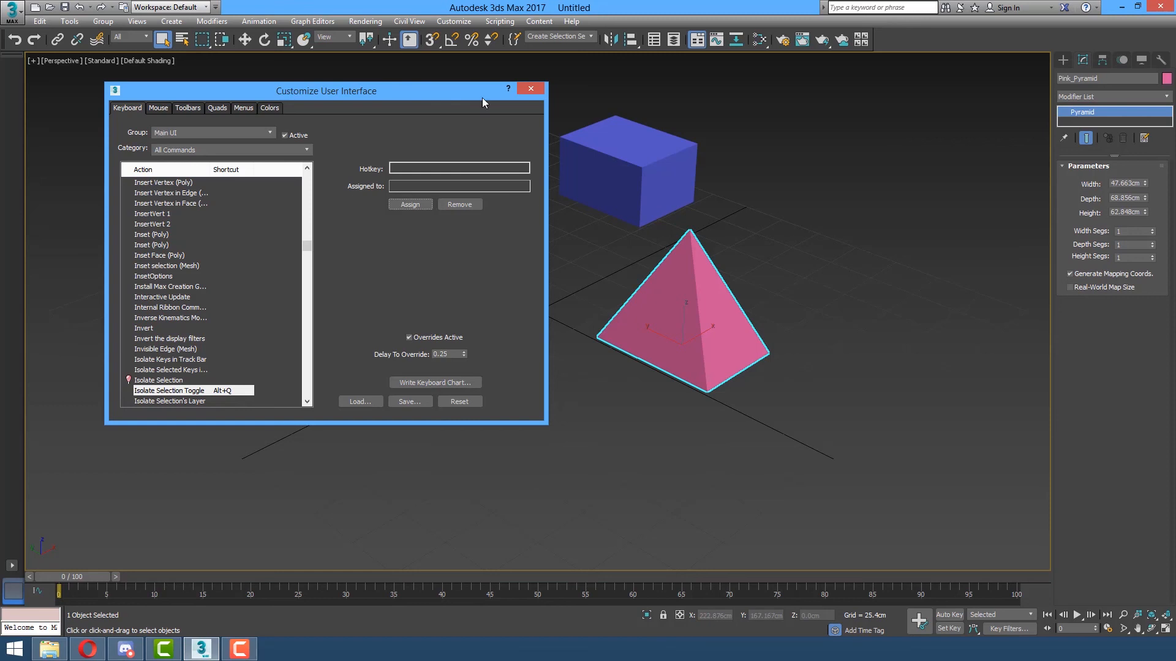
pyautogui.click(531, 89)
# Isolate the green box with Alt+Q, then toggle isolation off so all three shapes show again.
pyautogui.click(734, 251)
pyautogui.click(655, 331)
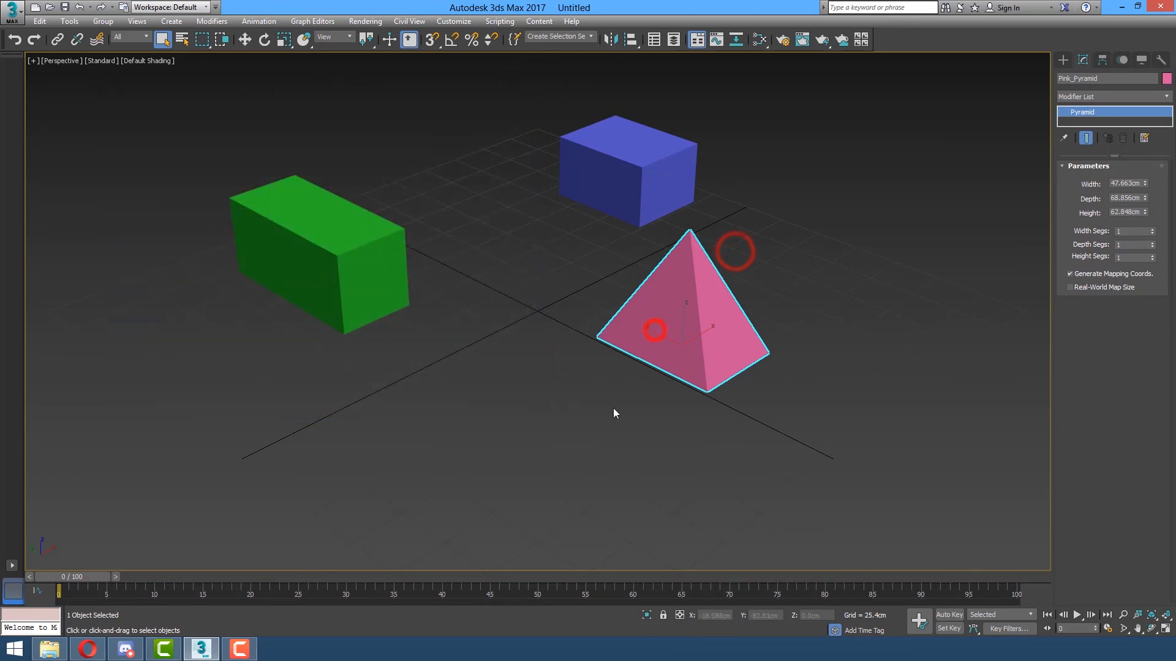
pyautogui.click(333, 244)
pyautogui.hotkey('alt', 'q')
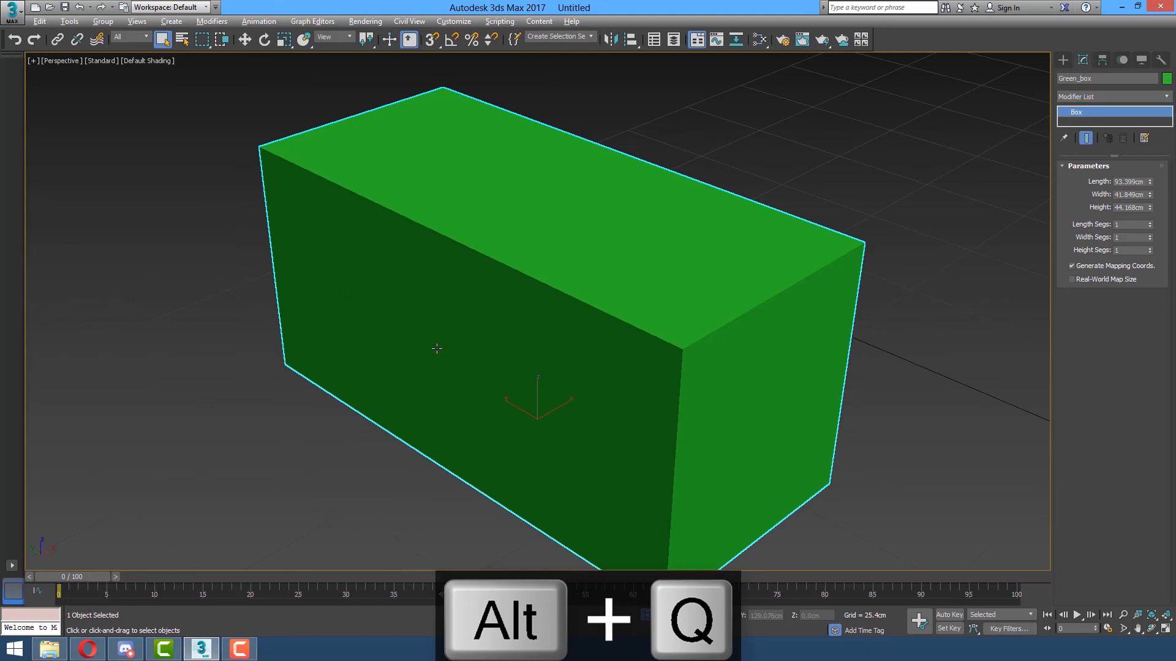
pyautogui.hotkey('alt', 'q')
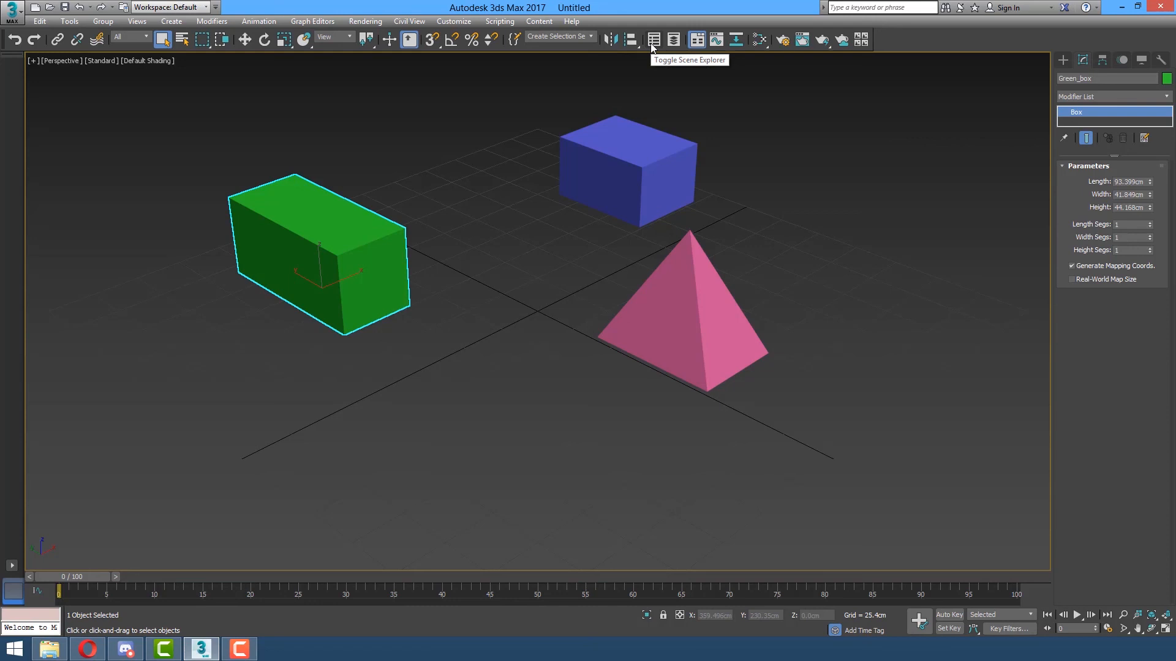
# In Customize User Interface, find Toggle Scene Explorer and assign it the hotkey Ctrl+Alt+S.
pyautogui.click(443, 22)
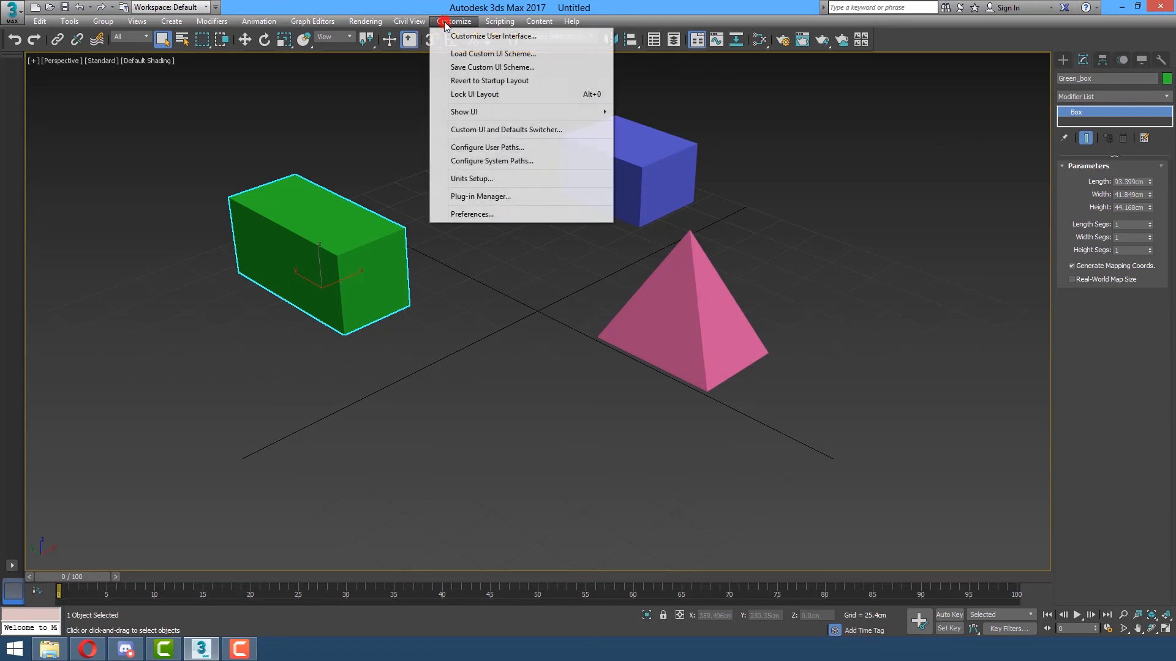
pyautogui.click(519, 37)
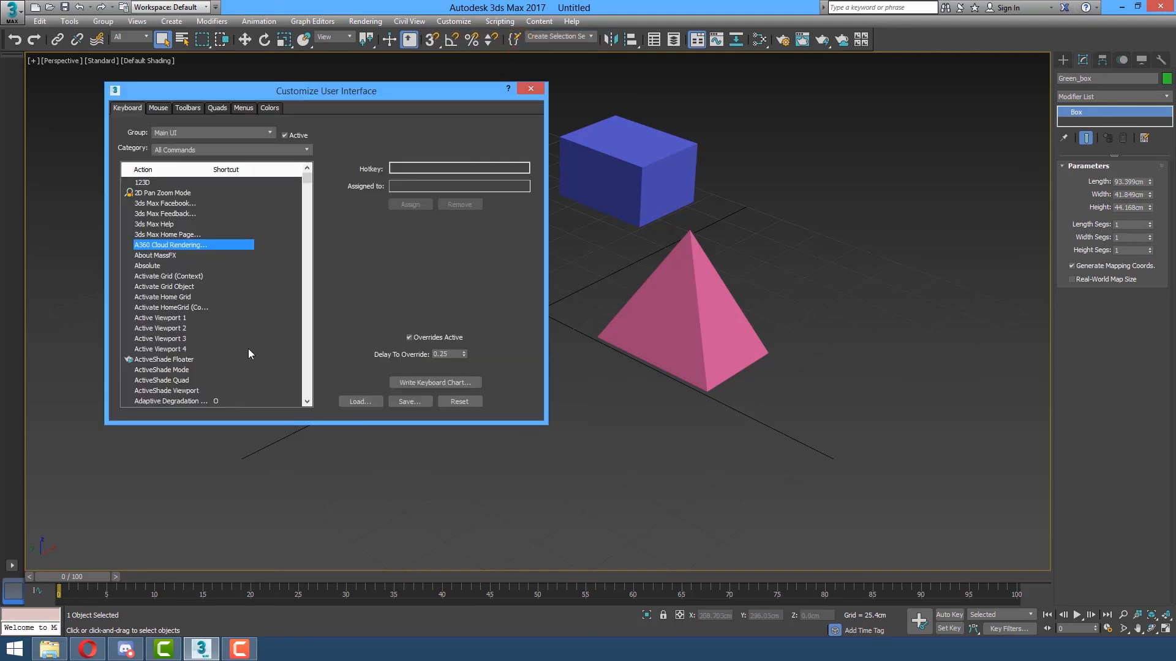
pyautogui.click(156, 276)
pyautogui.press('t')
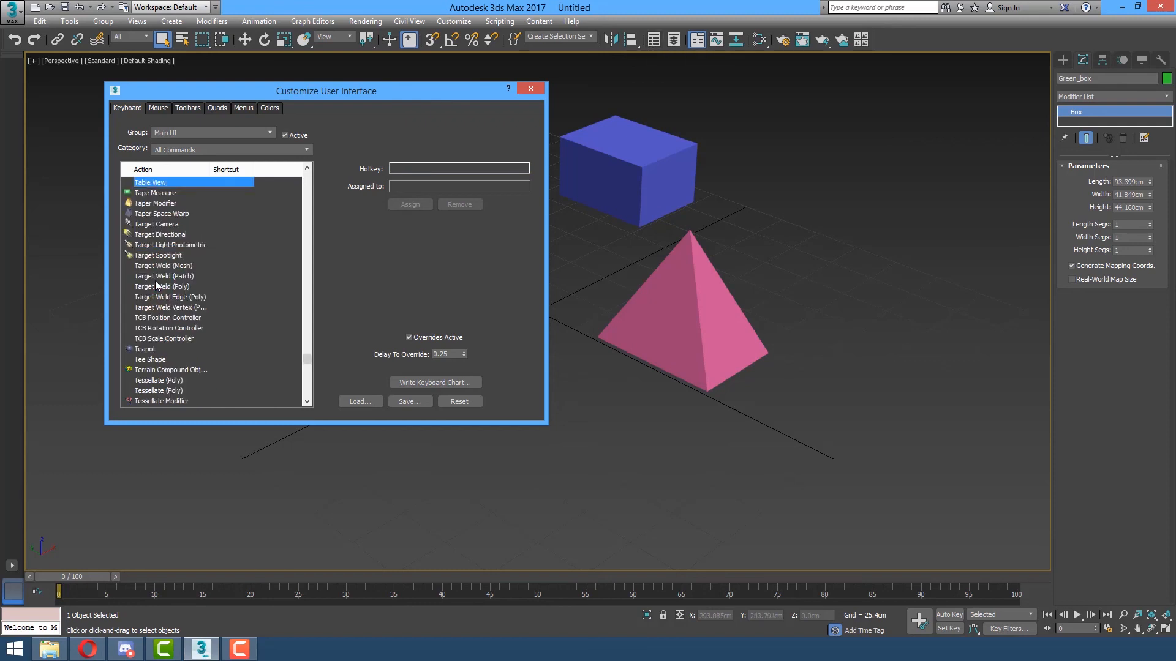
pyautogui.press('Down')
pyautogui.press('Down')
pyautogui.press('Down')
pyautogui.press('Down')
pyautogui.press('Down')
pyautogui.press('Down')
pyautogui.press('Down')
pyautogui.press('Down')
pyautogui.press('Down')
pyautogui.press('Down')
pyautogui.press('Down')
pyautogui.press('Down')
pyautogui.press('Down')
pyautogui.press('Down')
pyautogui.press('Down')
pyautogui.press('Down')
pyautogui.press('Down')
pyautogui.press('Down')
pyautogui.press('Down')
pyautogui.press('Down')
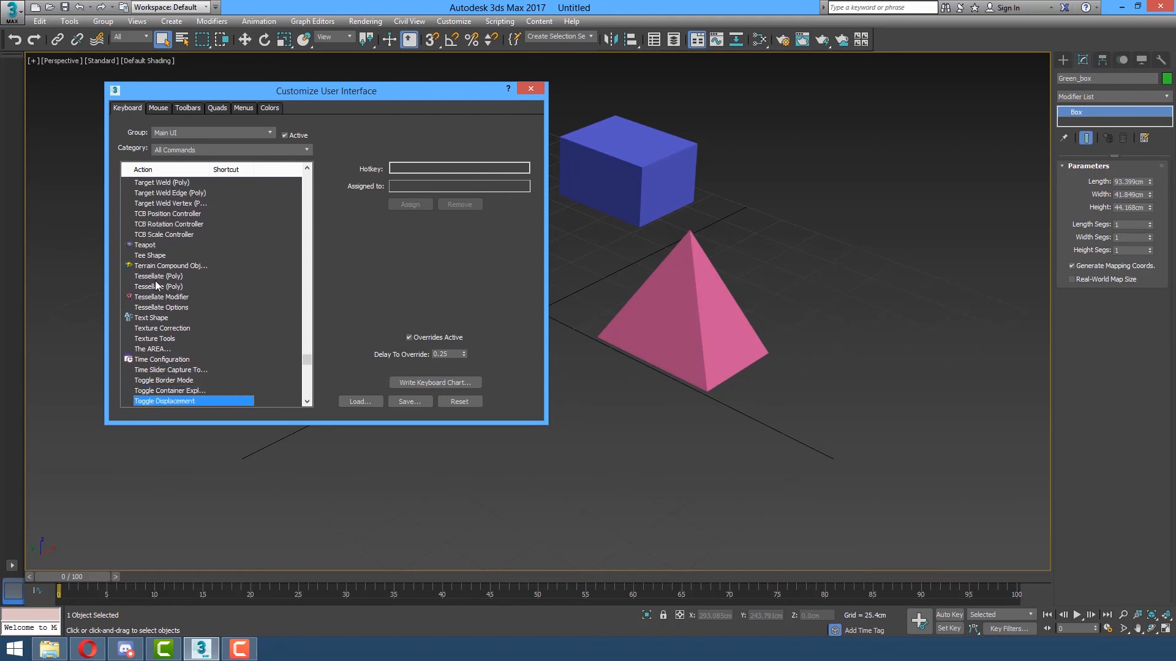
pyautogui.press('Down')
pyautogui.press('Down')
pyautogui.press('Down')
pyautogui.press('Down')
pyautogui.press('Down')
pyautogui.press('Down')
pyautogui.press('Down')
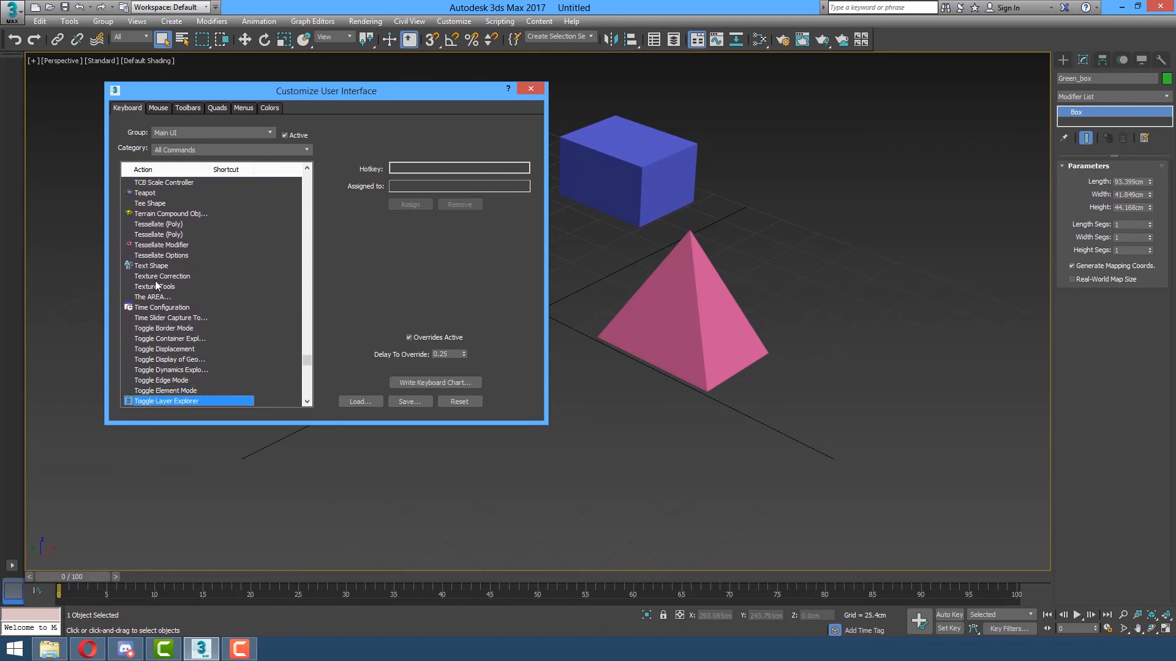
pyautogui.press('Down')
pyautogui.press('Down')
pyautogui.press('Down')
pyautogui.press('Down')
pyautogui.press('Down')
pyautogui.press('Down')
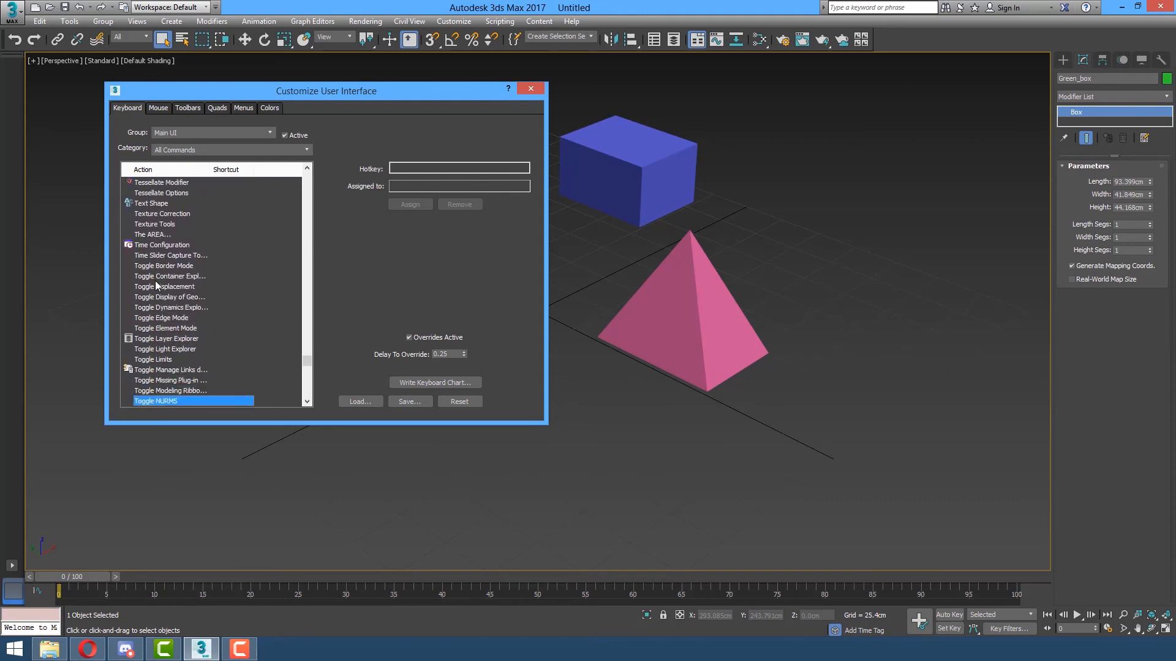
pyautogui.press('Down')
pyautogui.press('Down')
pyautogui.press('Down')
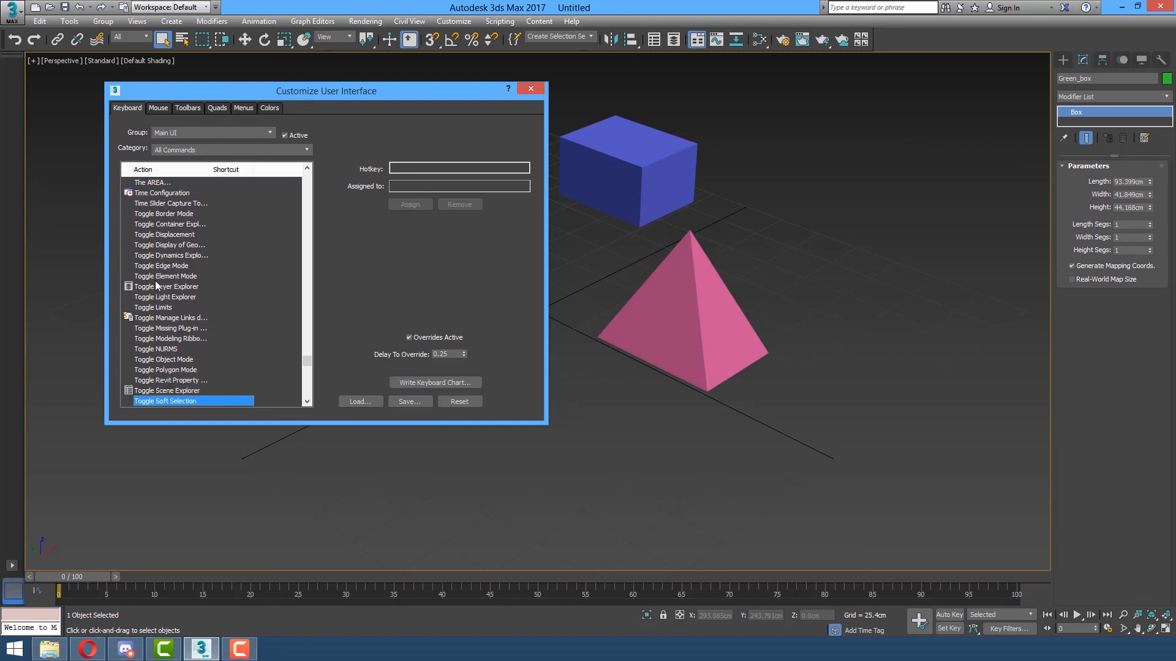
pyautogui.press('Up')
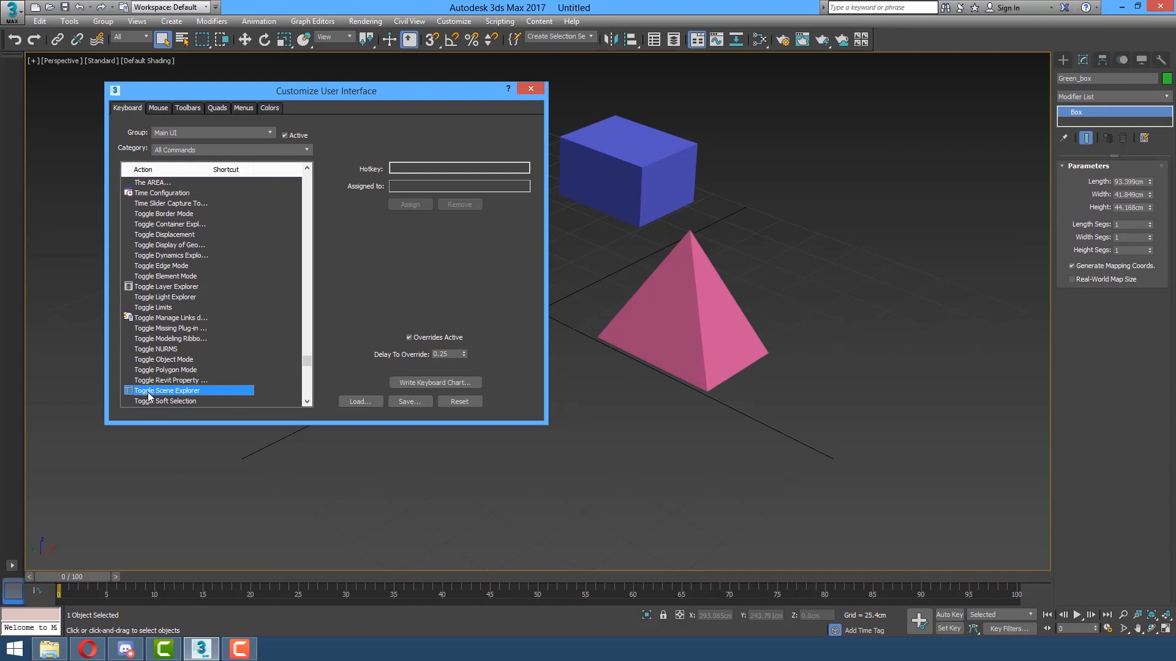
pyautogui.click(430, 168)
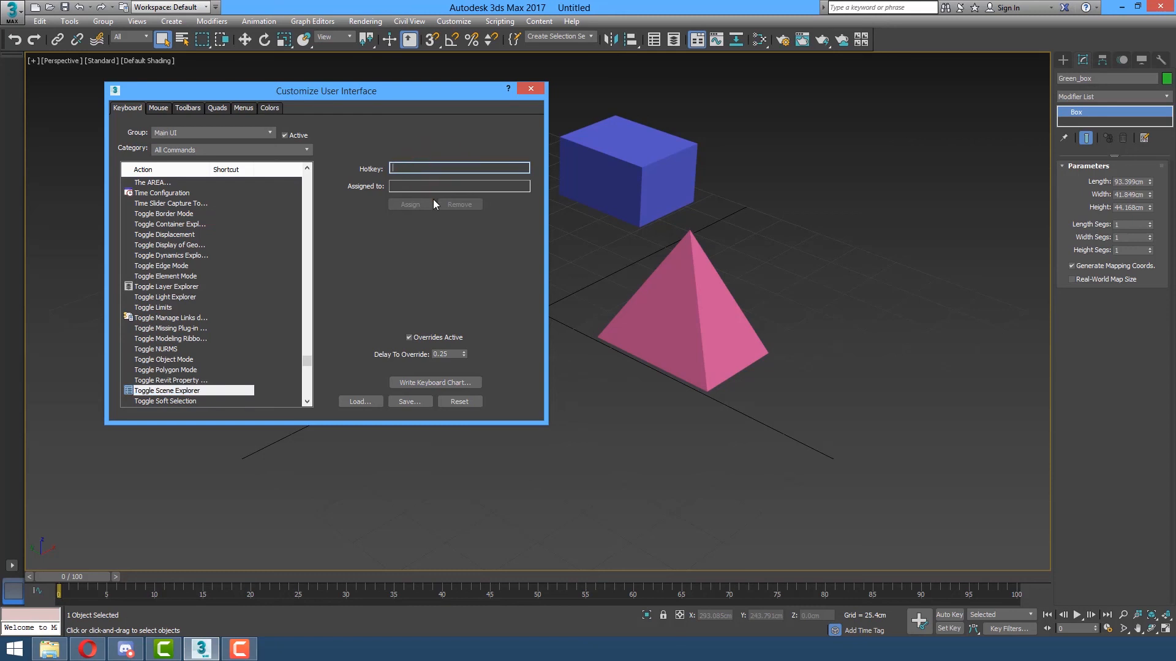
pyautogui.hotkey('ctrl', 'alt', 's')
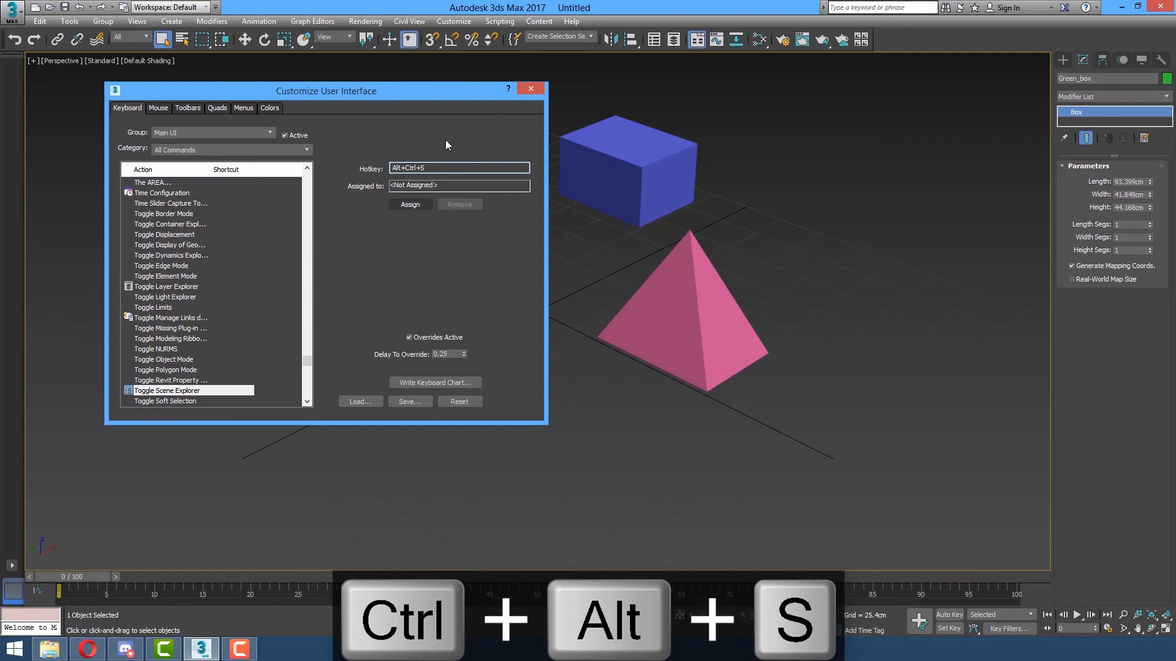
pyautogui.click(414, 205)
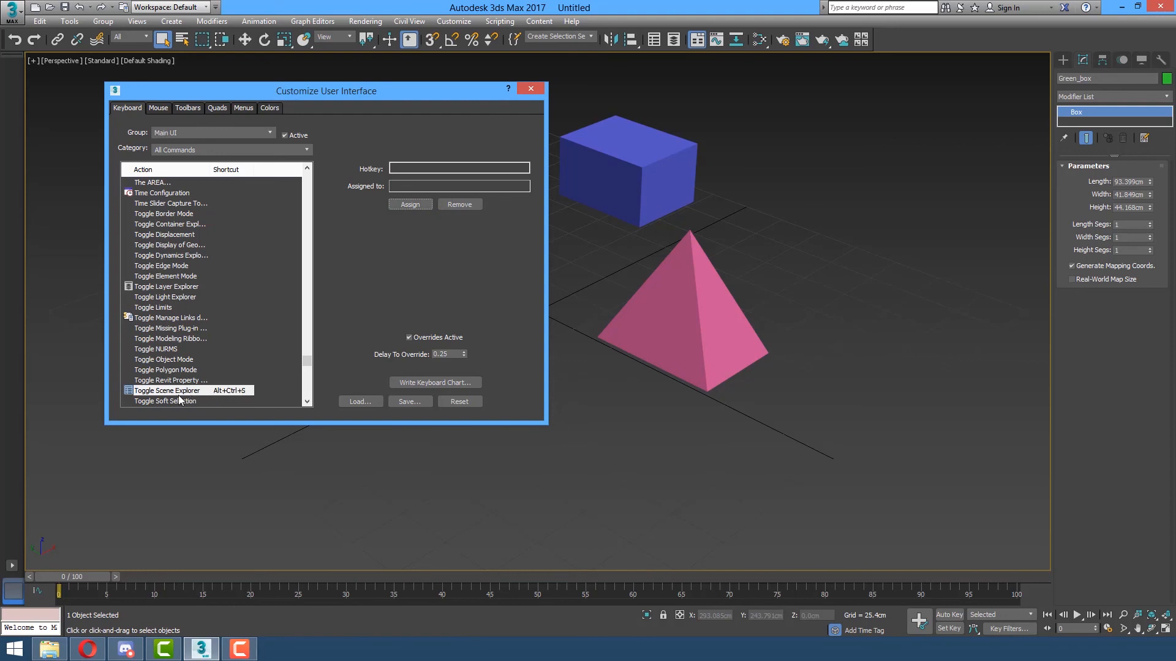
# Select Blue_box through the Ctrl+Alt+S Scene Explorer and move it up to a new position.
pyautogui.click(530, 88)
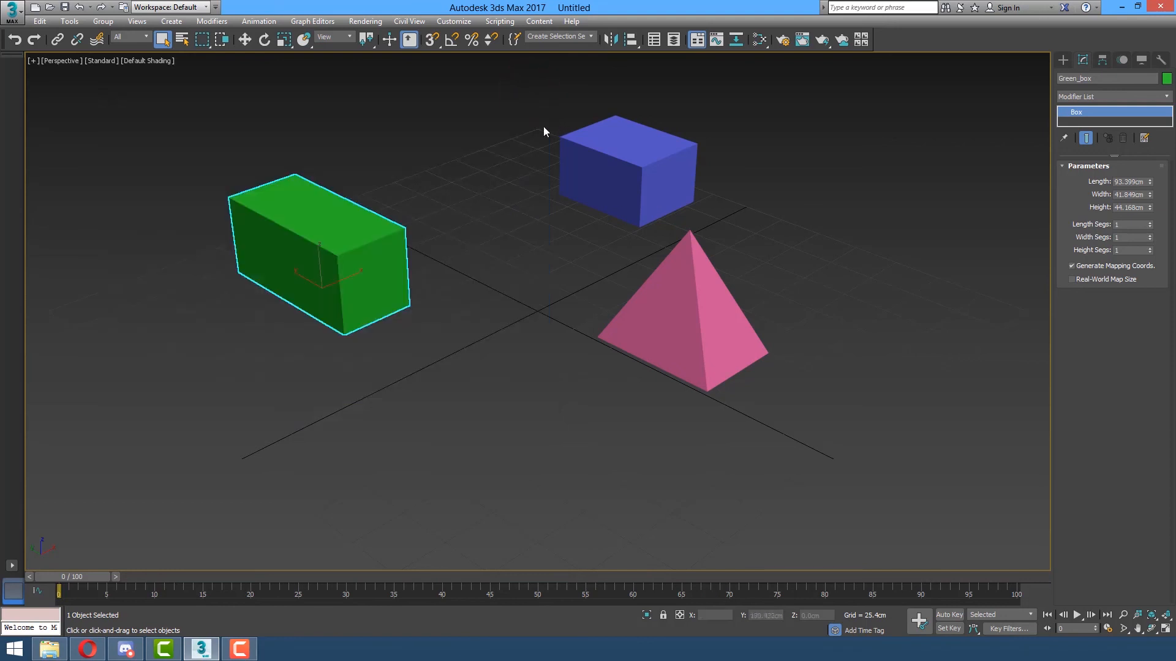
pyautogui.hotkey('ctrl', 'alt', 's')
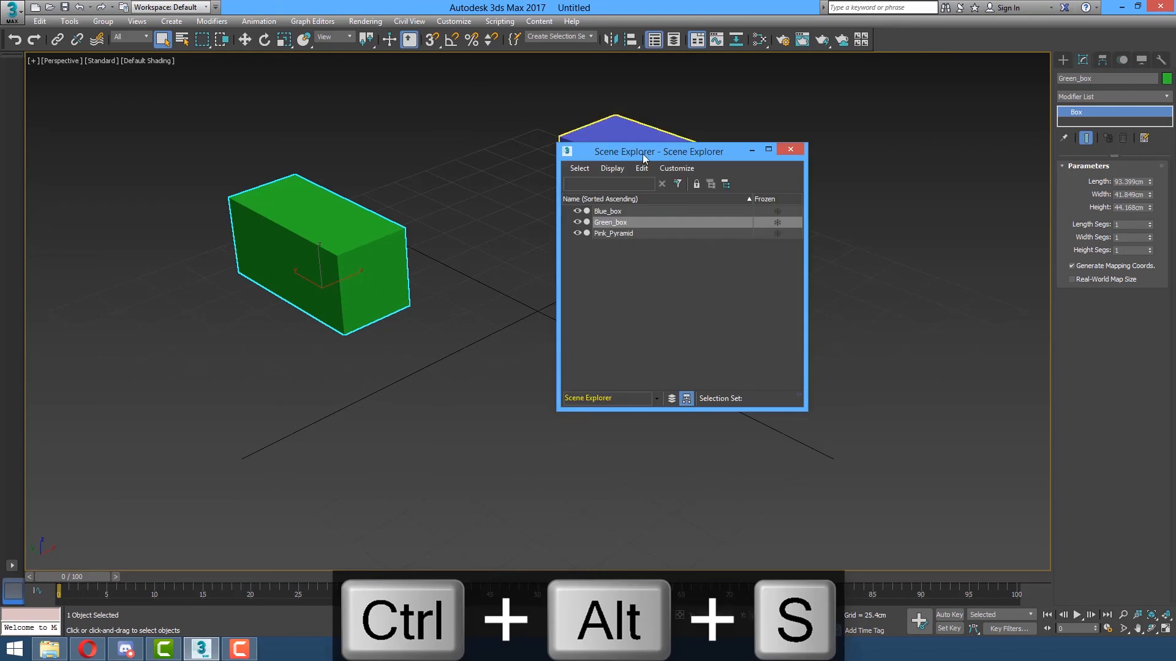
pyautogui.moveTo(693, 153); pyautogui.dragTo(902, 120)
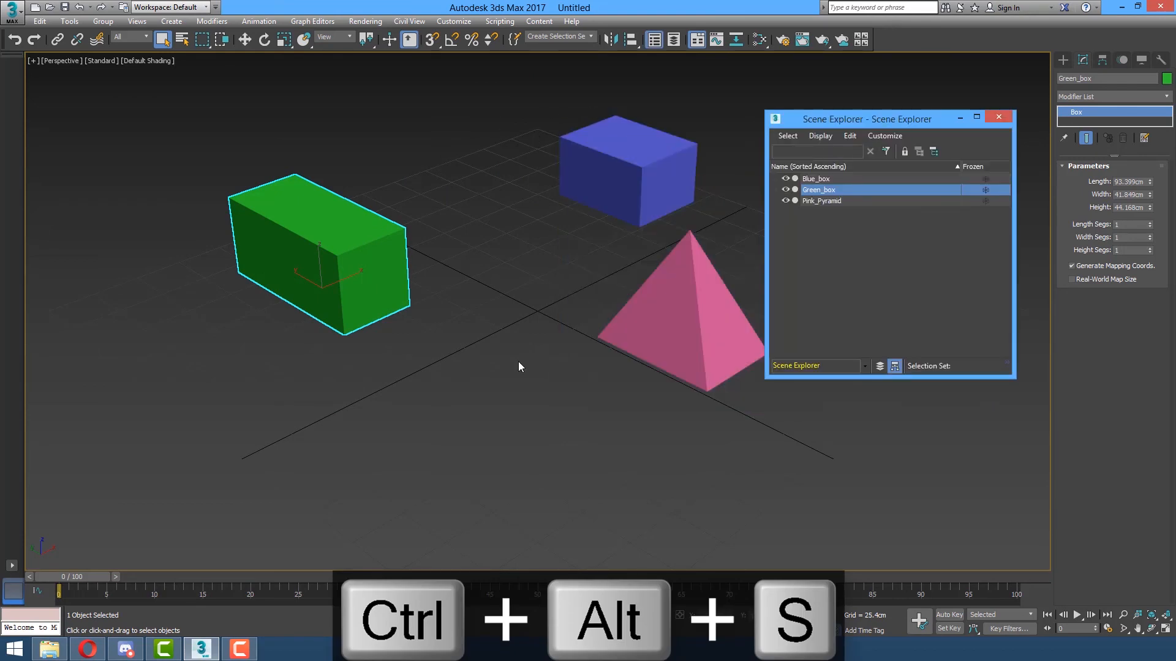
pyautogui.click(816, 178)
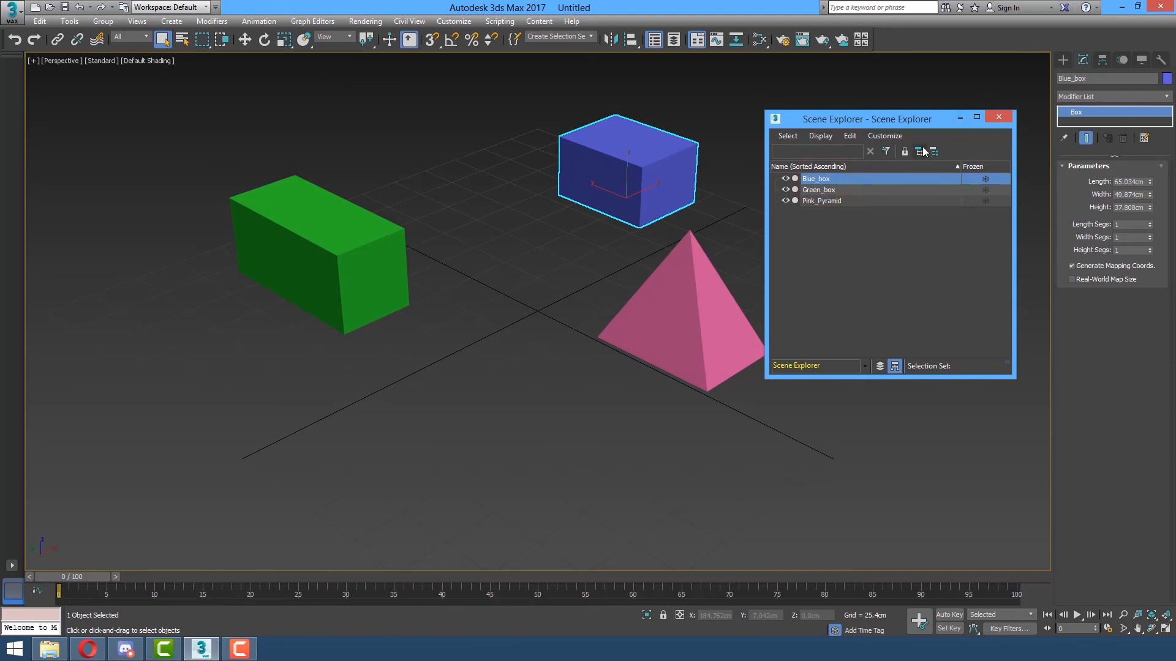
pyautogui.hotkey('ctrl', 'alt', 's')
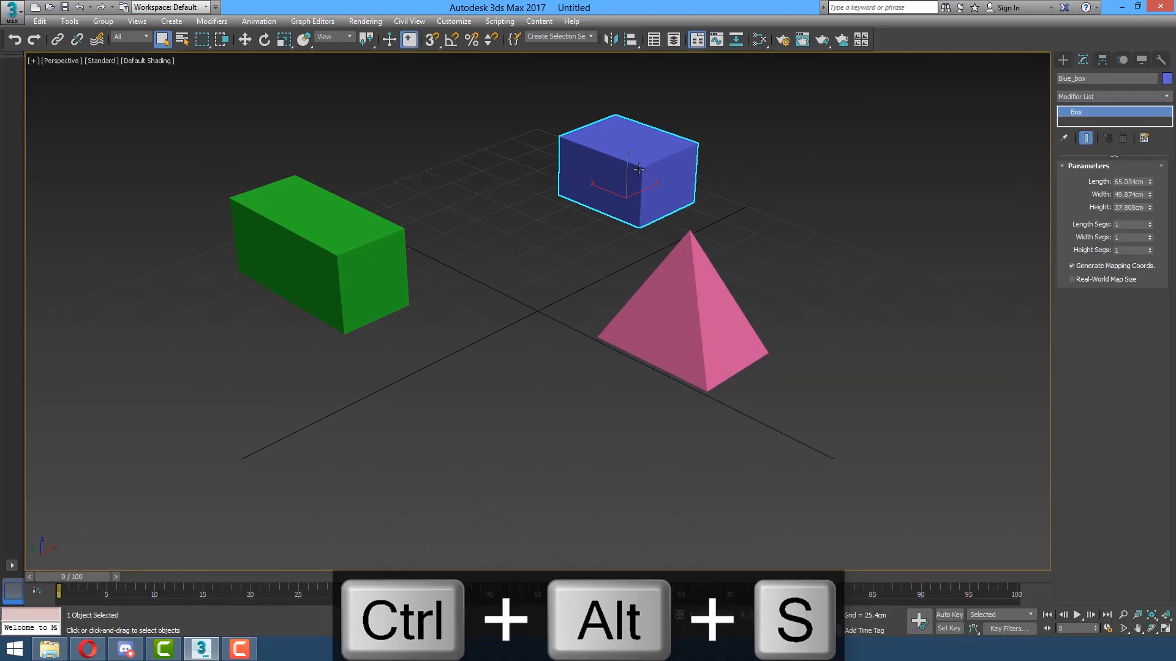
pyautogui.press('w')
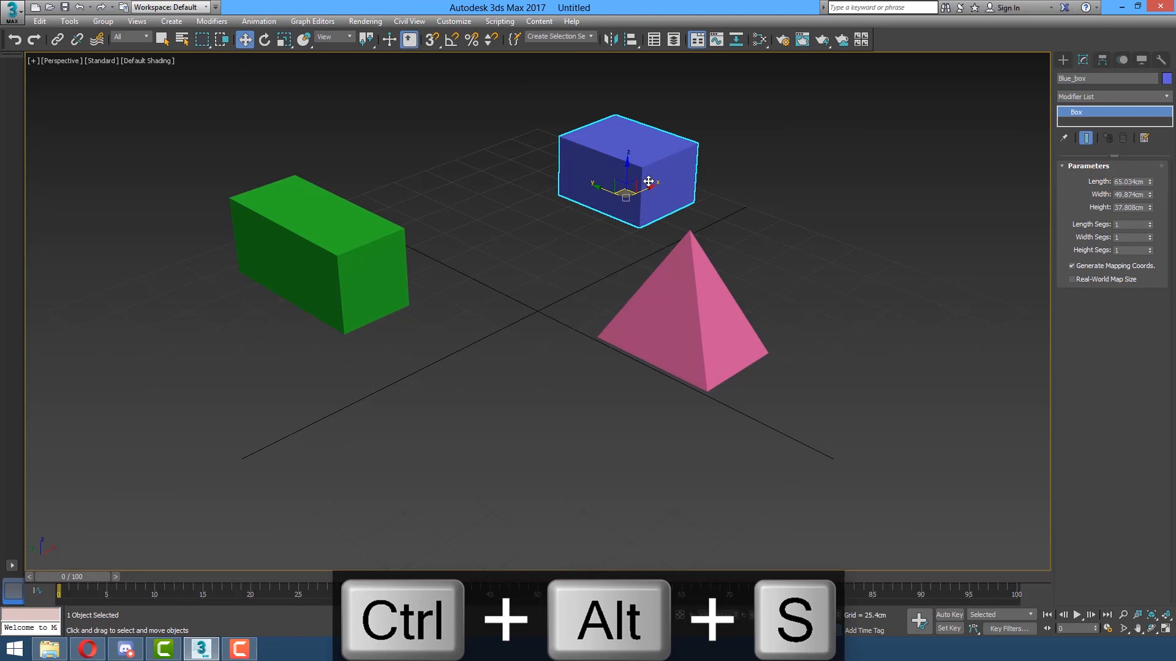
pyautogui.moveTo(649, 186); pyautogui.dragTo(584, 191)
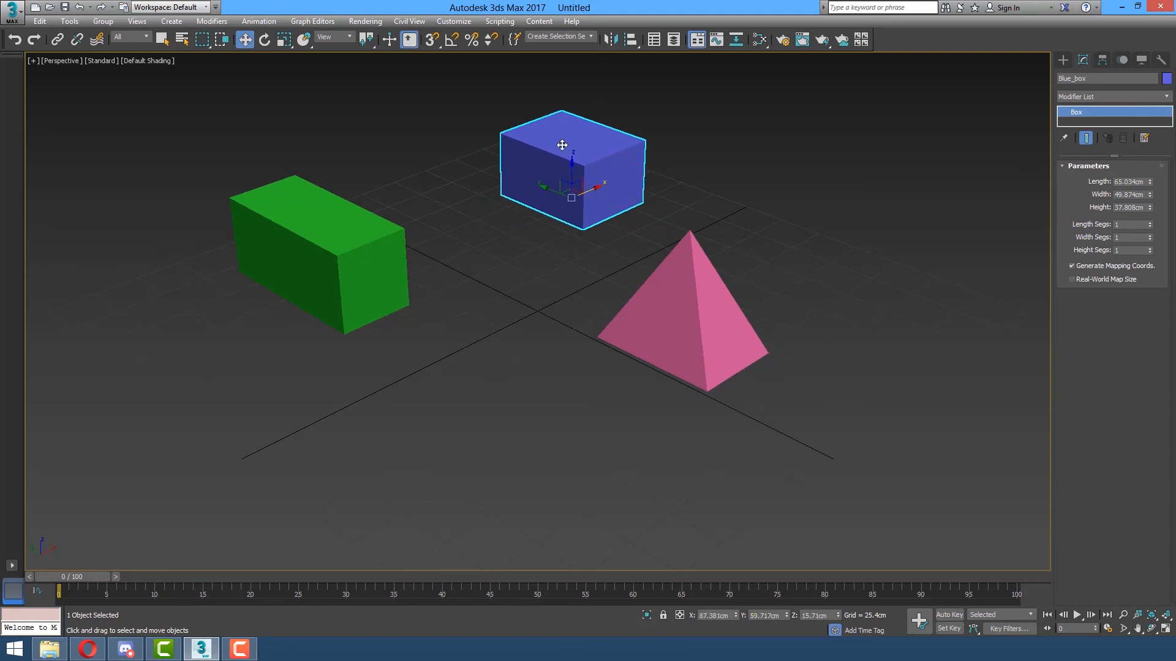
# Reopen the Scene Explorer and toggle Blue_box's hide and freeze on and off again.
pyautogui.hotkey('ctrl', 'alt', 's')
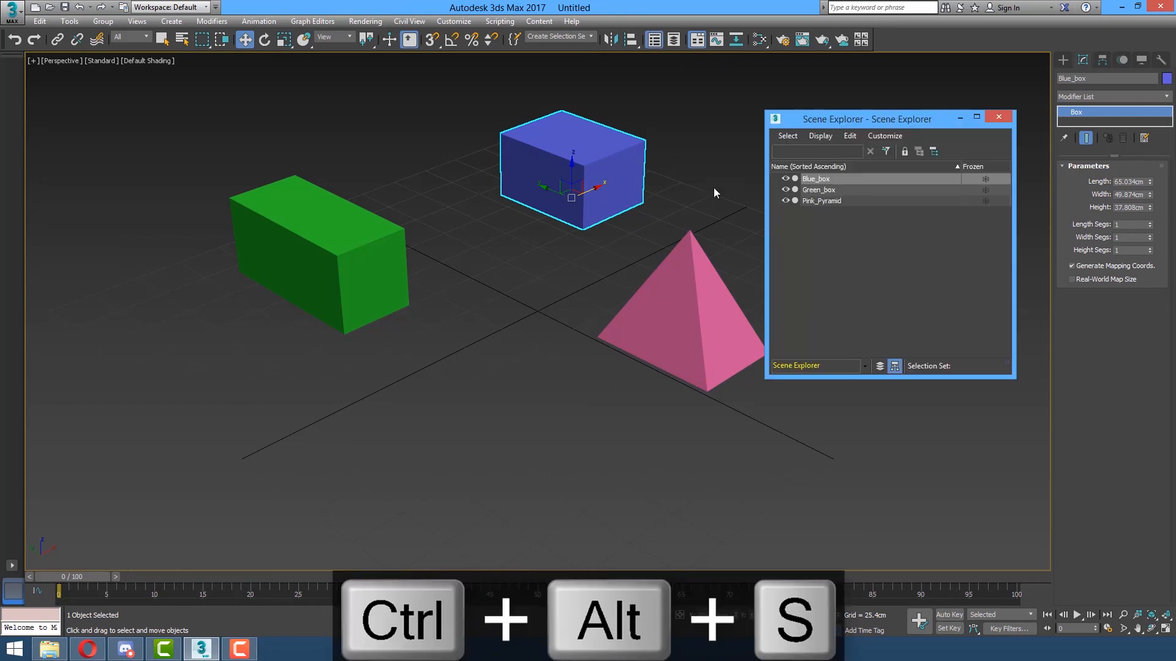
pyautogui.click(823, 180)
pyautogui.click(784, 178)
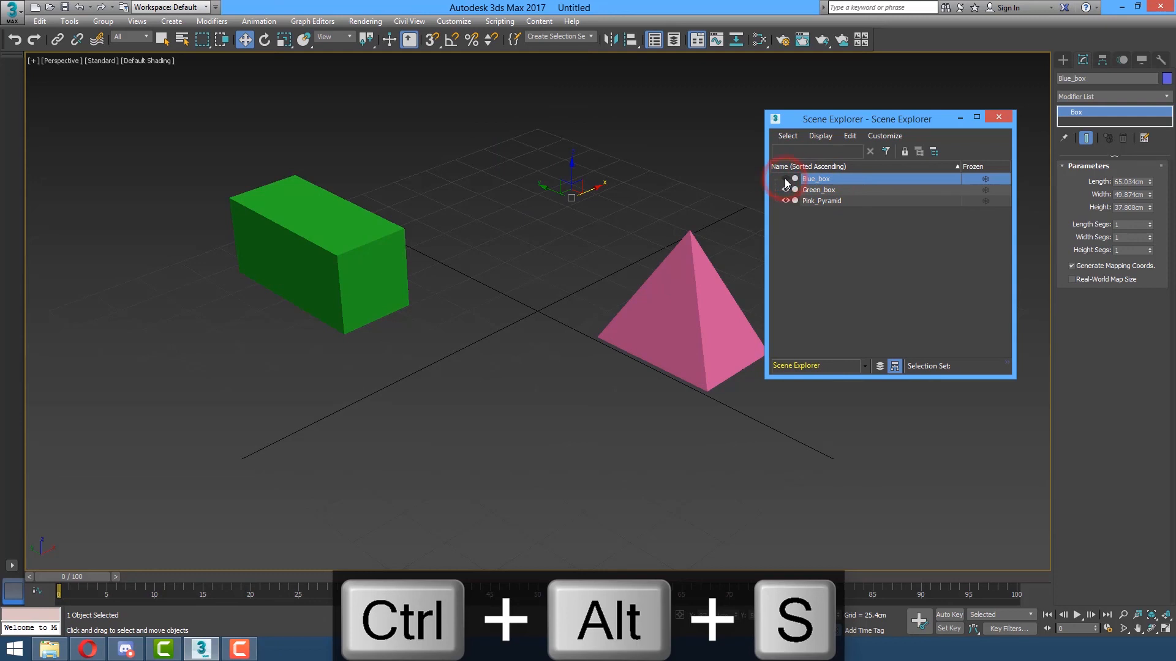
pyautogui.click(784, 178)
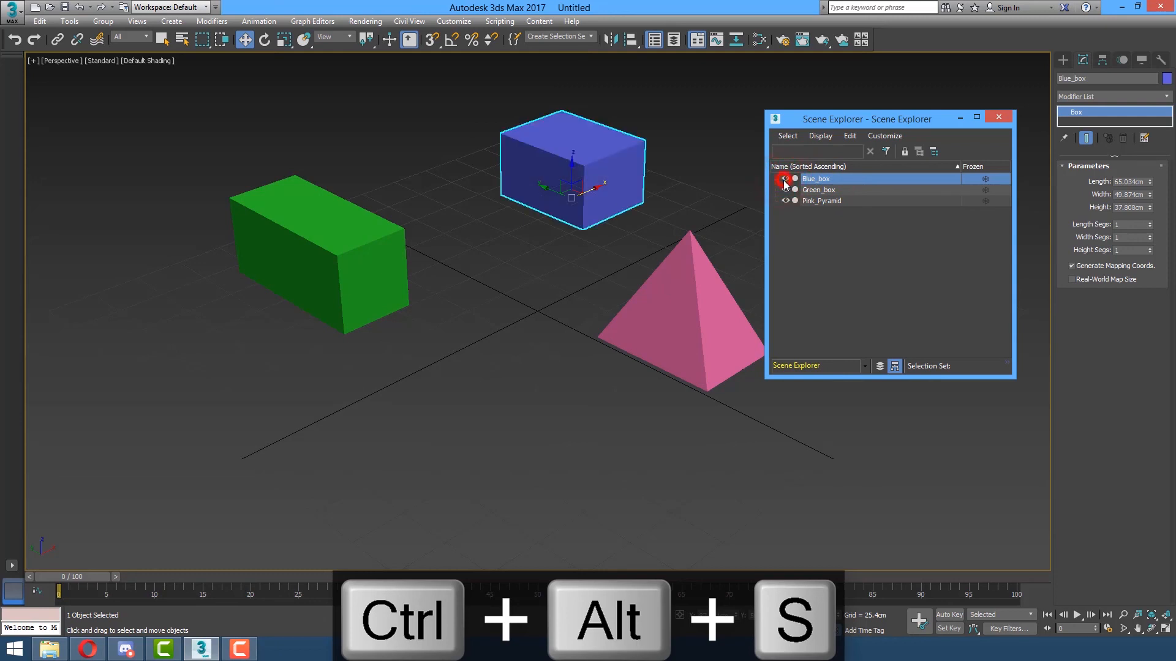
pyautogui.click(986, 180)
pyautogui.click(986, 180)
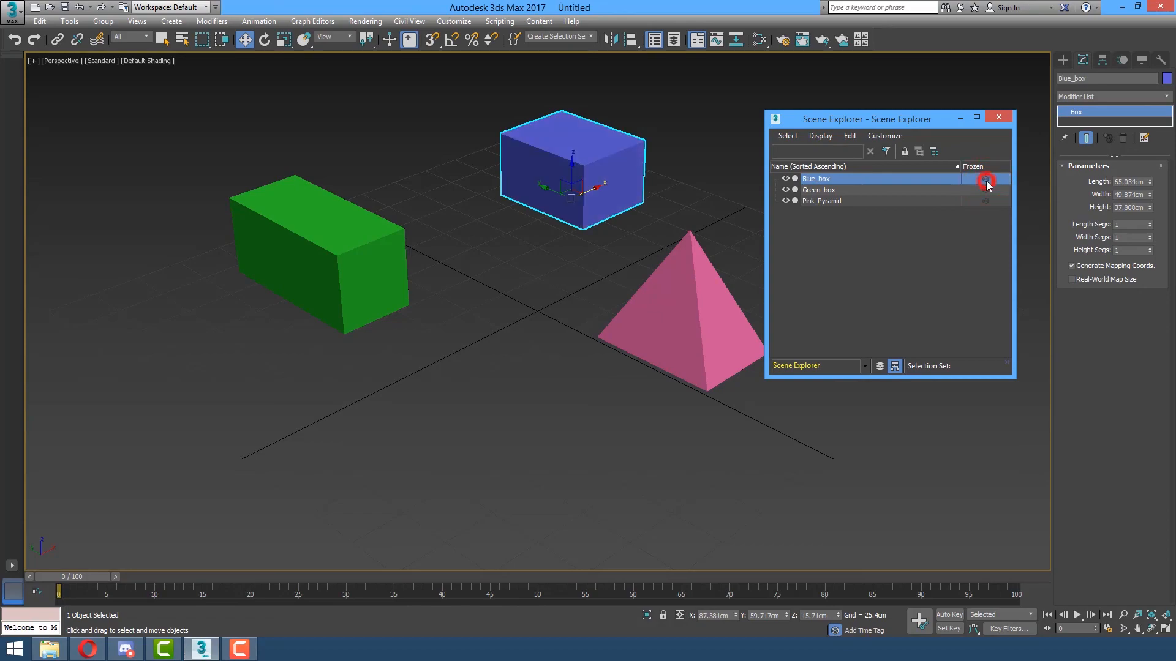